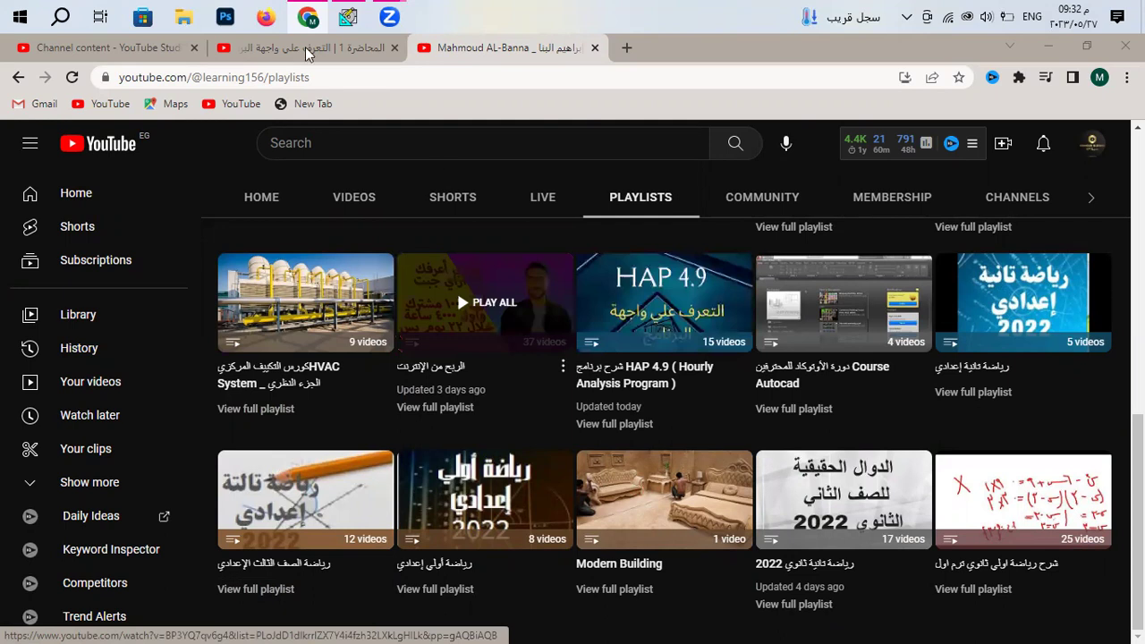
Move the "HAP 4.9 software free download" video to the top of the HAP 4.9 playlist and check the lecture order.
click(306, 49)
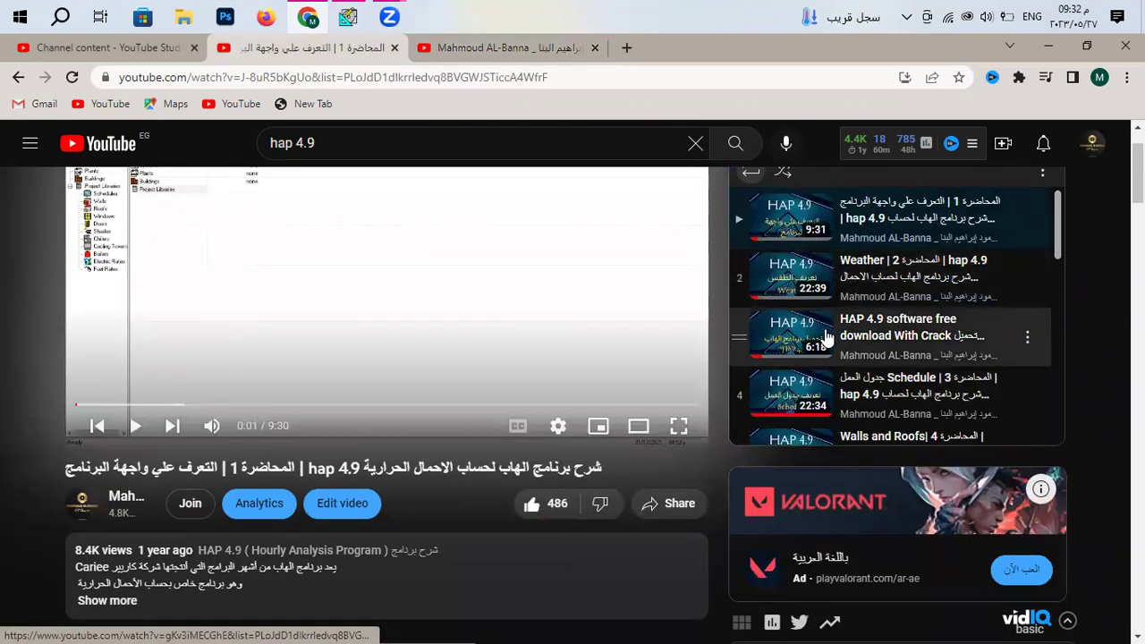
drag(819, 340, 821, 223)
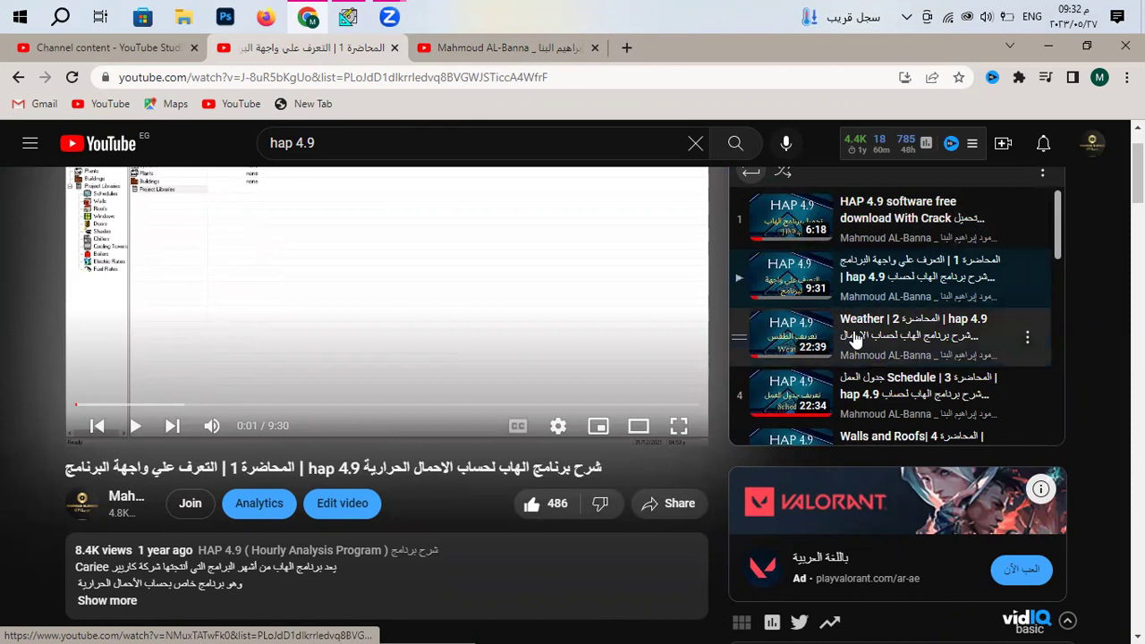
scroll(832, 353, down, 3)
scroll(774, 335, down, 7)
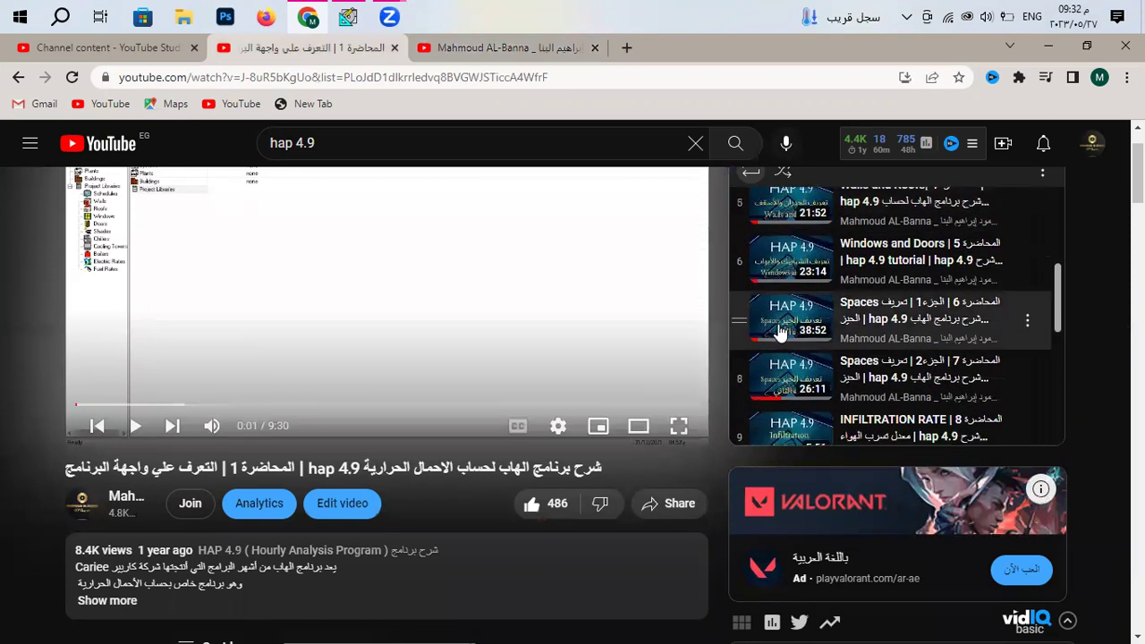
scroll(792, 287, up, 9)
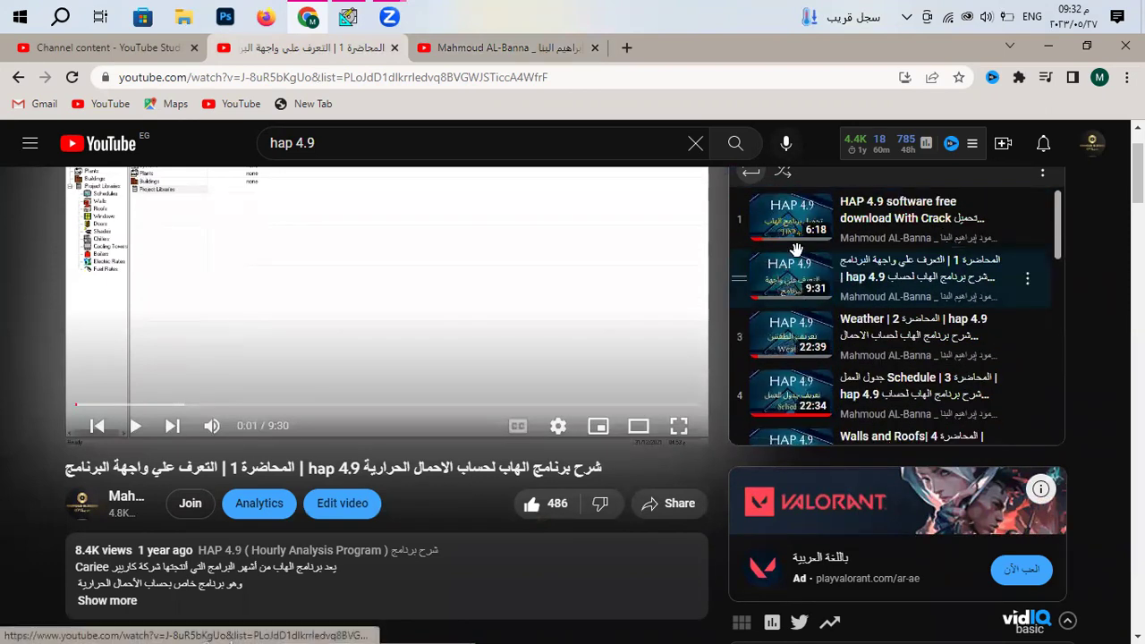
scroll(787, 308, down, 3)
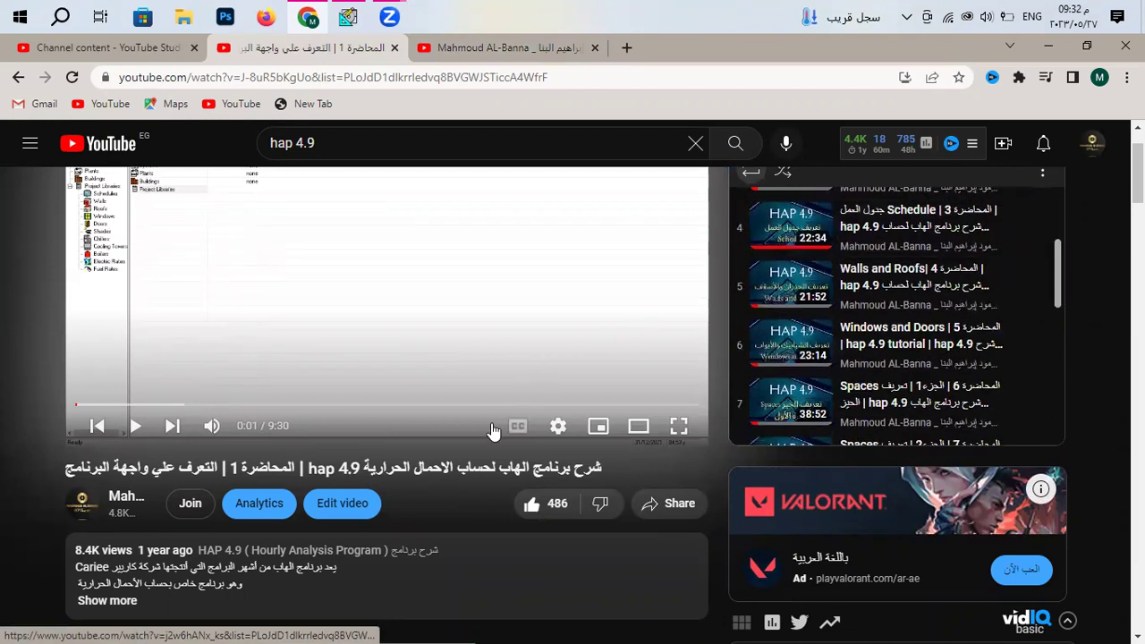
Look over the course playlists on the channel's playlists page, including HVAC, Fire Fighting, Revit MEP and HAP 4.9.
click(470, 48)
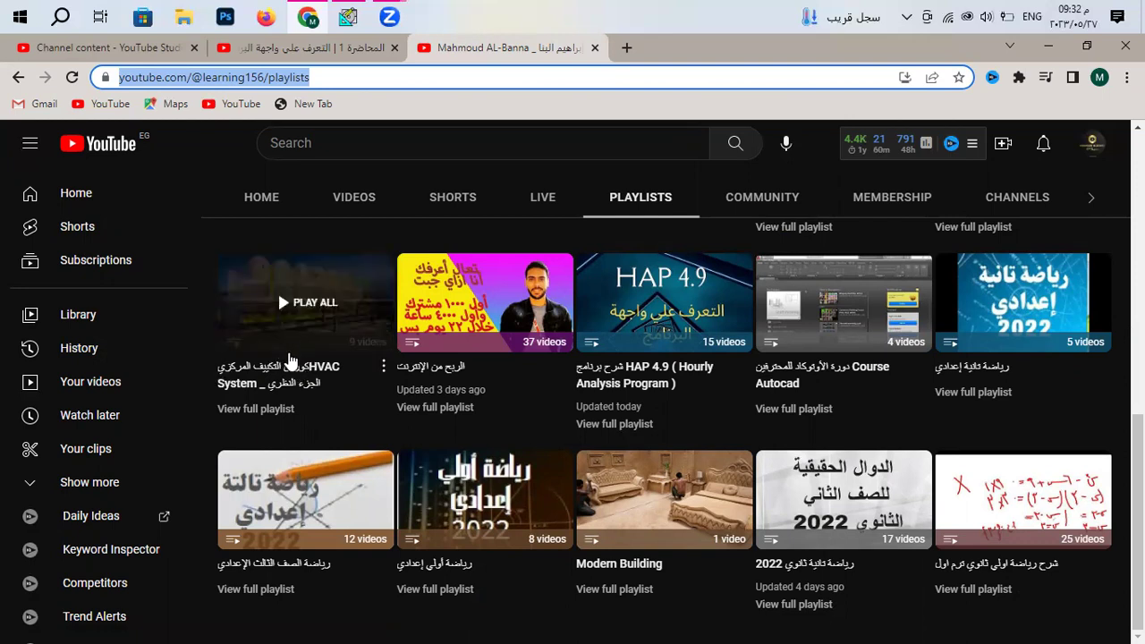
scroll(313, 374, up, 2)
scroll(312, 376, down, 1)
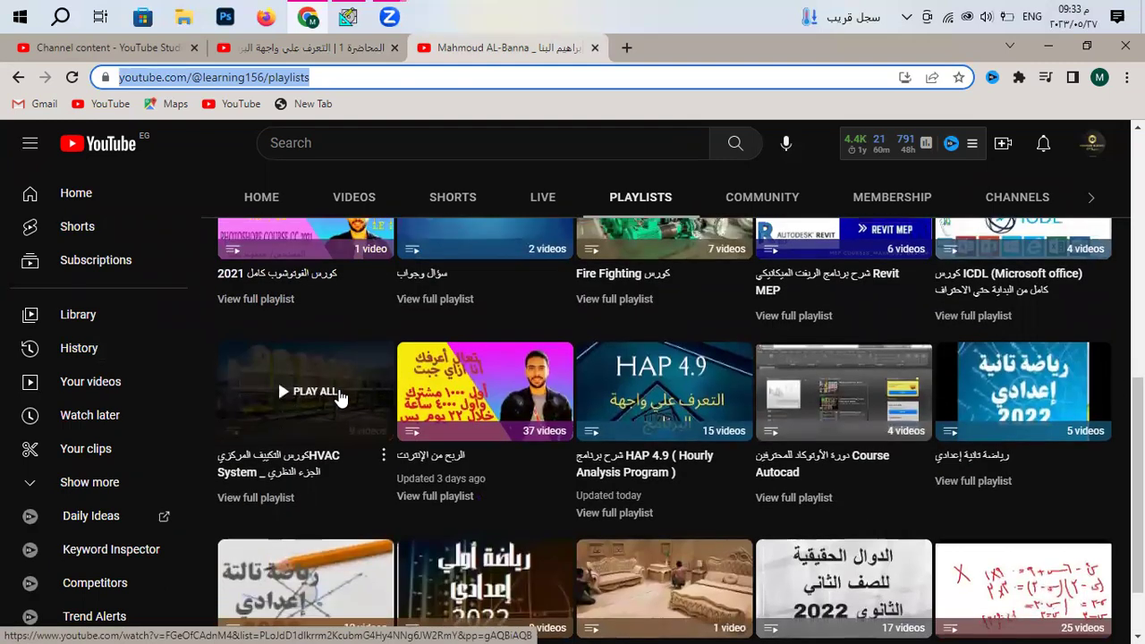
scroll(340, 398, up, 1)
scroll(354, 390, up, 2)
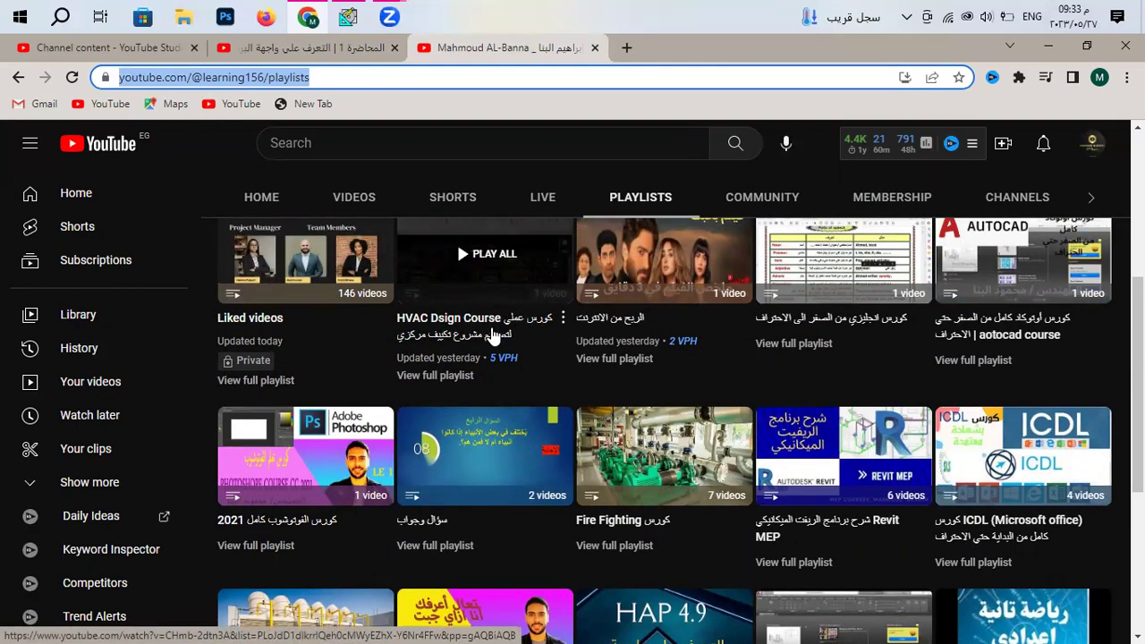
scroll(448, 337, down, 2)
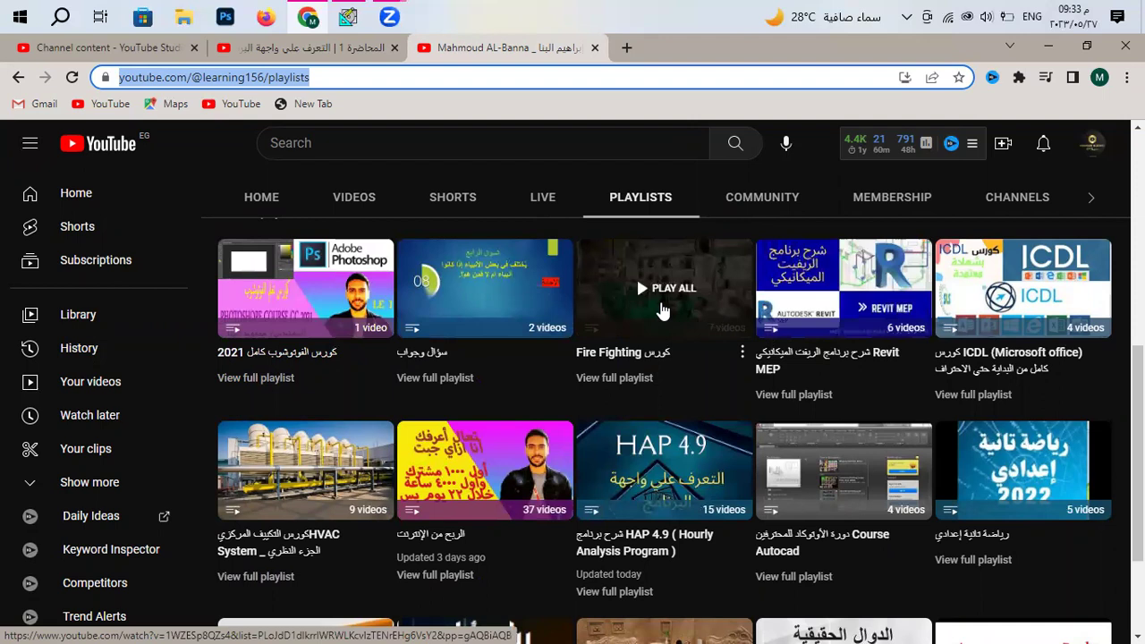
scroll(662, 310, down, 1)
scroll(651, 358, up, 3)
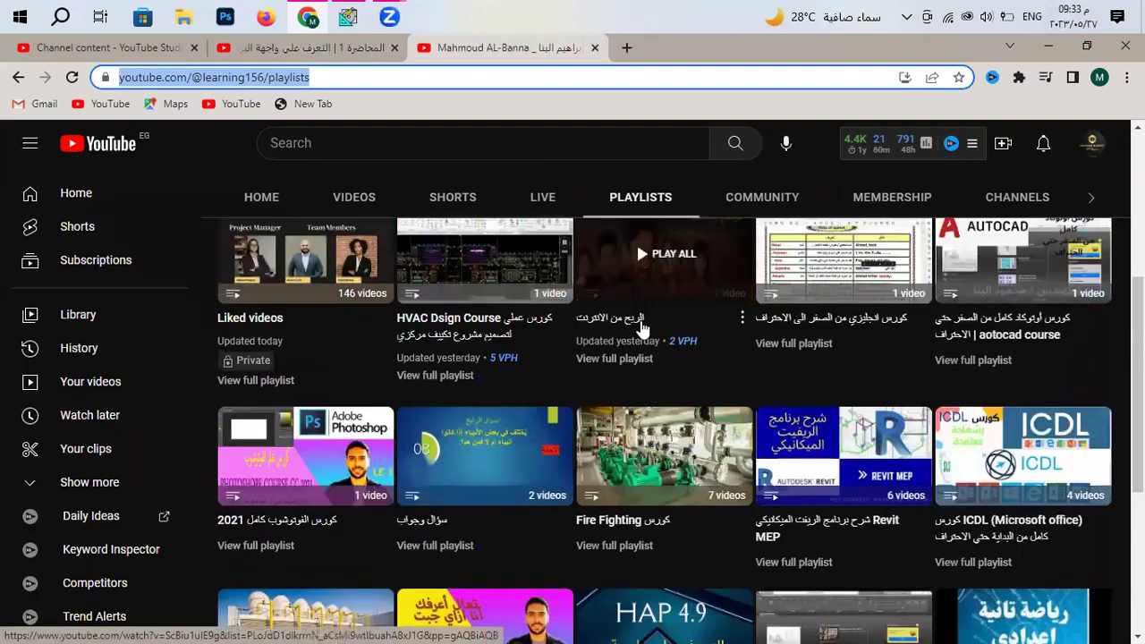
scroll(641, 330, up, 4)
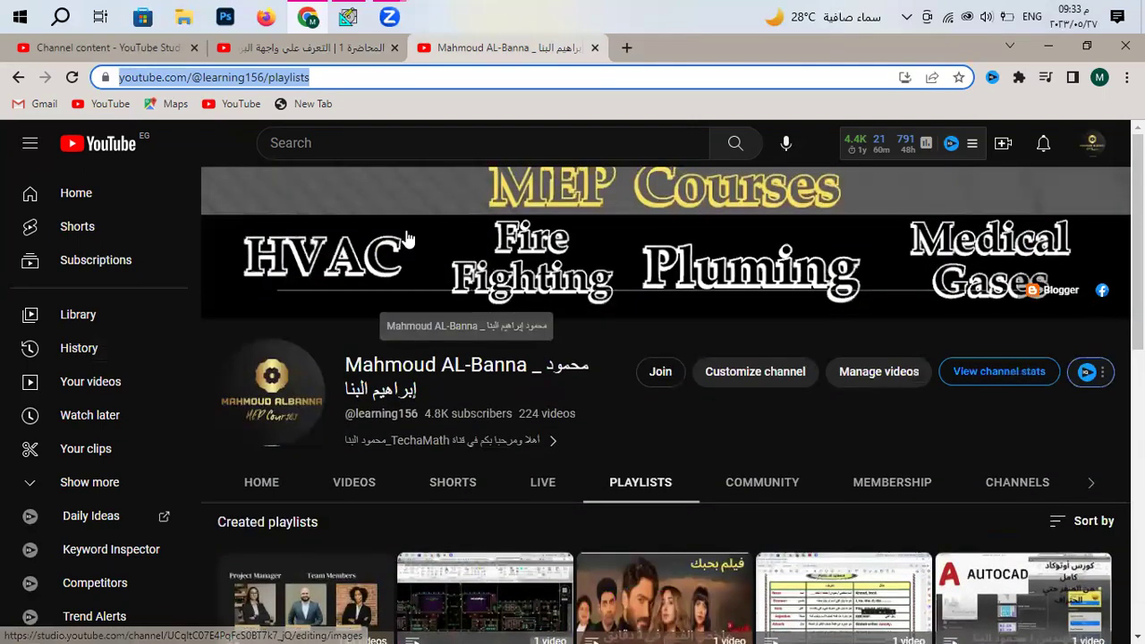
Switch to HAP and review the Faculty of Pharmacy project's weather, walls, schedules, roofs and spaces.
click(348, 17)
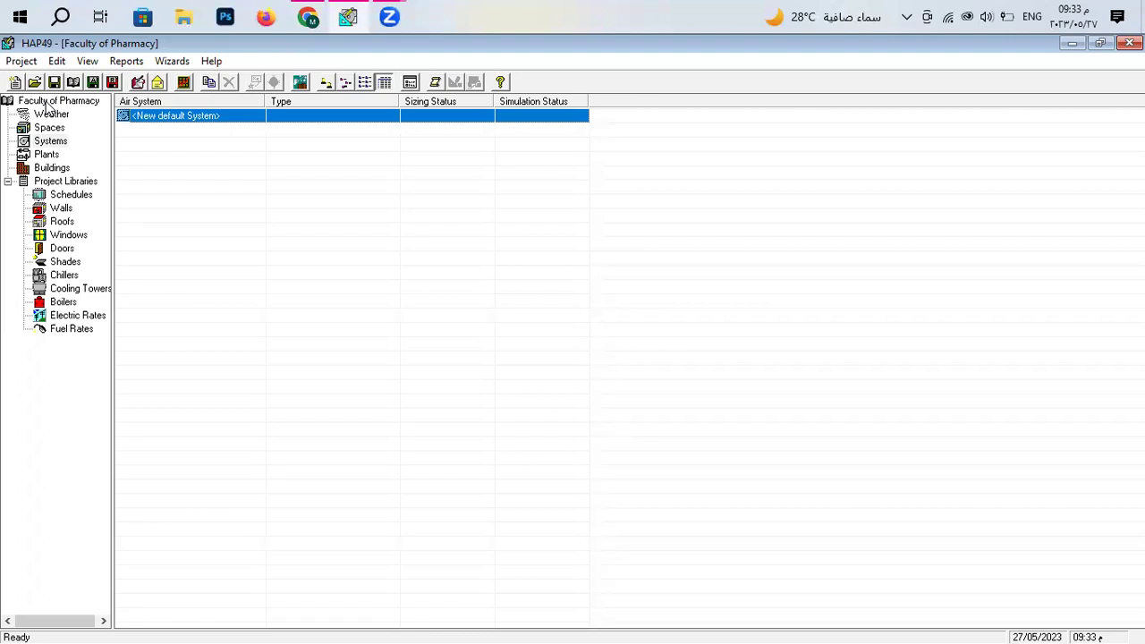
click(51, 114)
click(61, 208)
click(70, 194)
click(61, 207)
click(62, 221)
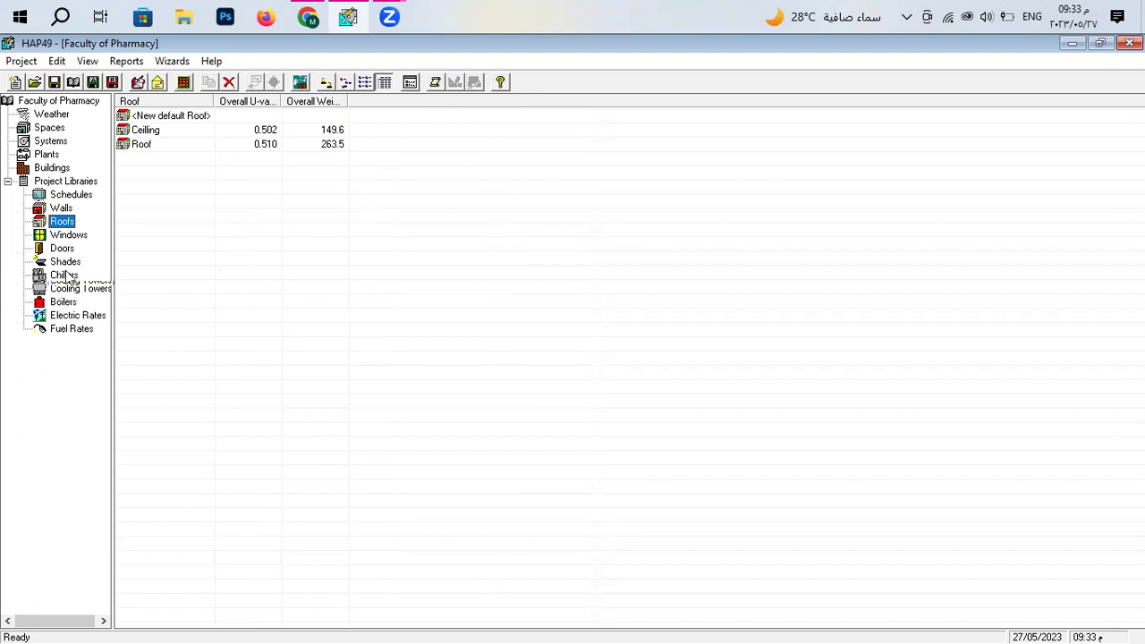
click(49, 131)
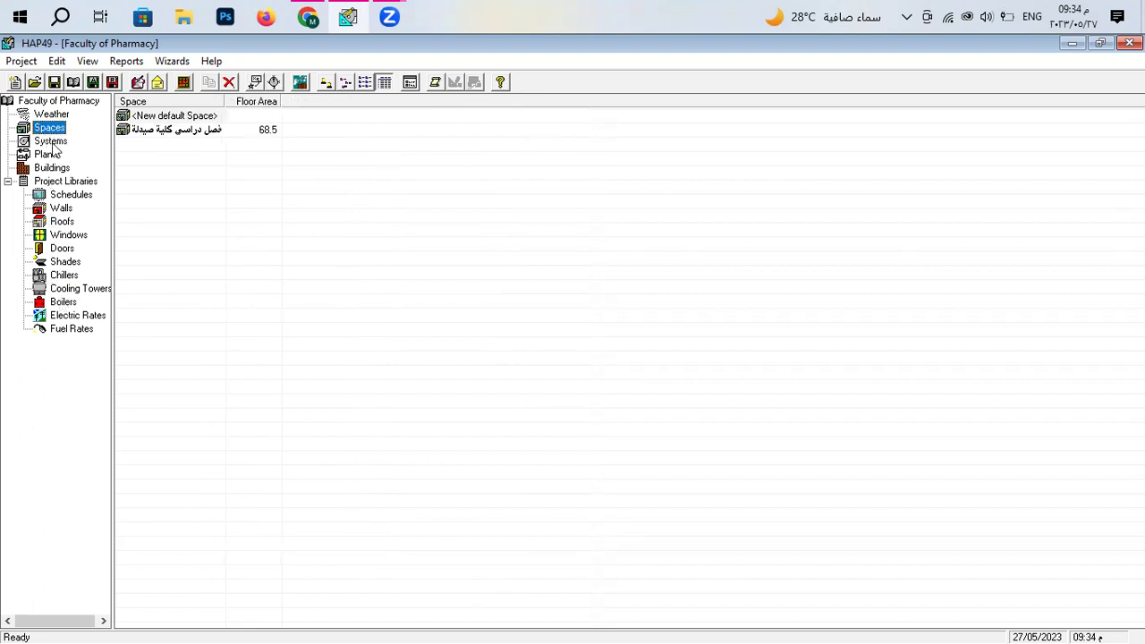
Create a new air system from the default system and name it FF 01.
click(51, 143)
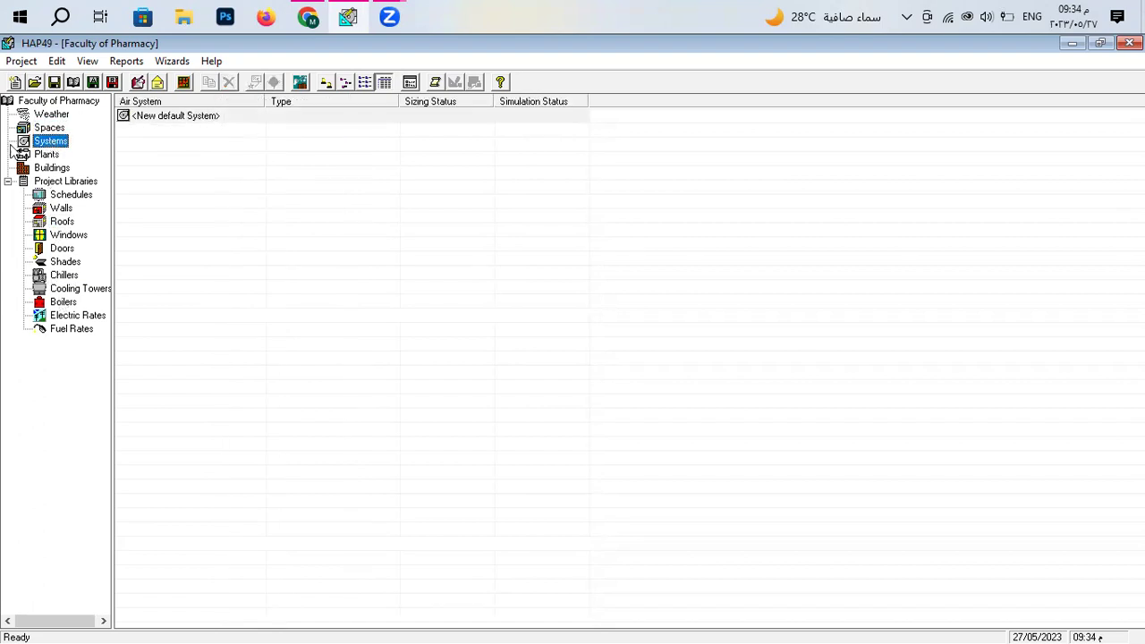
key(Tab)
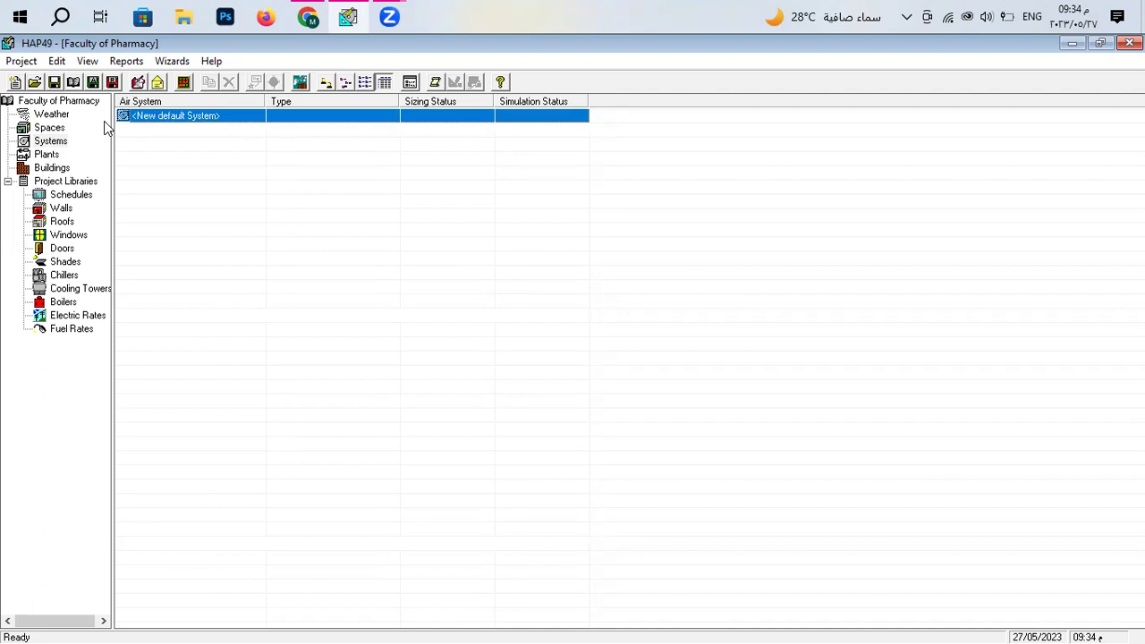
key(Return)
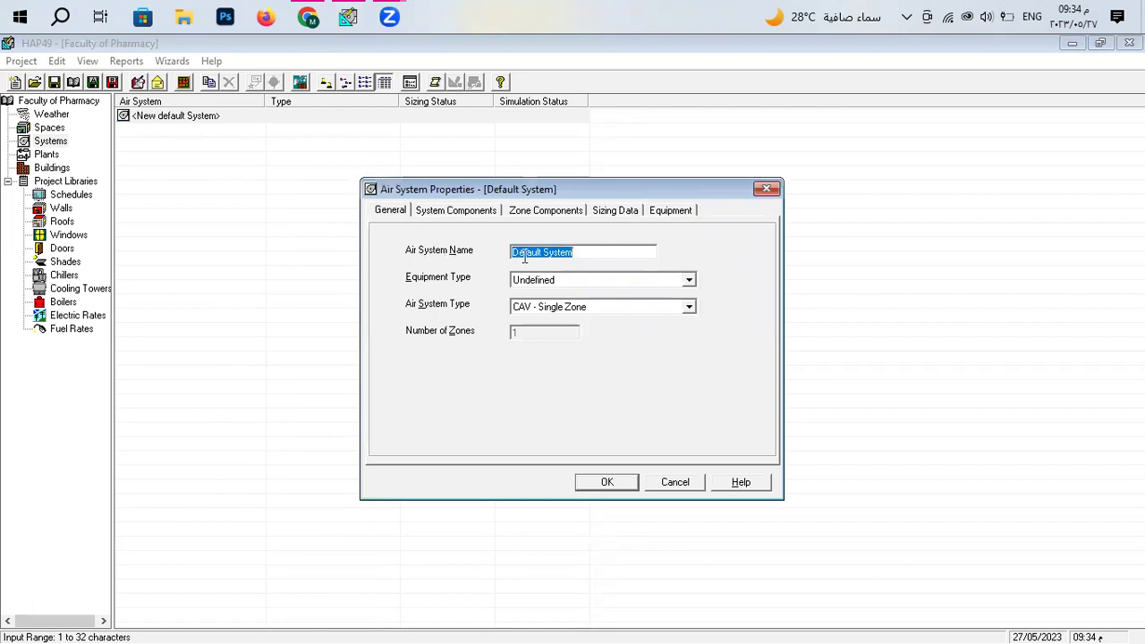
text(FF 01)
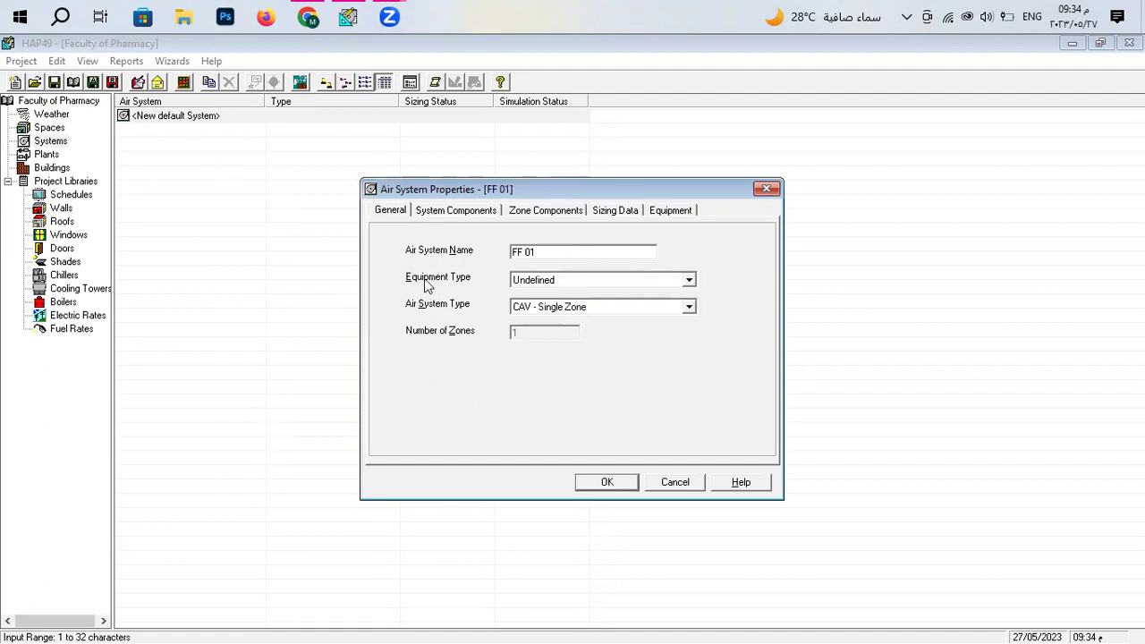
Review the equipment types, try Chilled Water Air Handling Units and view the air system types offered for it.
click(537, 282)
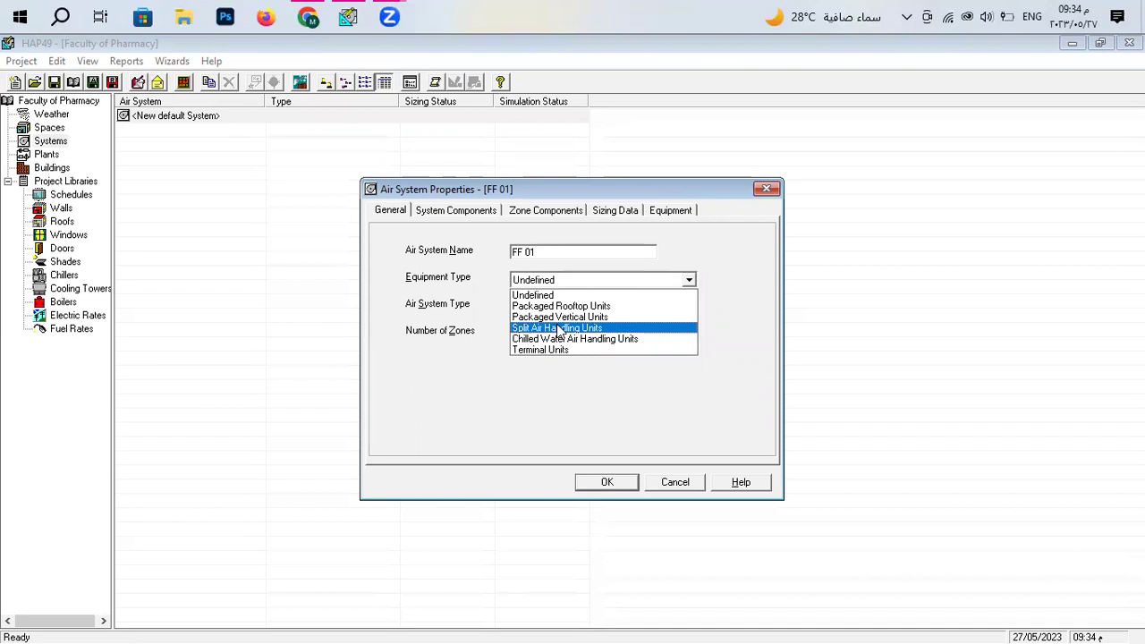
key(Up)
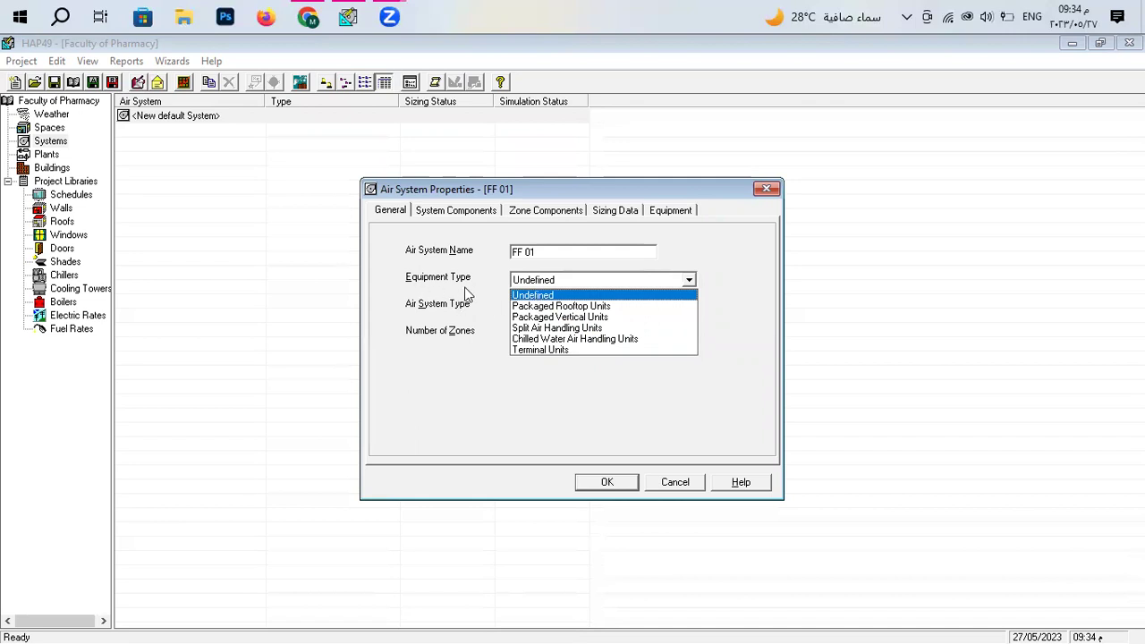
click(528, 296)
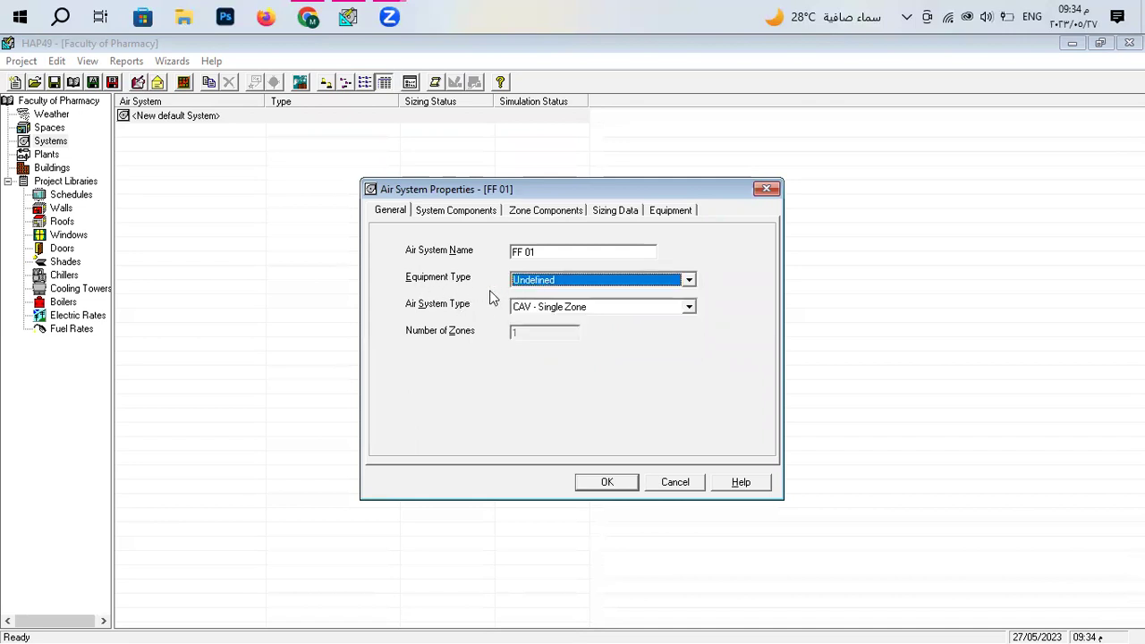
click(554, 283)
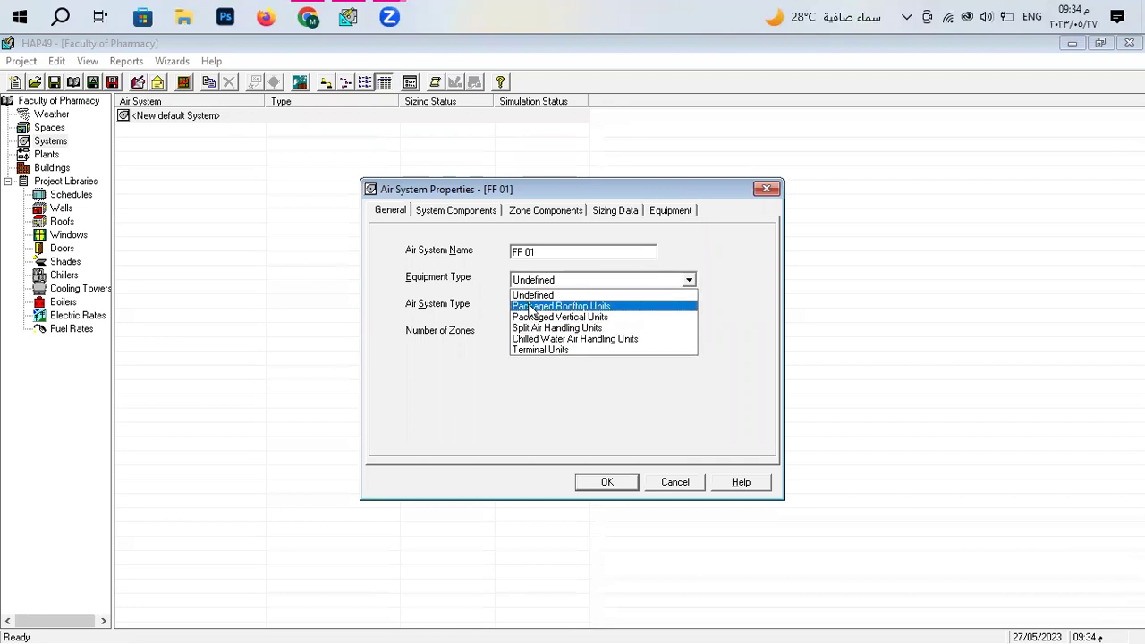
click(556, 339)
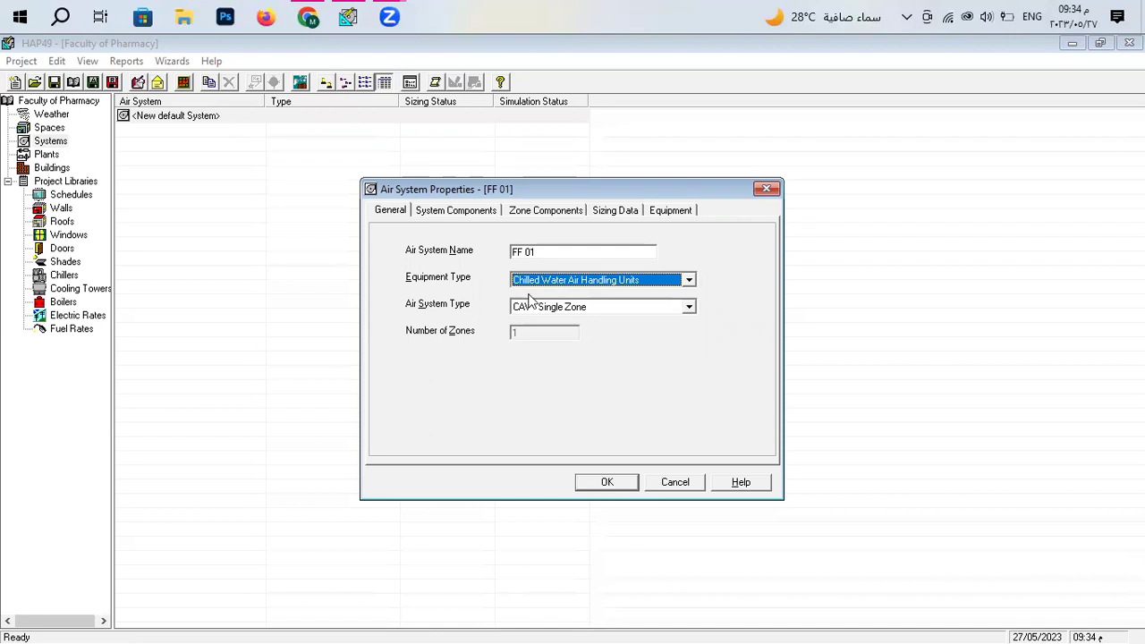
click(540, 308)
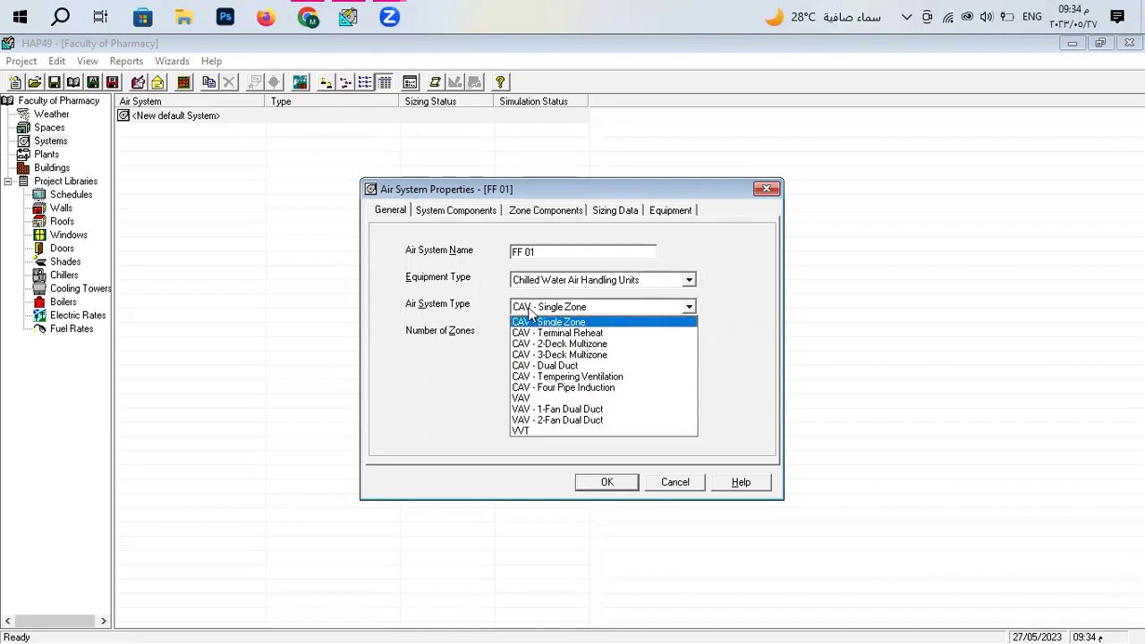
click(493, 301)
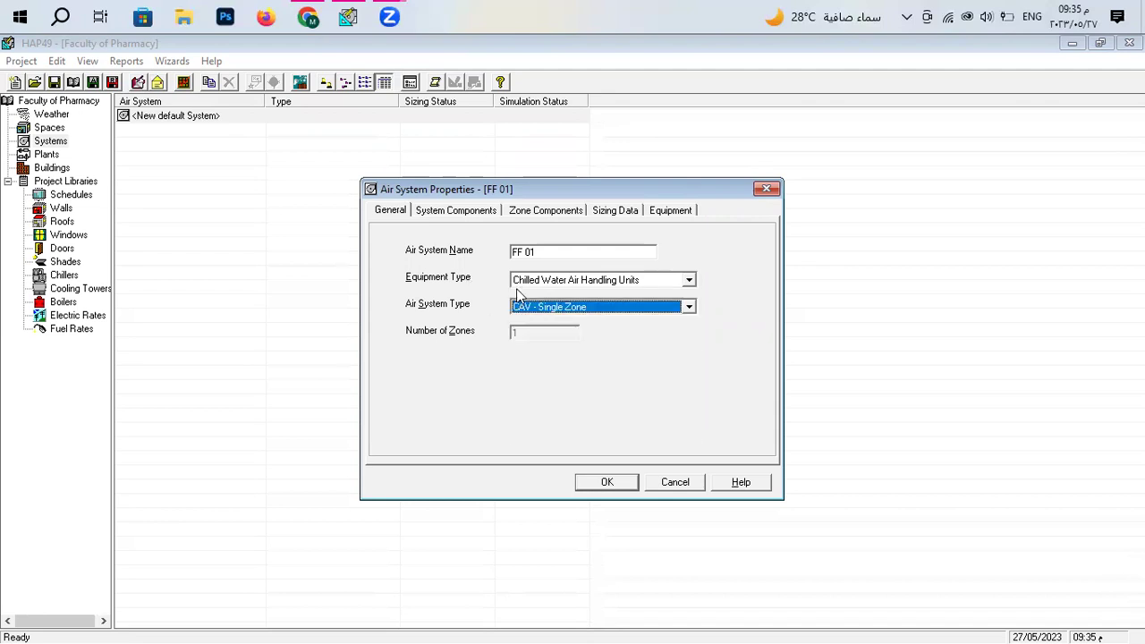
Return the equipment type to Undefined and view the air system types offered for it.
click(526, 281)
click(533, 297)
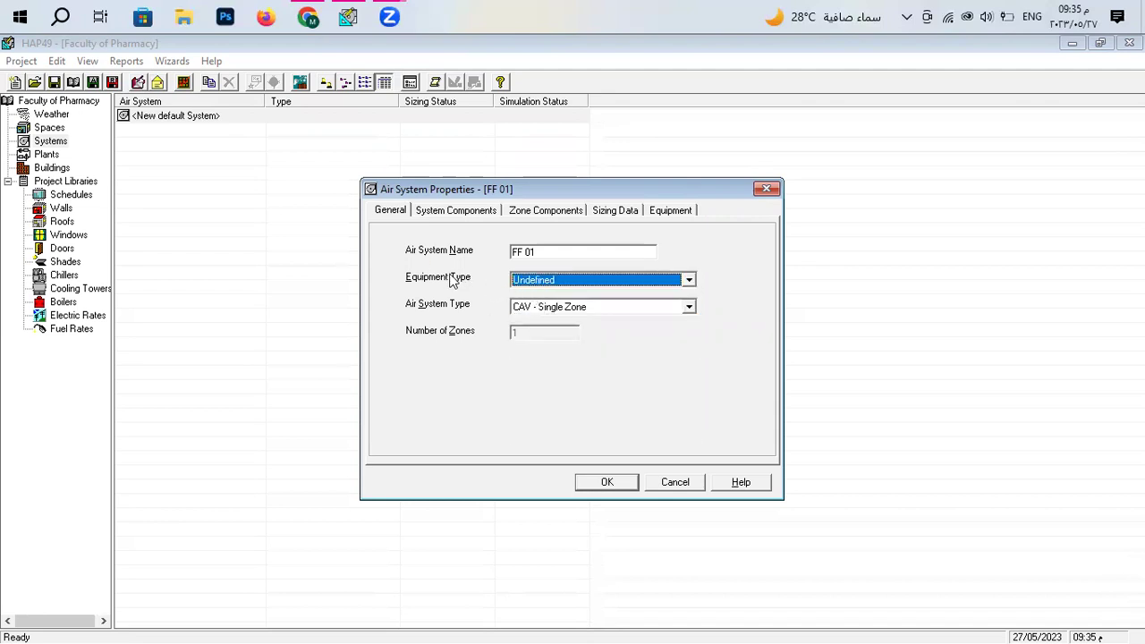
click(553, 309)
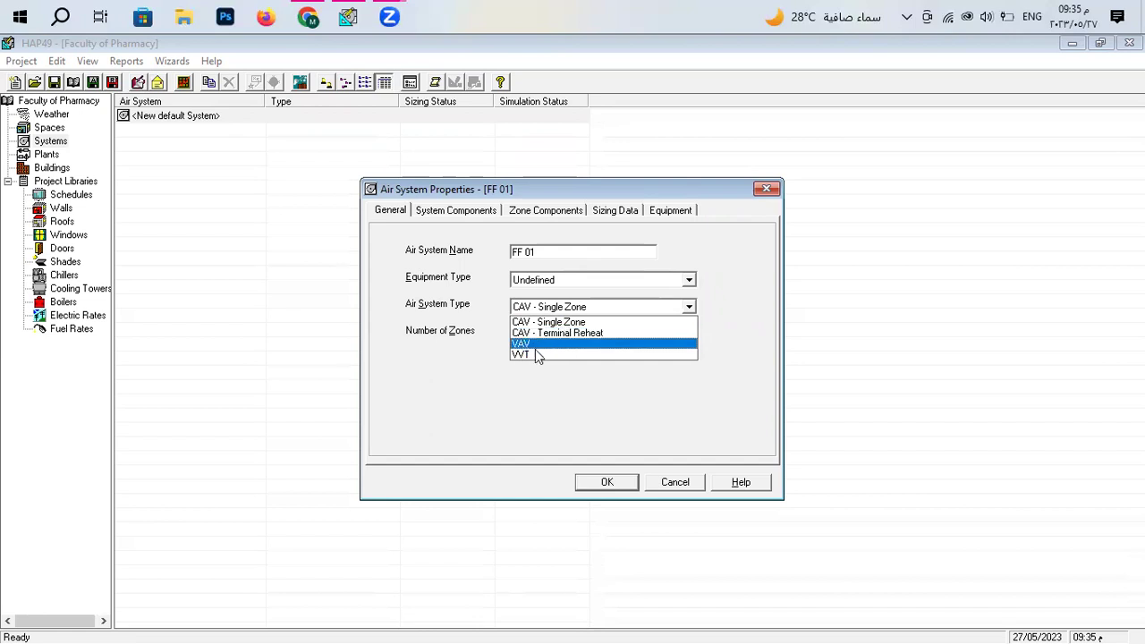
click(551, 285)
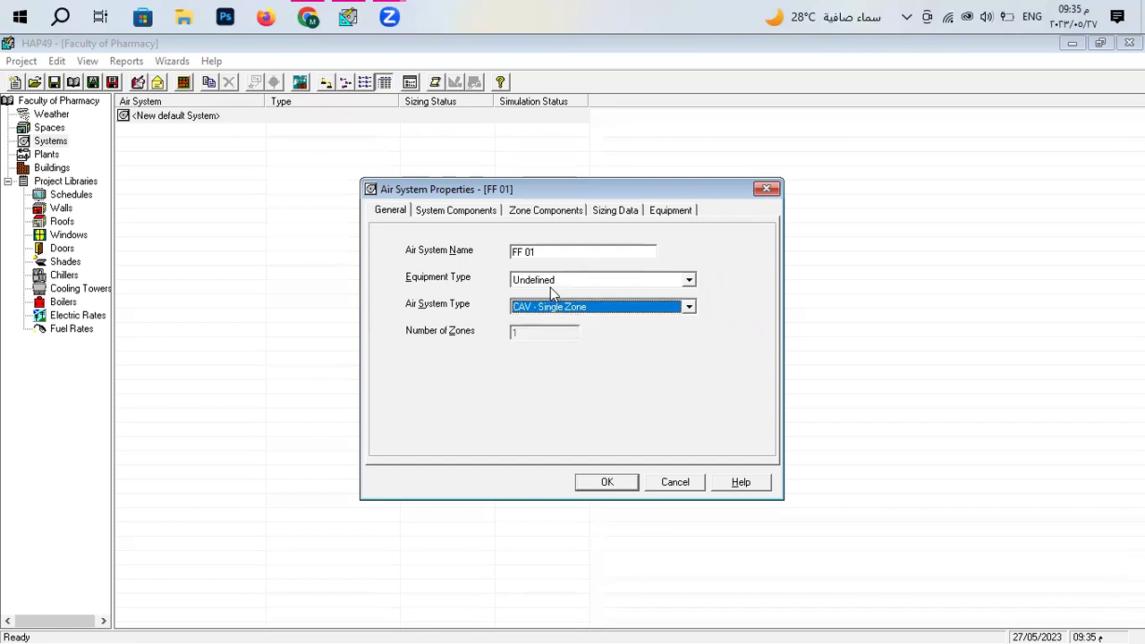
Try Packaged Vertical Units as the equipment type and view its available air system types.
click(550, 283)
click(554, 318)
click(552, 311)
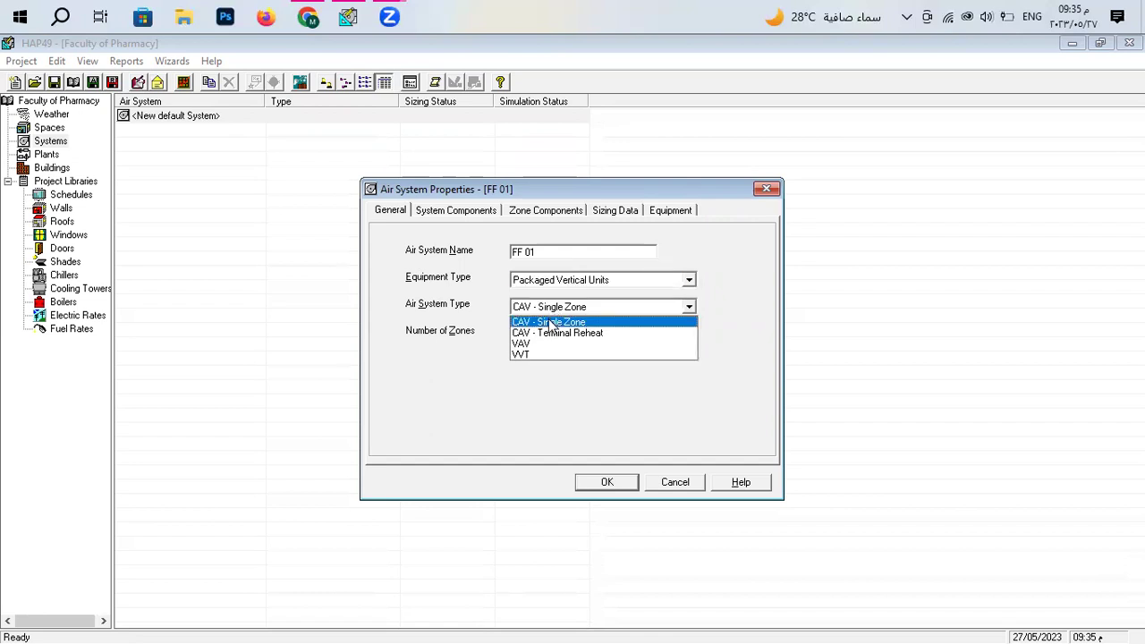
click(557, 288)
Try Terminal Units as the equipment type and view its available air system types.
click(556, 284)
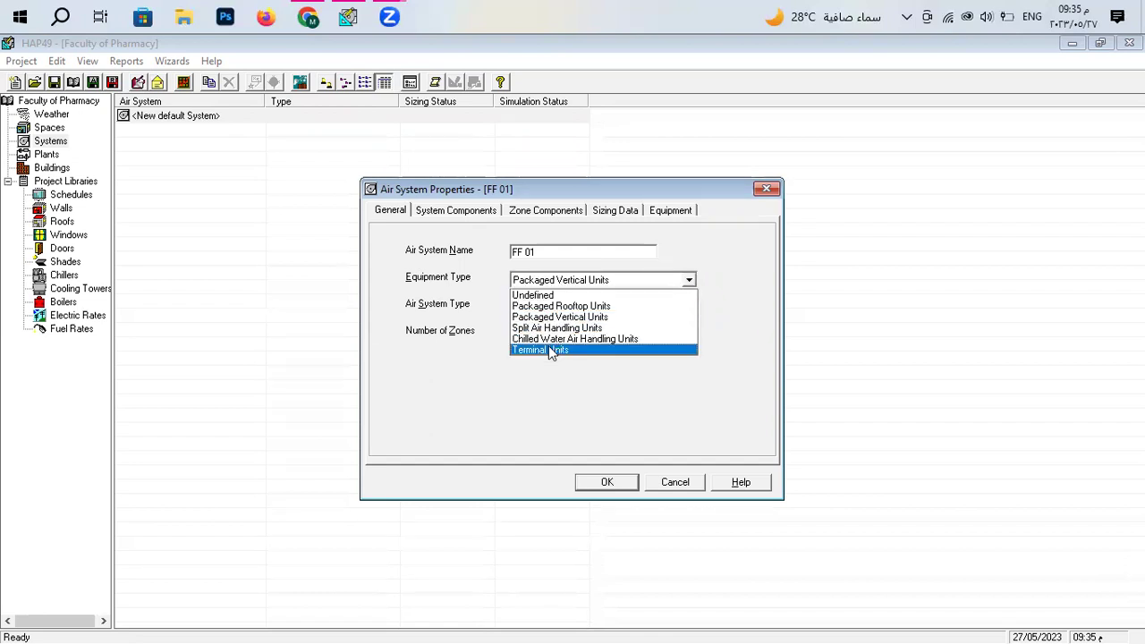
click(548, 345)
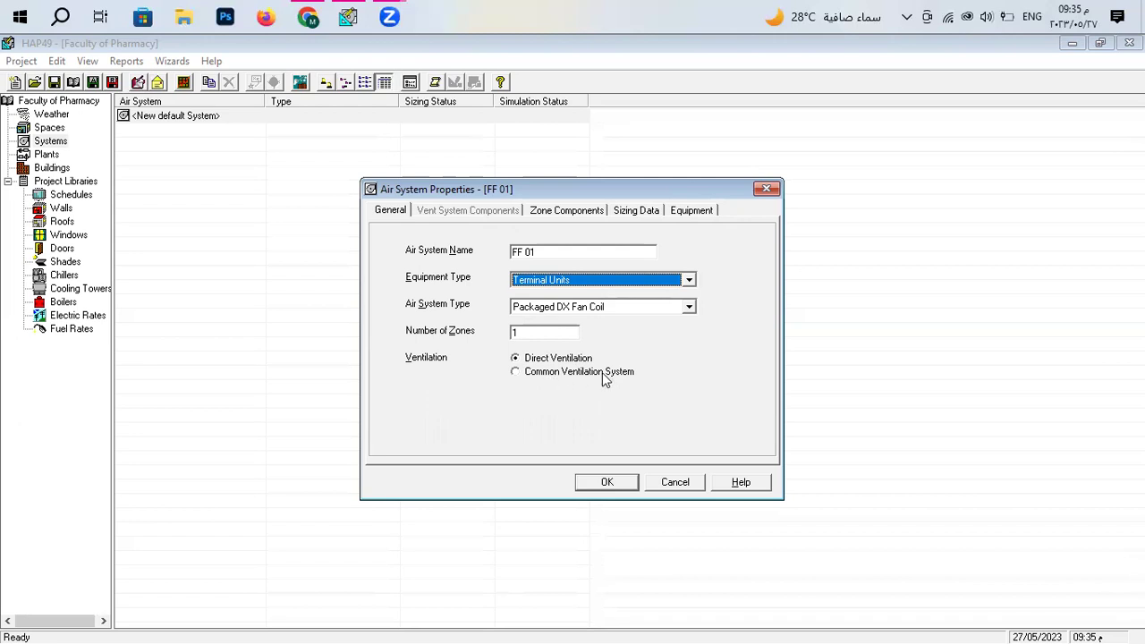
click(550, 306)
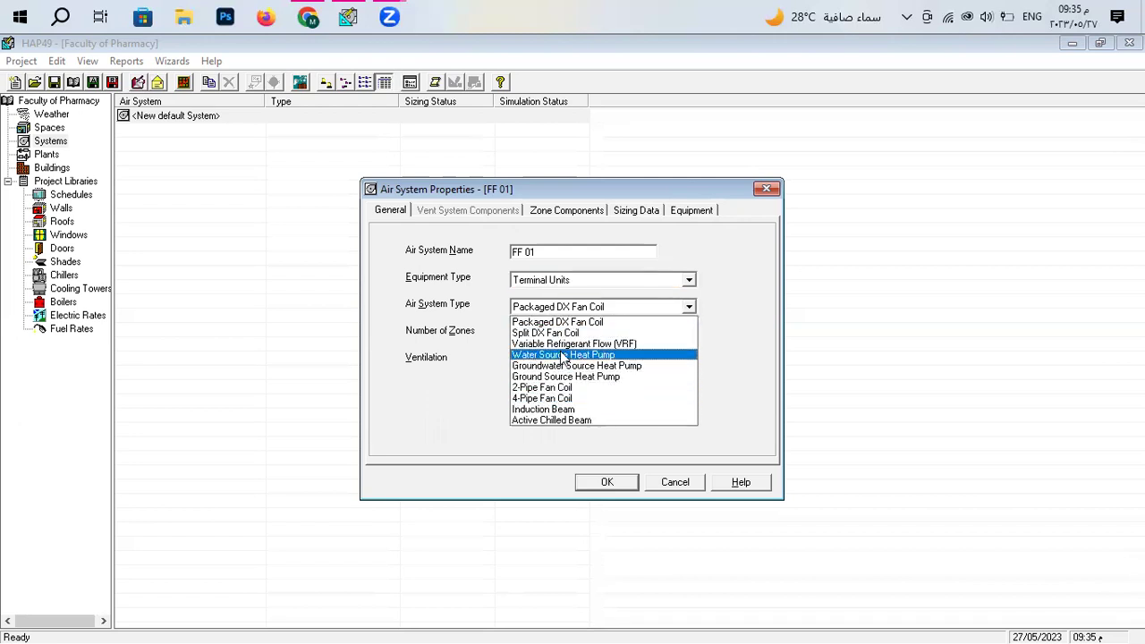
Set the equipment type to Chilled Water Air Handling Units and the air system type to CAV - Single Zone.
click(438, 277)
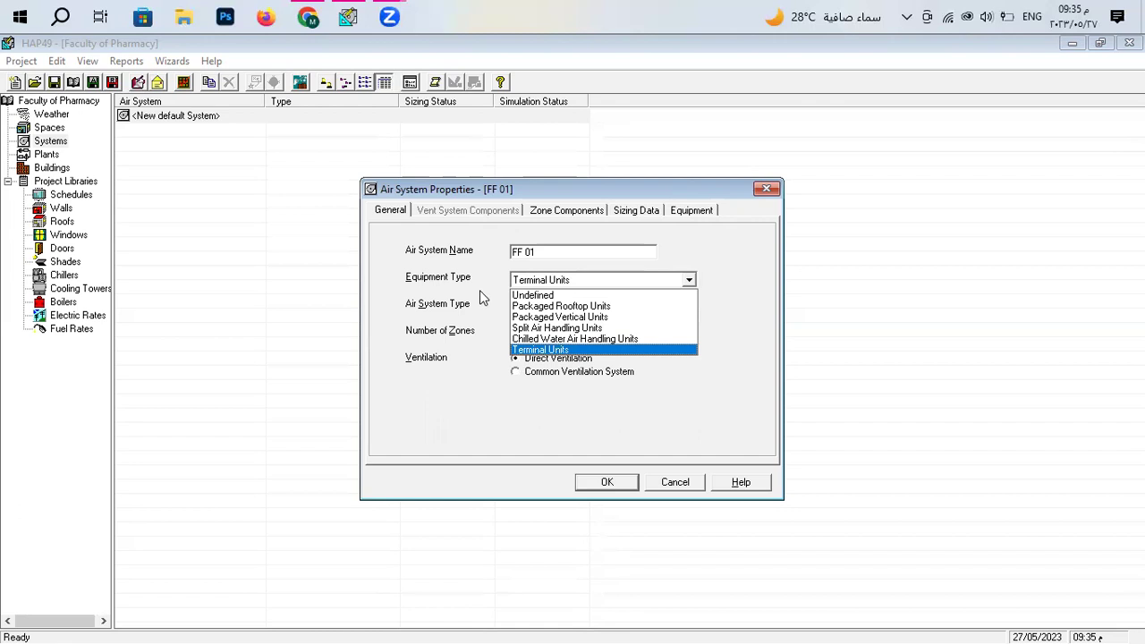
click(559, 339)
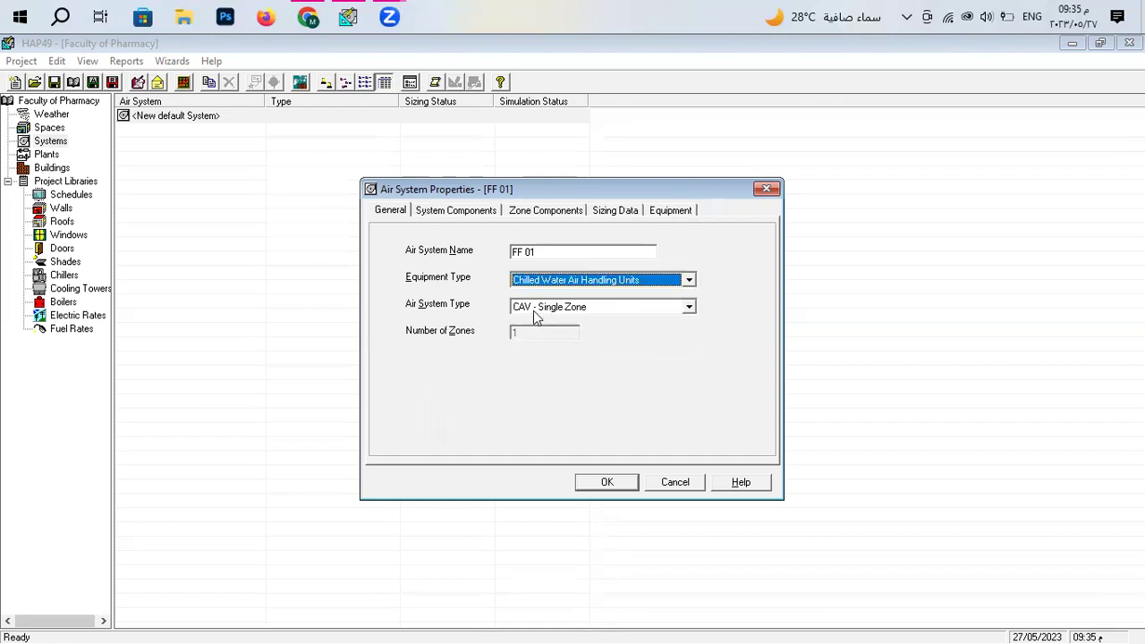
click(534, 310)
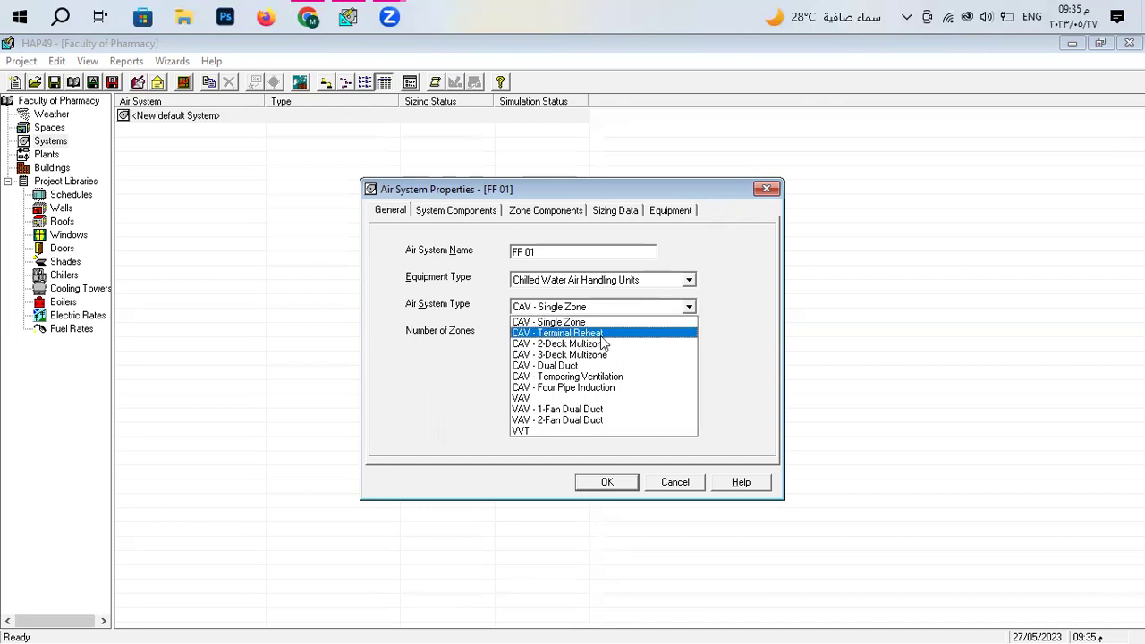
click(531, 323)
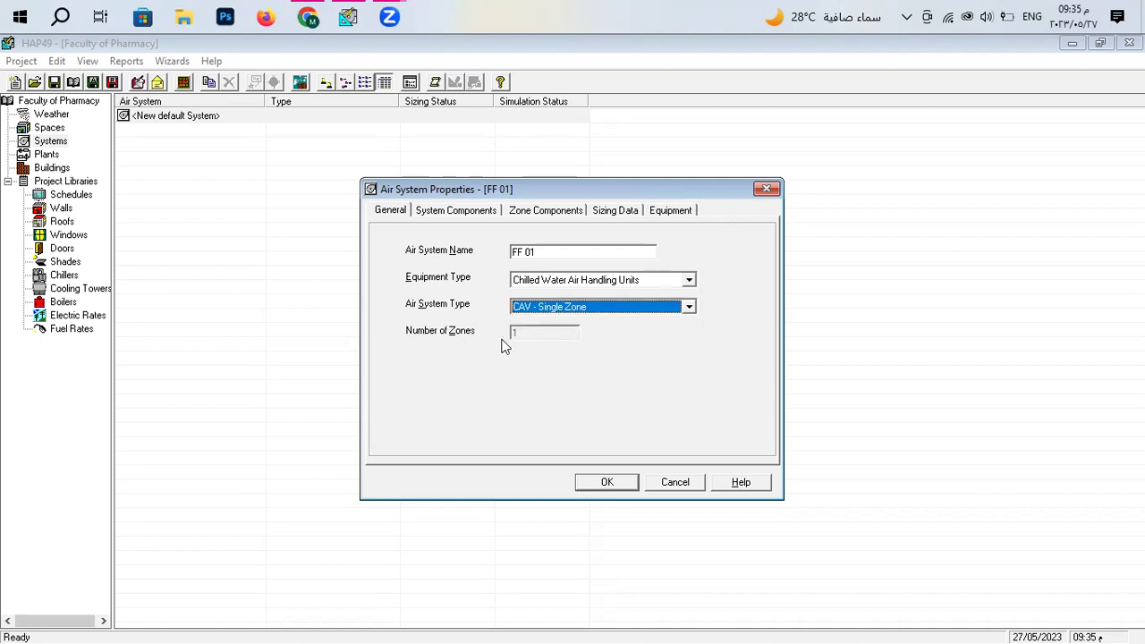
Change the air system type to CAV - Terminal Reheat and set the number of zones to 3.
click(545, 308)
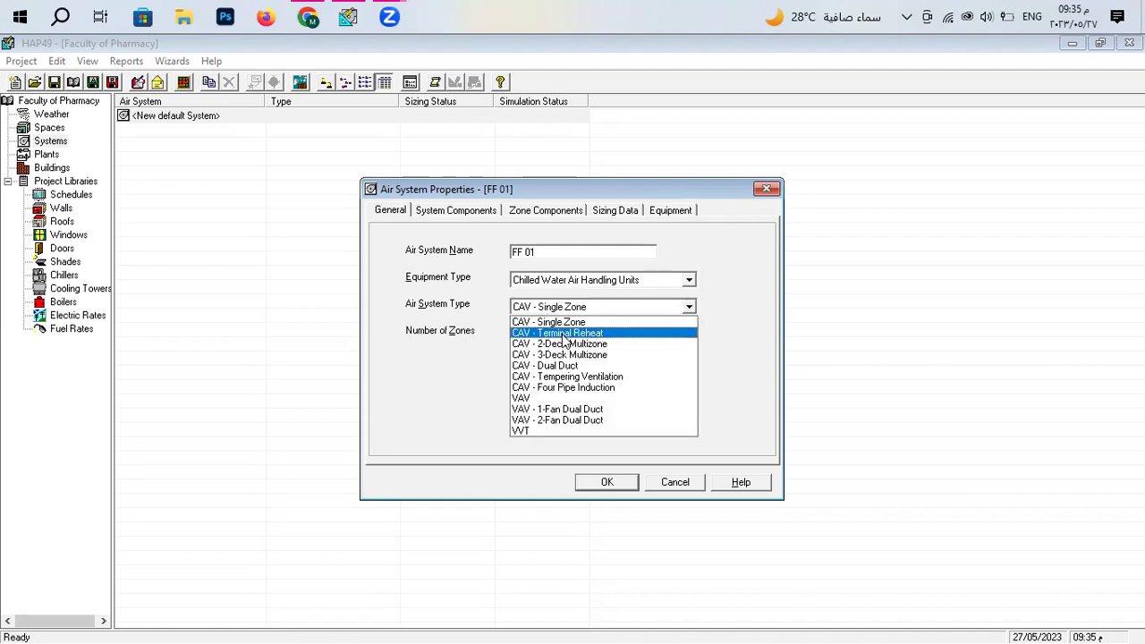
click(551, 329)
click(533, 333)
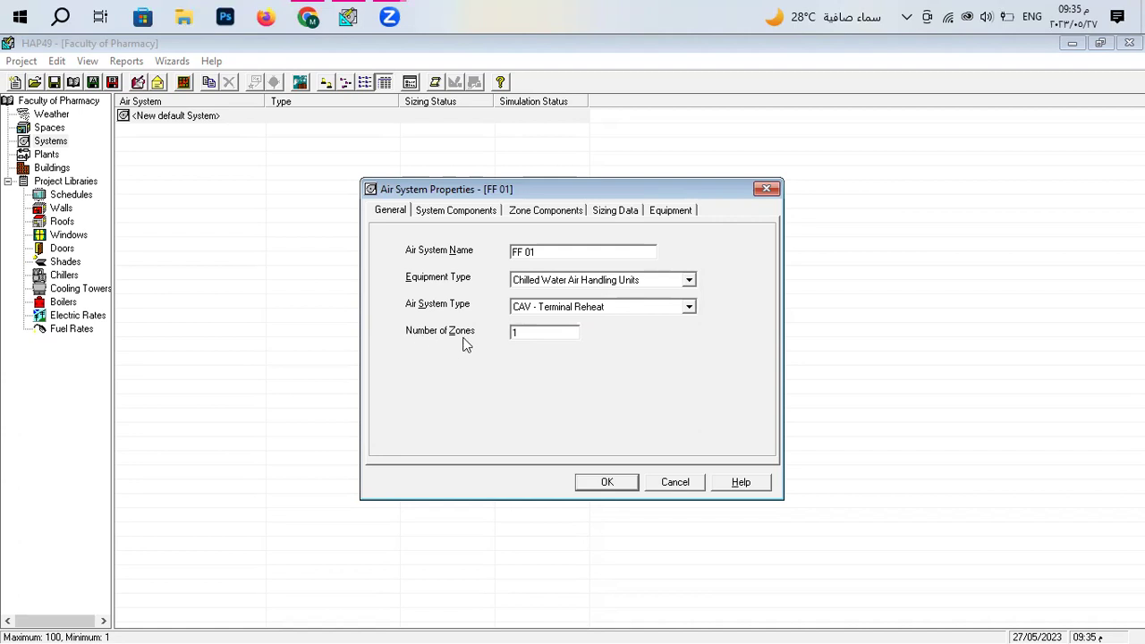
drag(521, 335, 512, 343)
text(3)
Glance at the system components, return to the general data, open its help and browse the help contents.
click(456, 210)
click(394, 212)
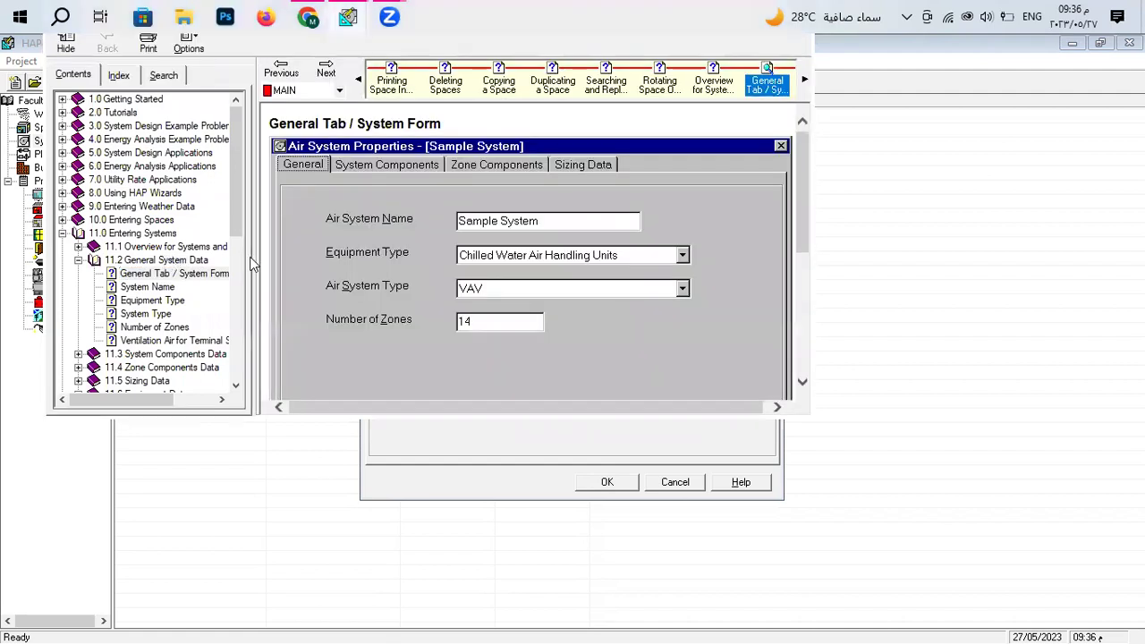
scroll(165, 285, down, 8)
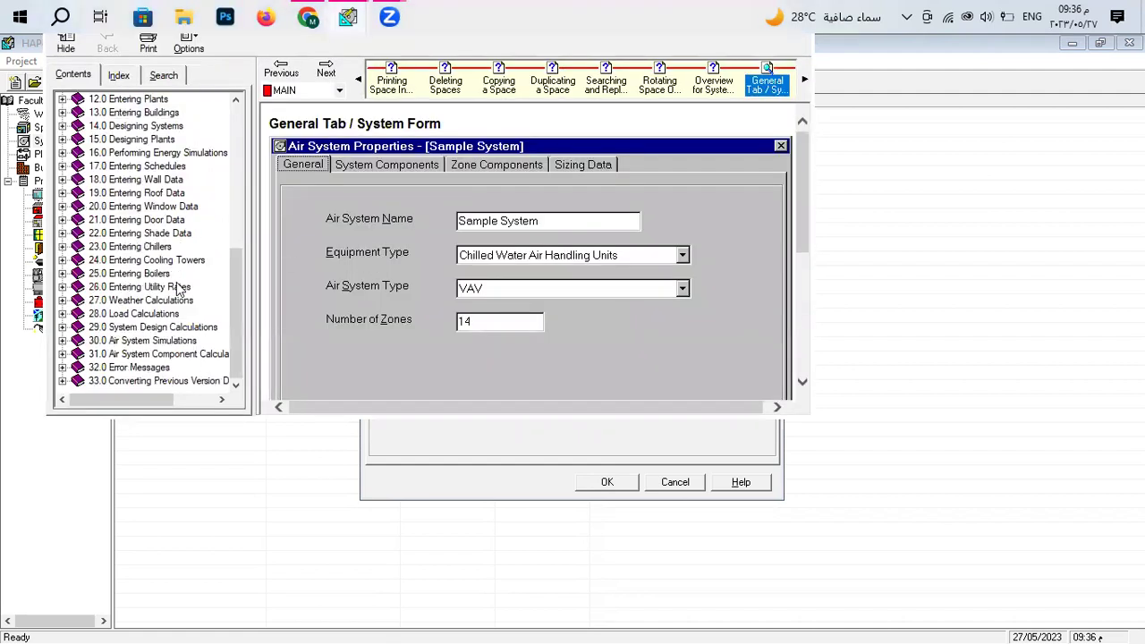
scroll(179, 288, up, 8)
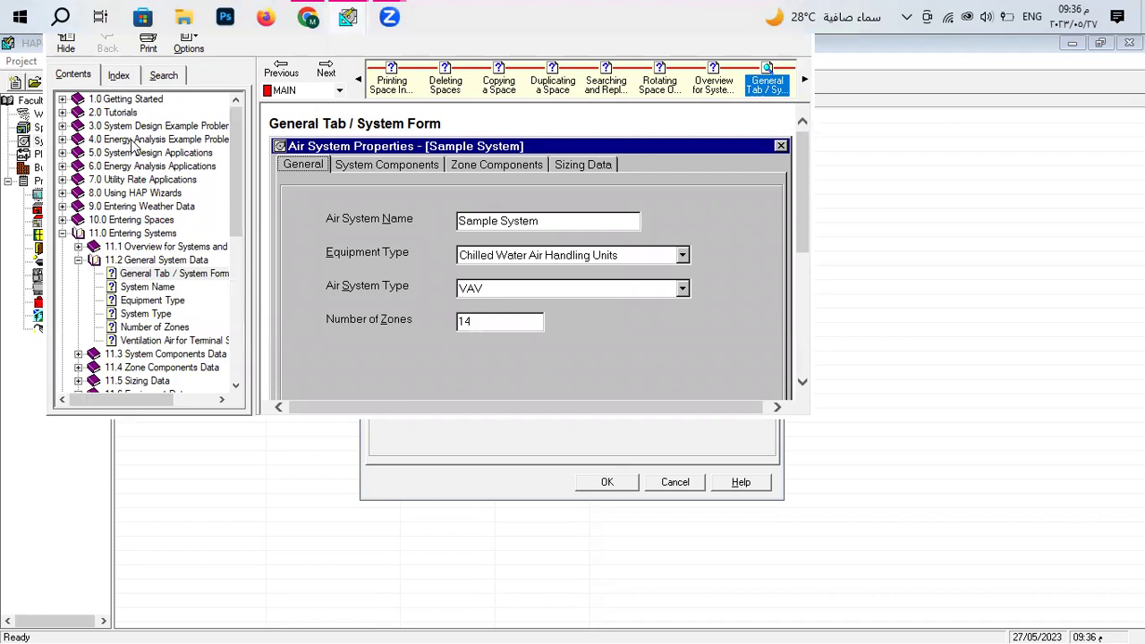
scroll(152, 235, down, 8)
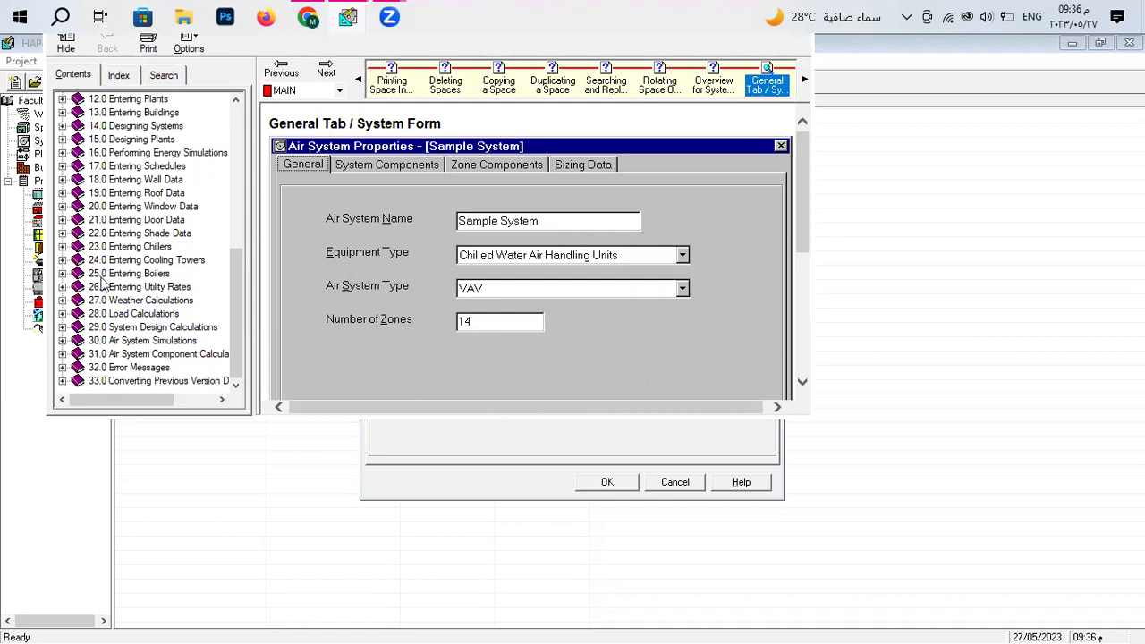
scroll(125, 249, up, 3)
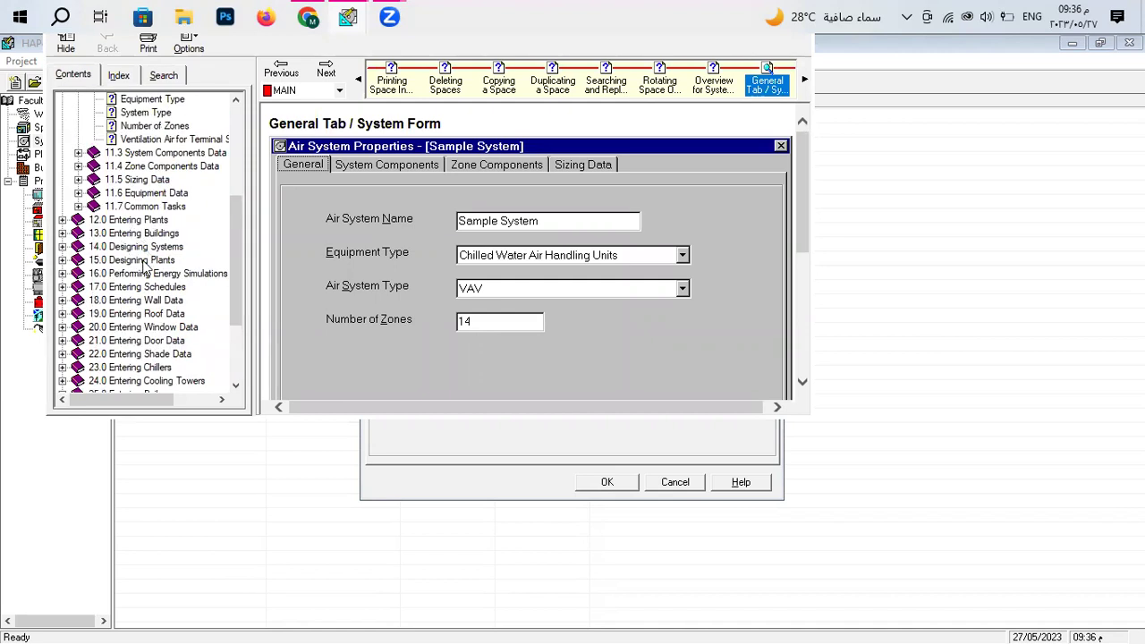
scroll(140, 227, up, 2)
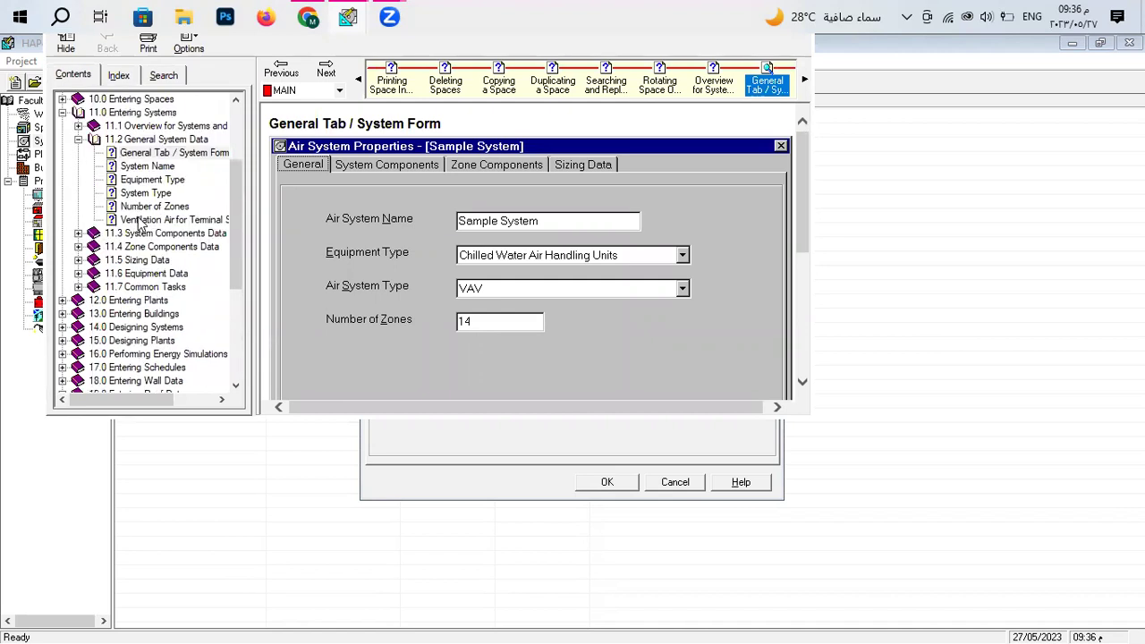
Read the System Name help topic under General System Data.
click(148, 166)
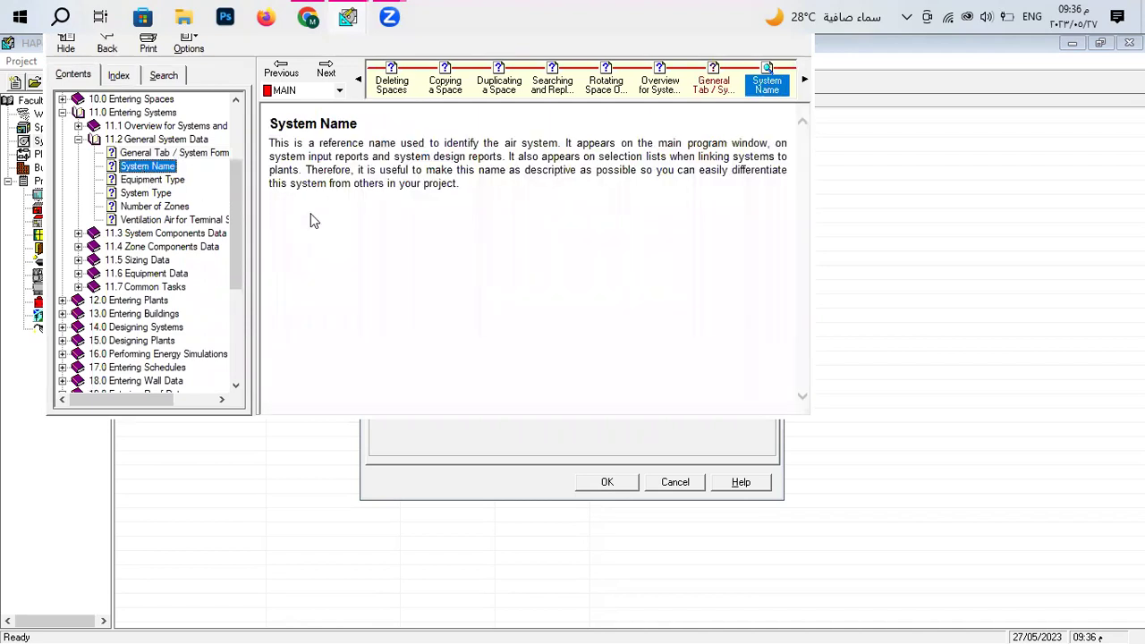
drag(280, 148, 486, 203)
click(310, 140)
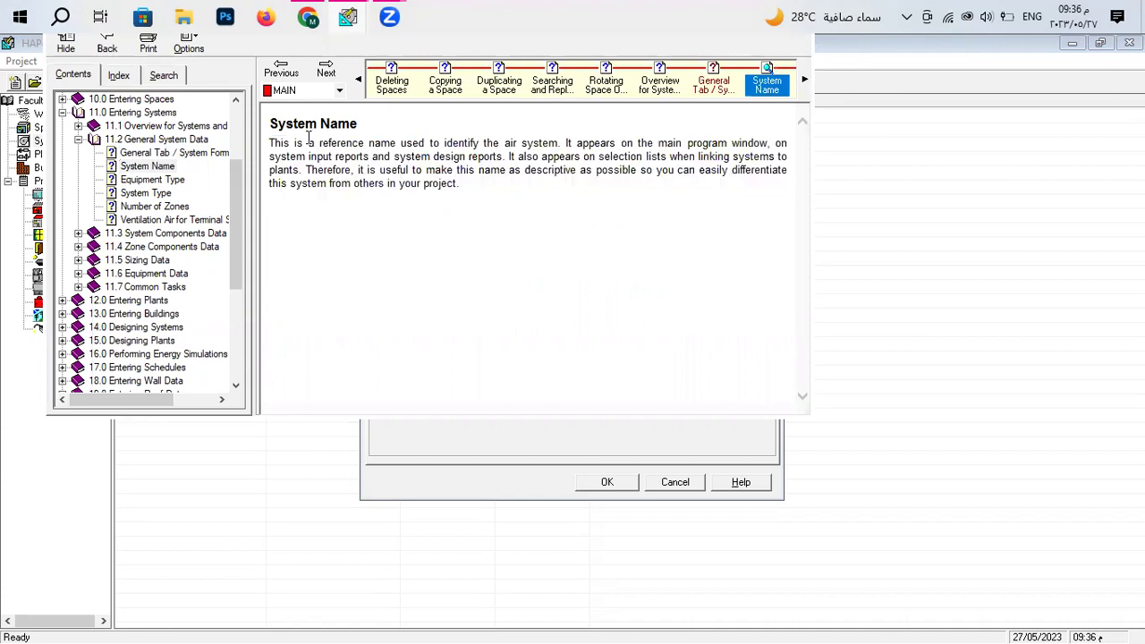
Read the Equipment Type help topic, including the Chilled Water Air Handling Units and Terminal Units descriptions.
click(153, 182)
scroll(382, 221, down, 5)
scroll(380, 222, up, 5)
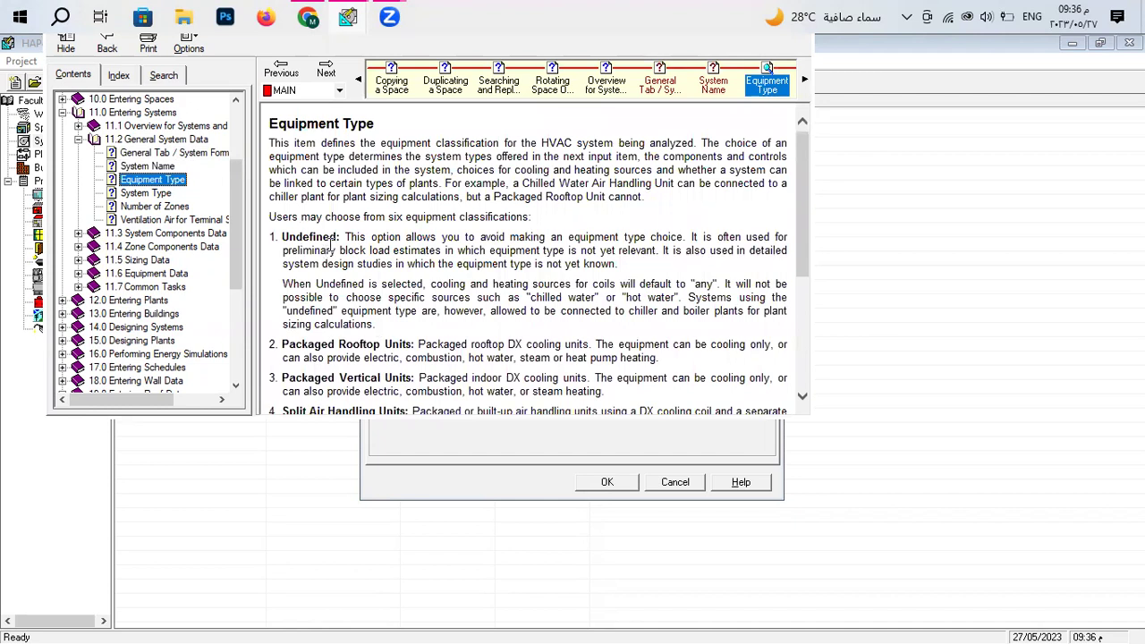
scroll(333, 241, down, 1)
scroll(339, 293, down, 3)
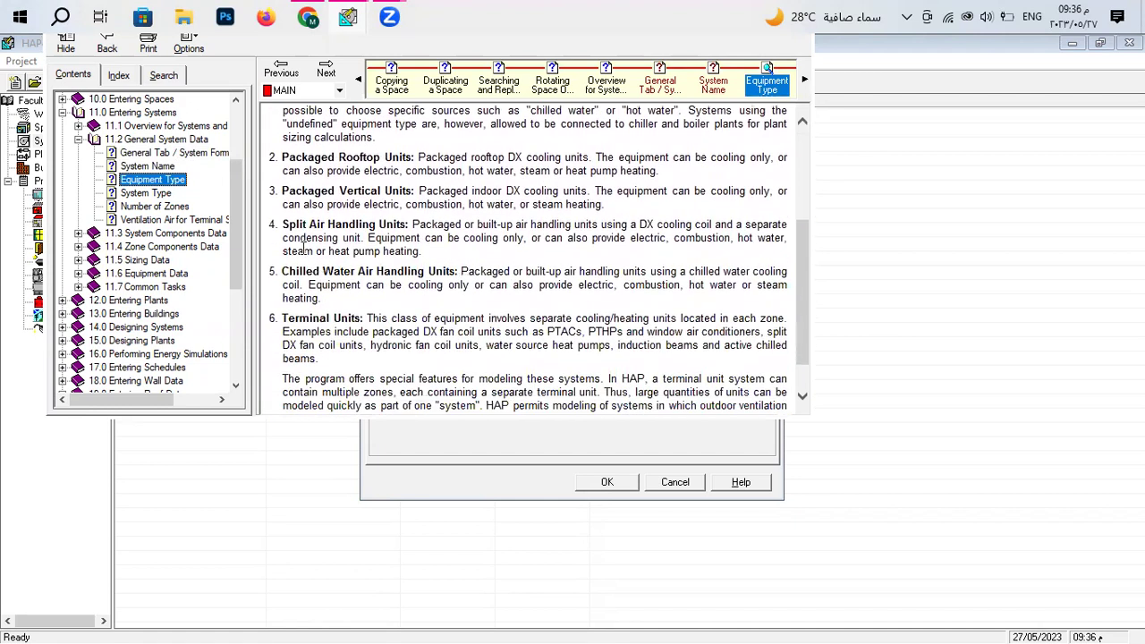
drag(283, 272, 426, 273)
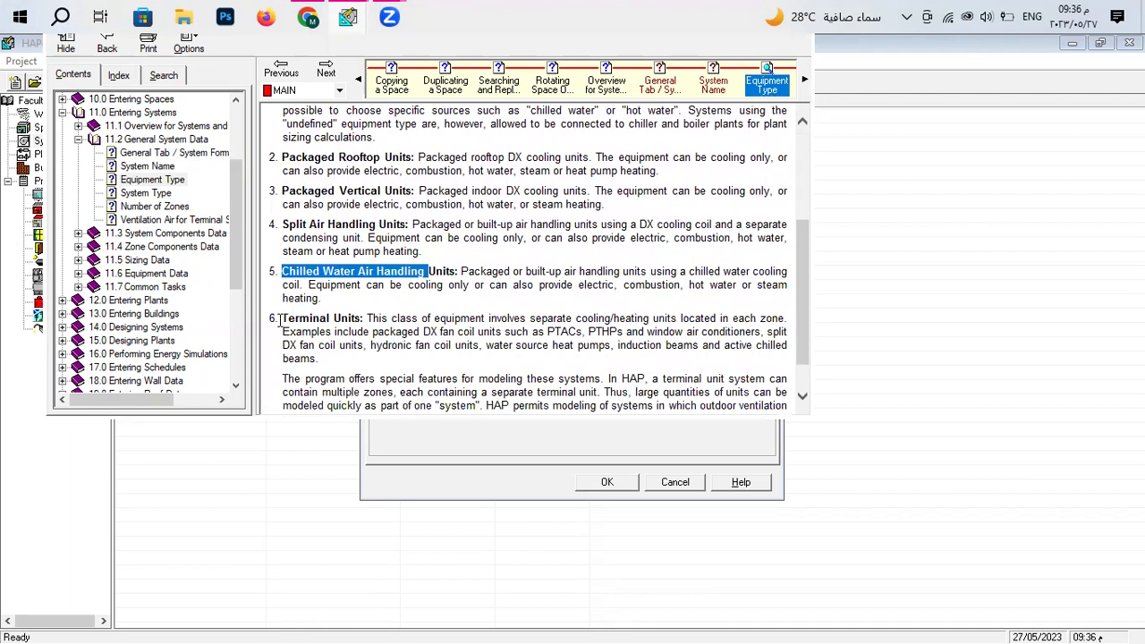
click(349, 322)
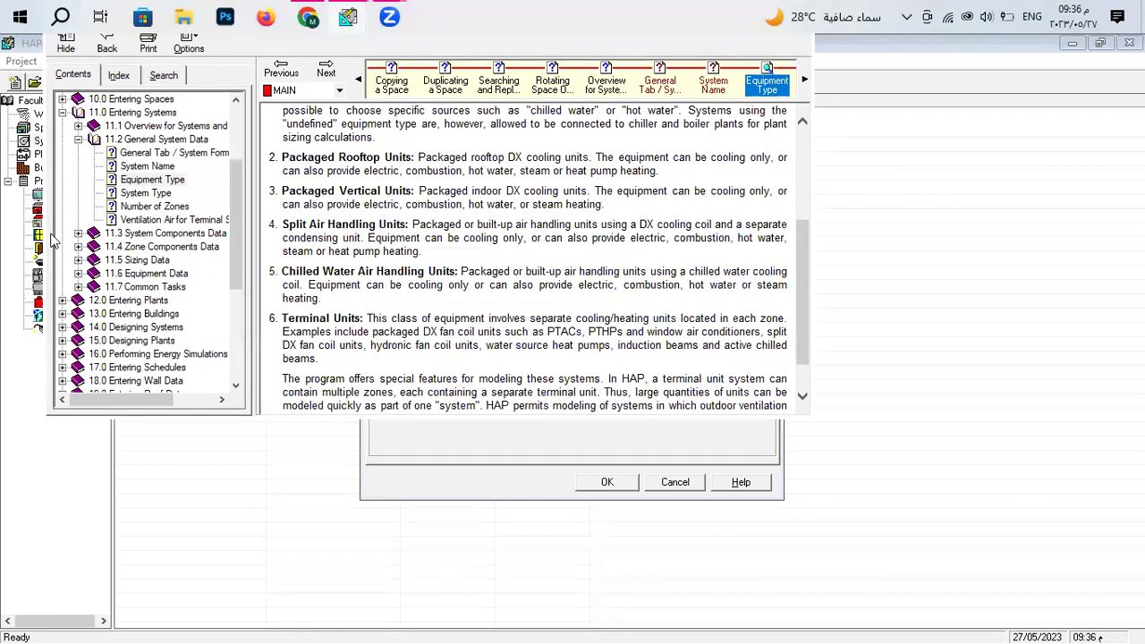
Expand the System Components Data help chapter and read the System Components Tab / System Form topic.
click(78, 233)
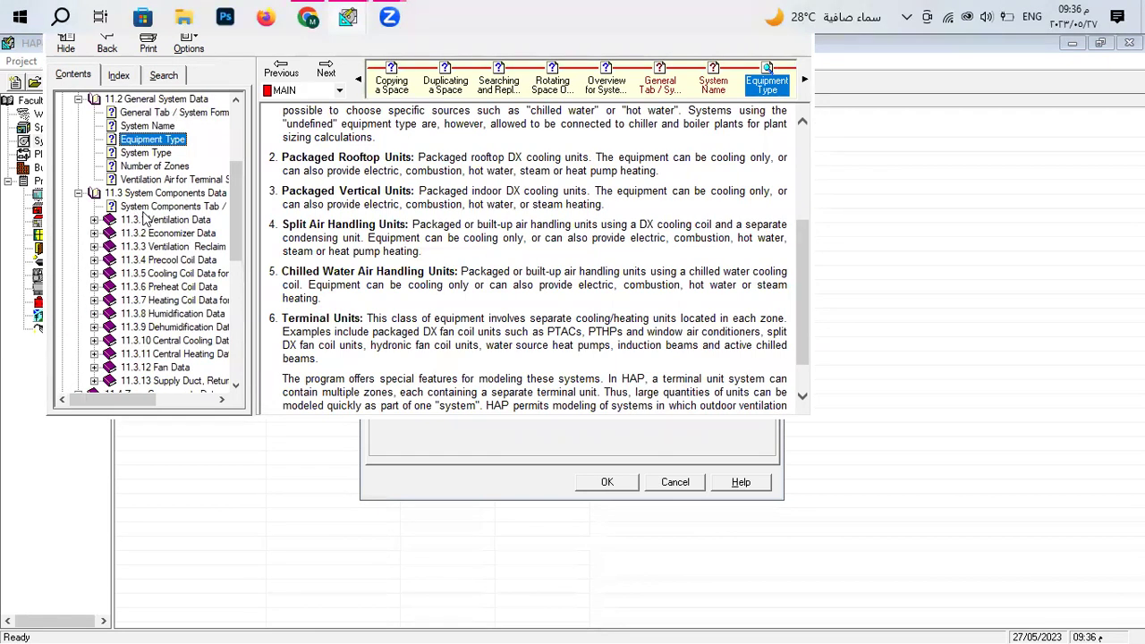
click(148, 208)
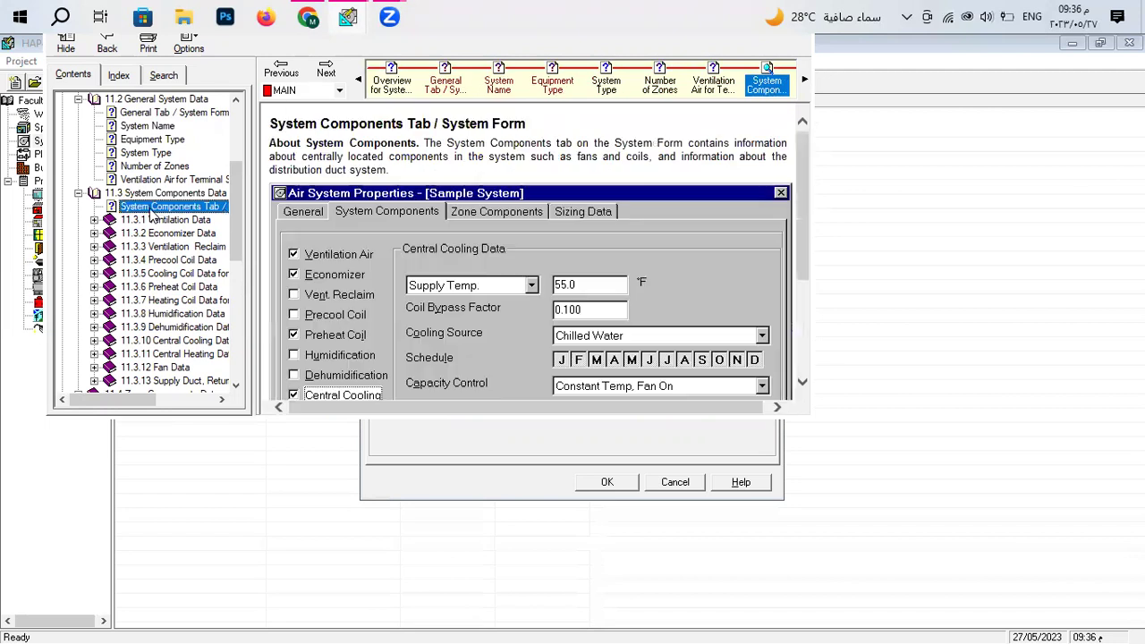
scroll(366, 237, down, 3)
scroll(372, 242, up, 3)
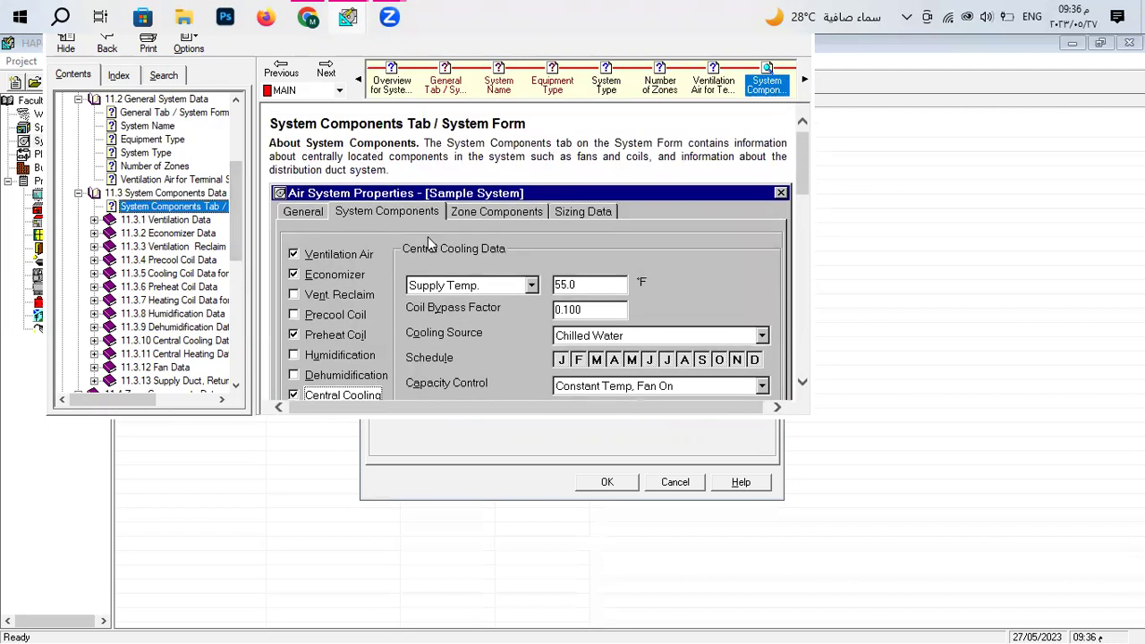
scroll(188, 229, up, 4)
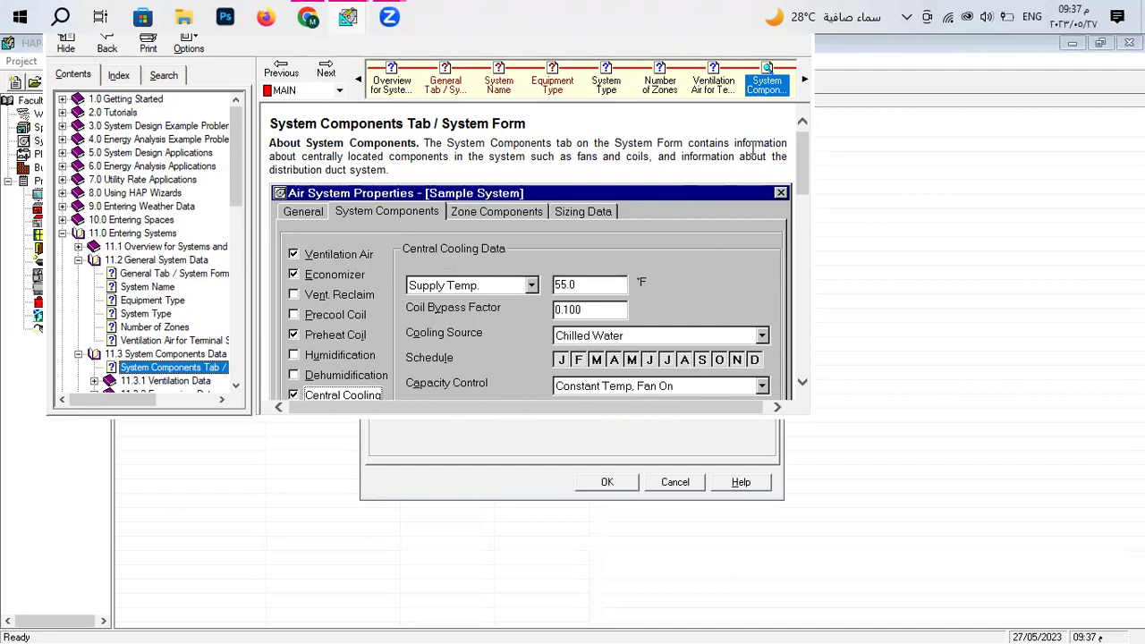
Close the help window and show the system components of air system FF 01.
mouse_move(348, 23)
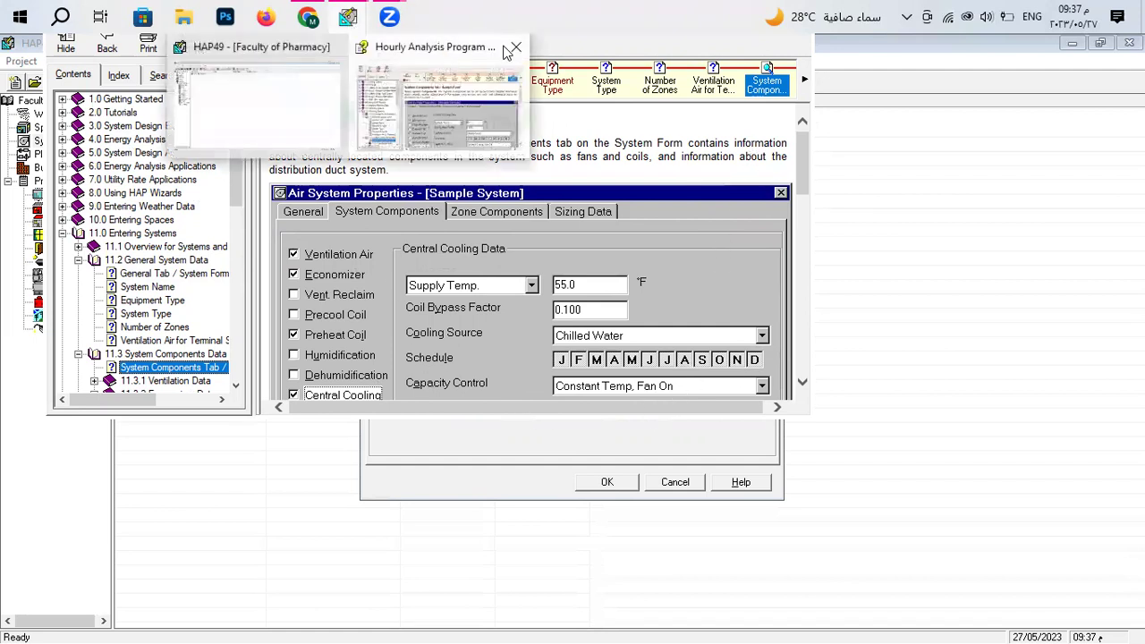
click(511, 47)
click(447, 219)
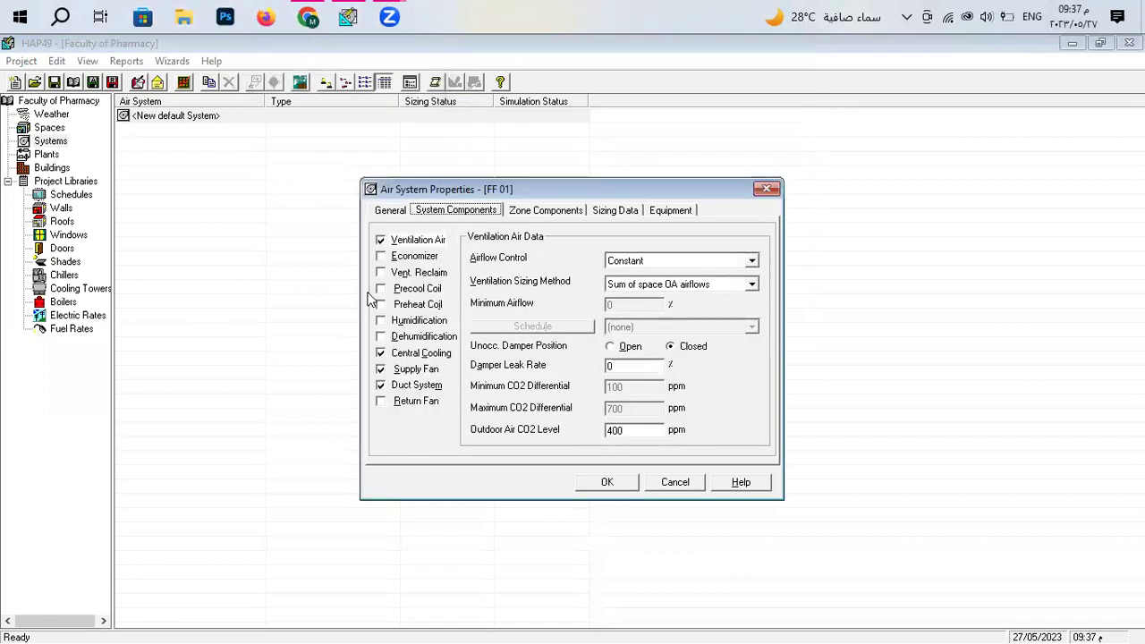
Review the general settings of air system FF 01 again and return to its system components.
click(392, 213)
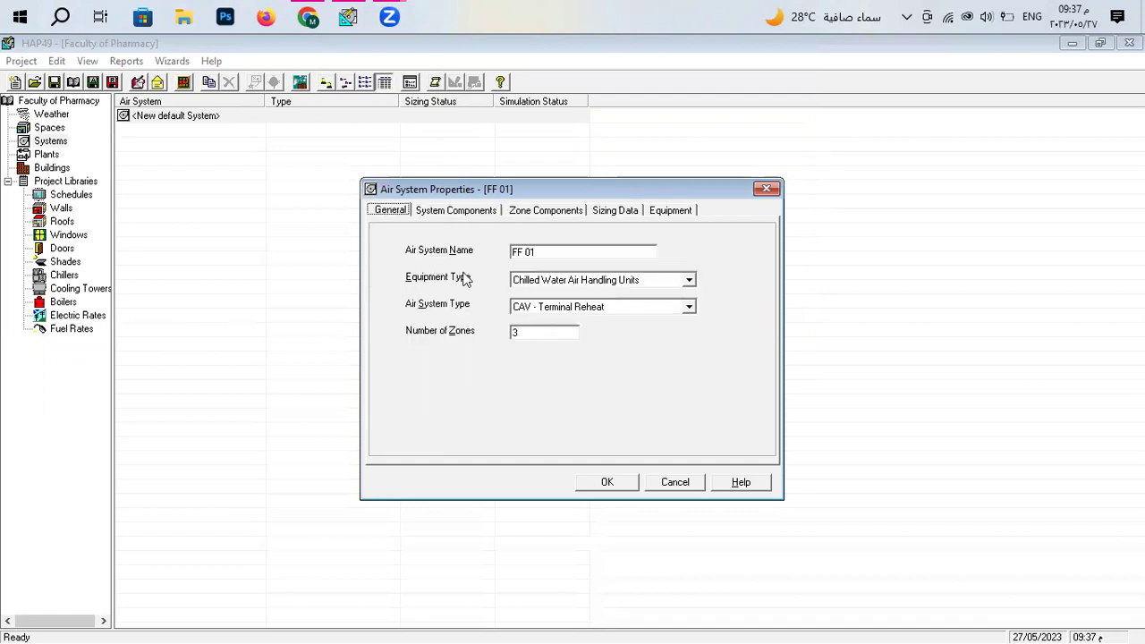
click(586, 281)
click(465, 255)
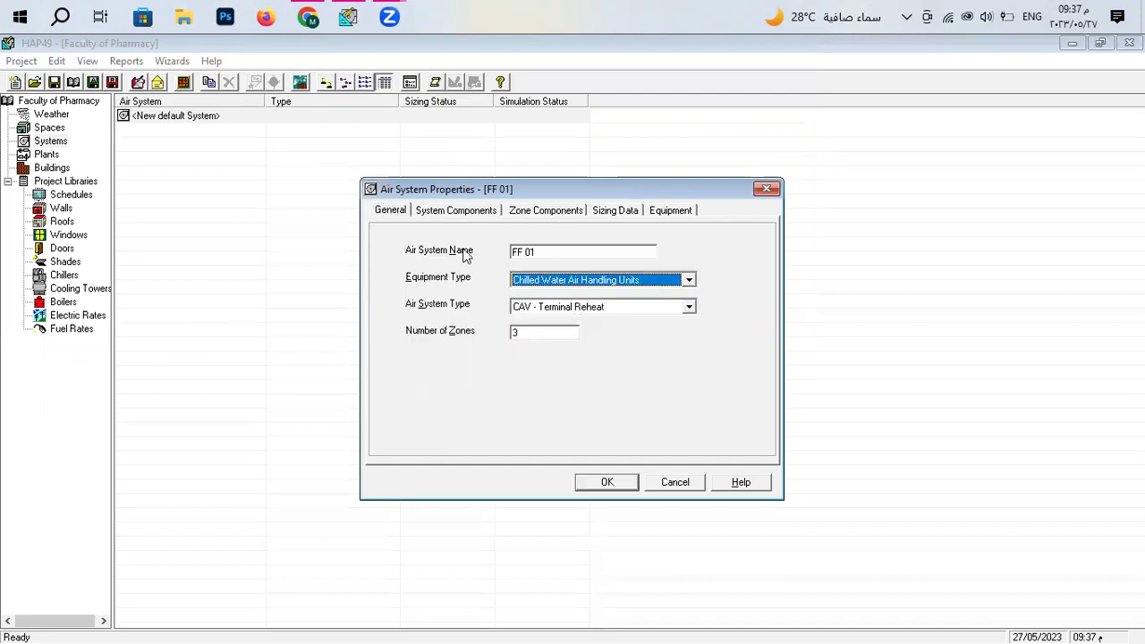
click(449, 215)
click(398, 215)
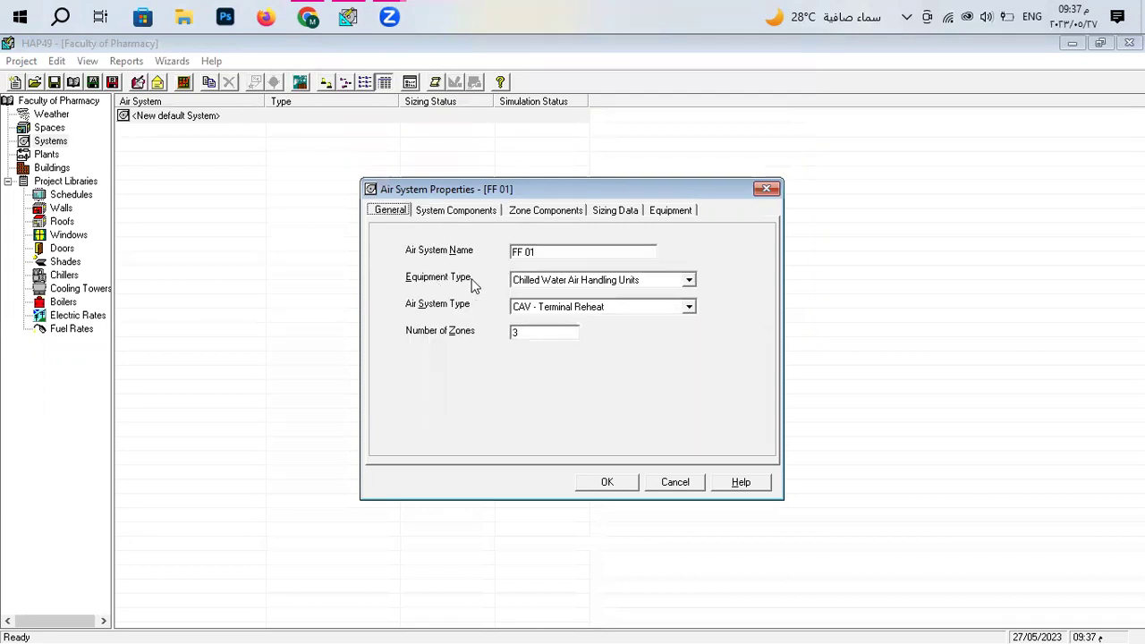
click(447, 215)
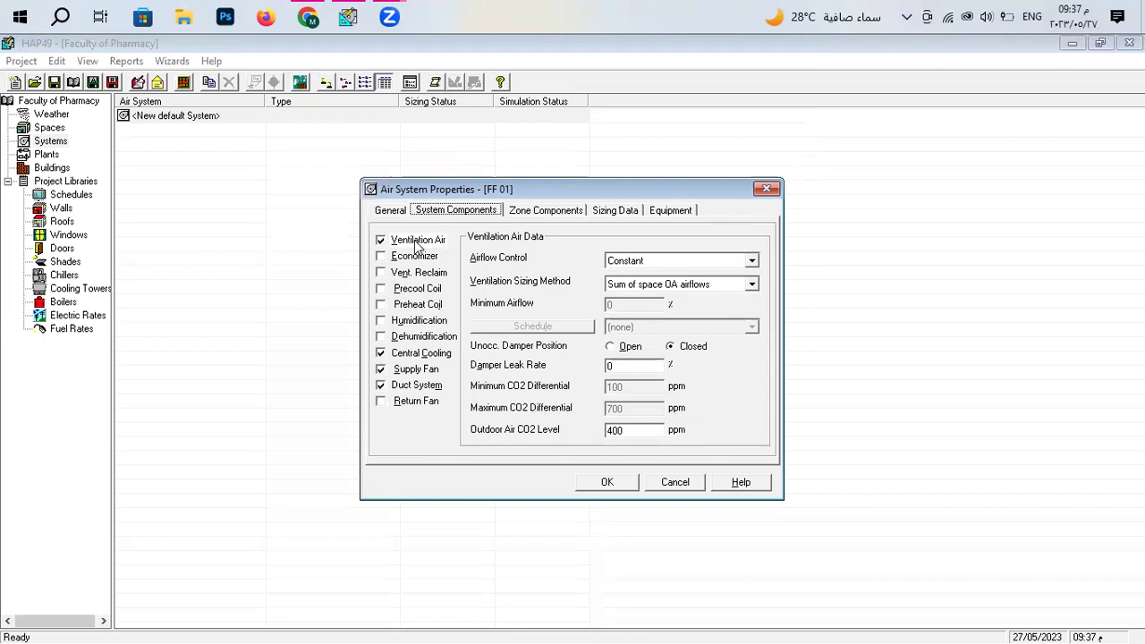
Review the ventilation air, economizer, central cooling, supply fan and duct system data, leaving the economizer disabled.
click(416, 241)
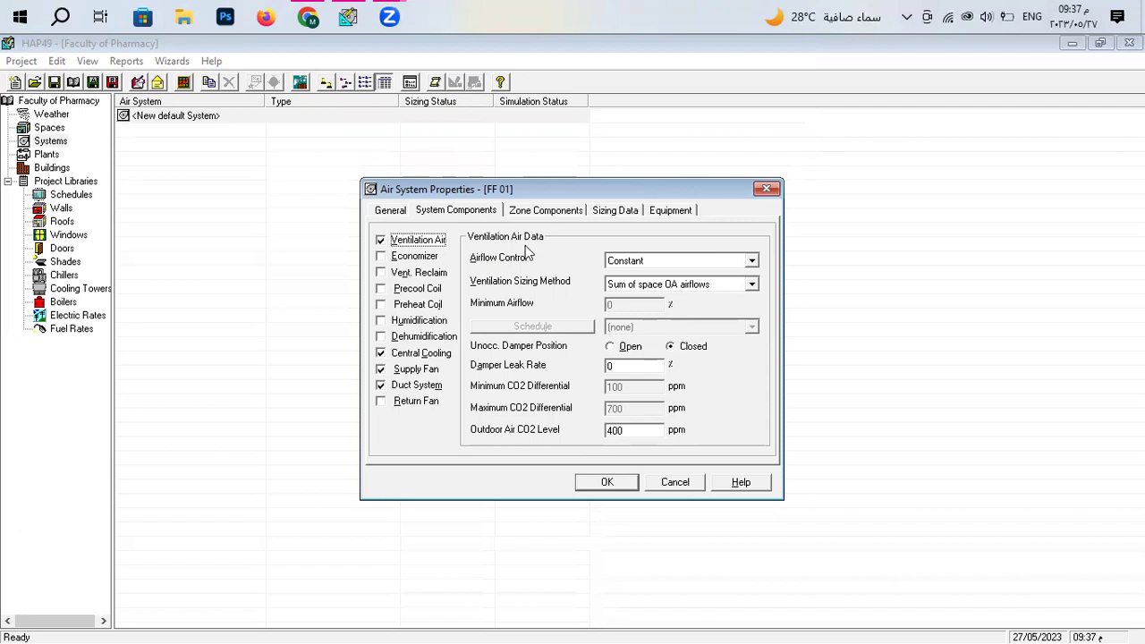
click(398, 256)
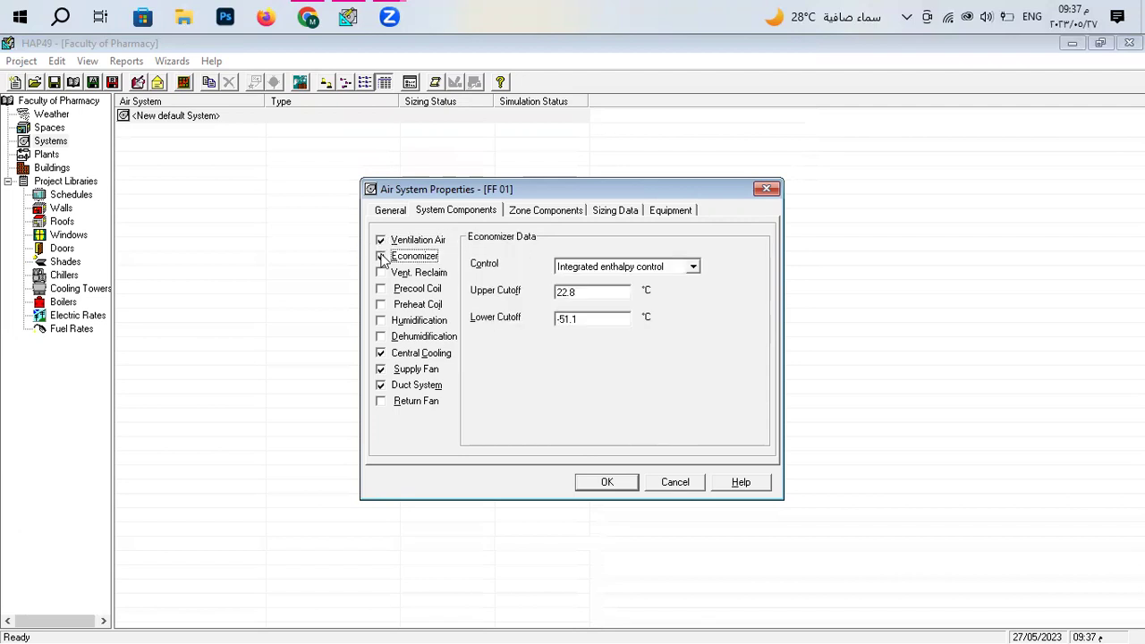
click(381, 354)
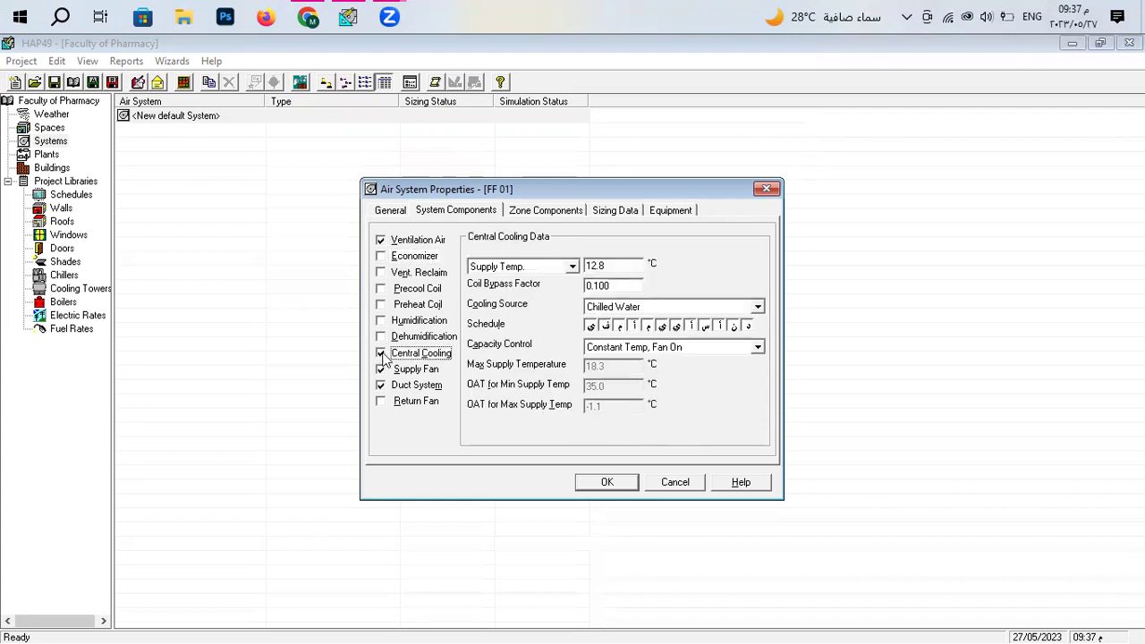
click(381, 369)
click(381, 385)
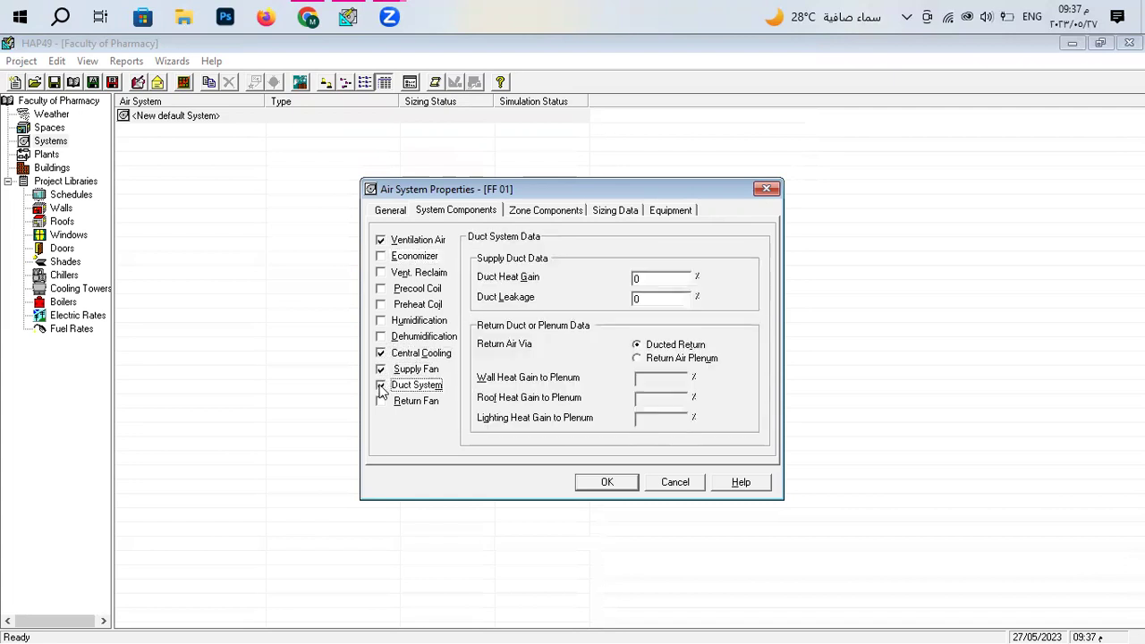
click(381, 385)
Enable the precool coil briefly to view its settings, disable it again and return to the ventilation air data.
click(386, 292)
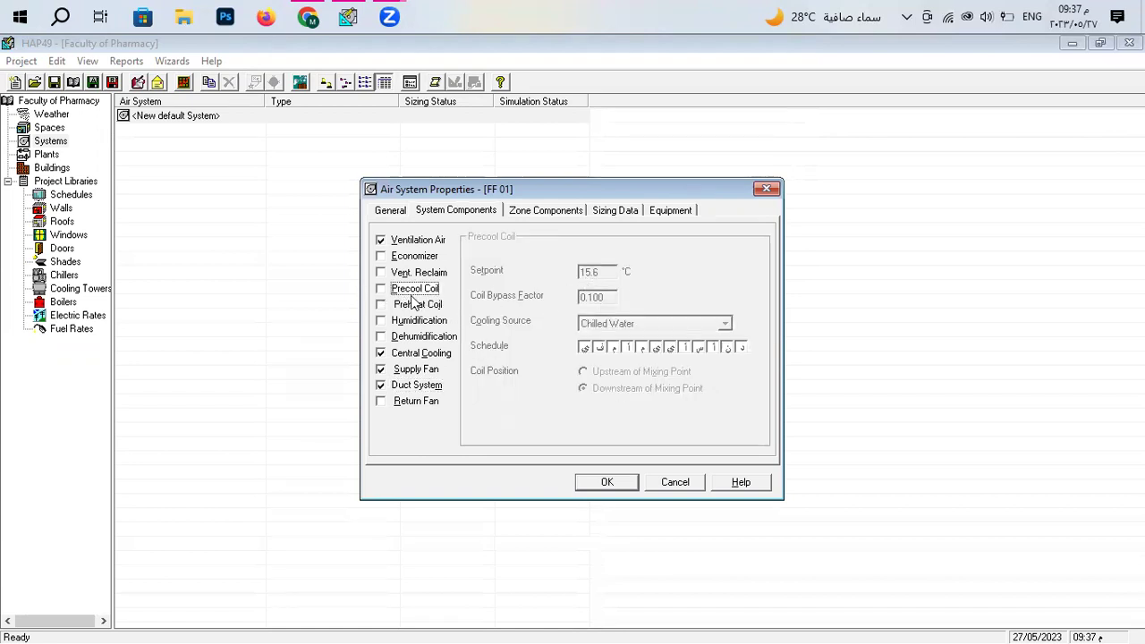
click(381, 291)
click(383, 293)
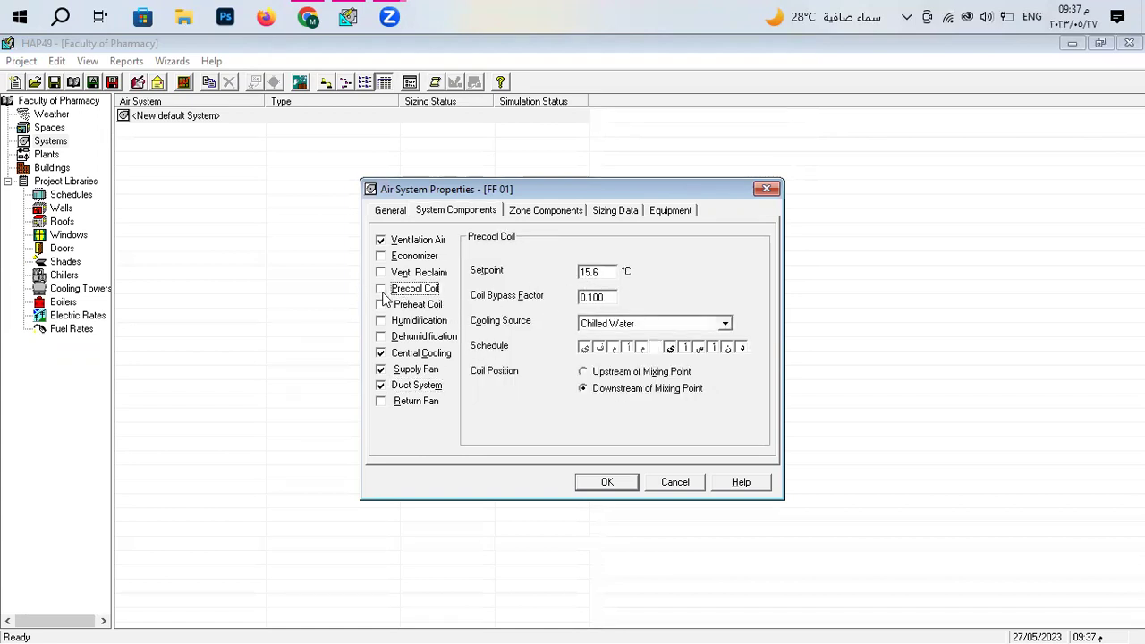
click(422, 245)
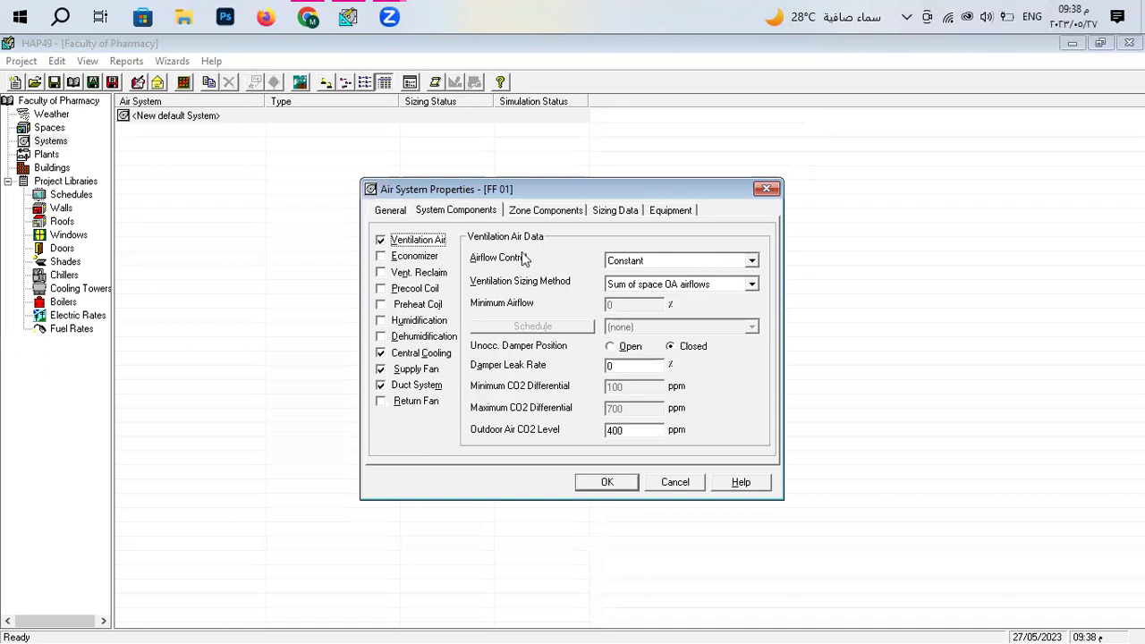
Set the ventilation airflow control to Scheduled with Sum of space OA airflows as the ventilation sizing method.
click(680, 260)
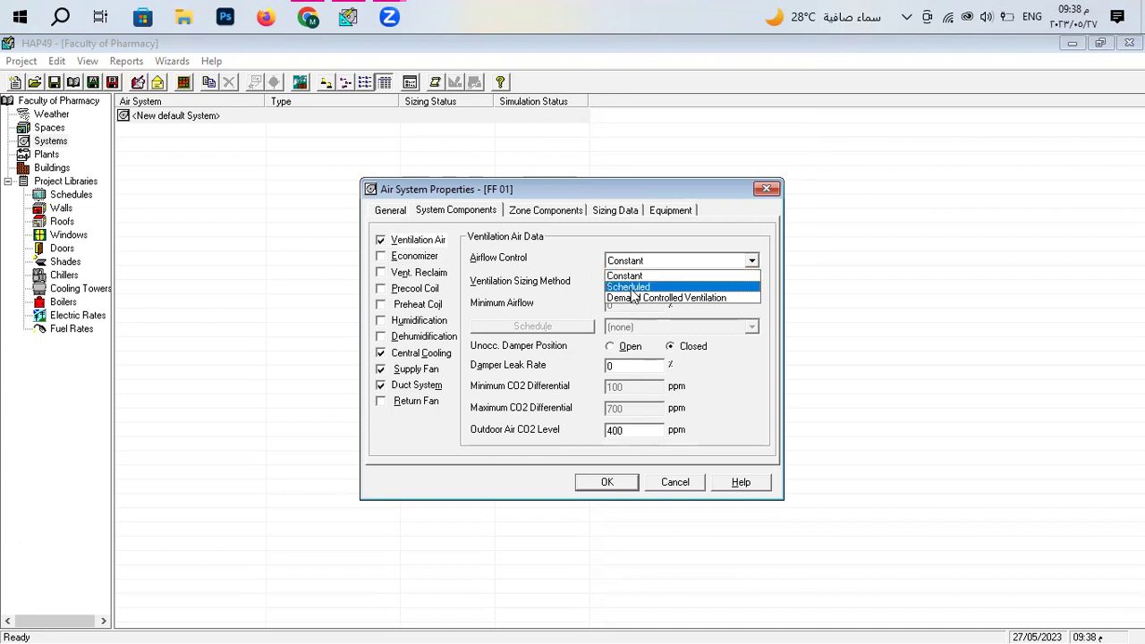
click(632, 288)
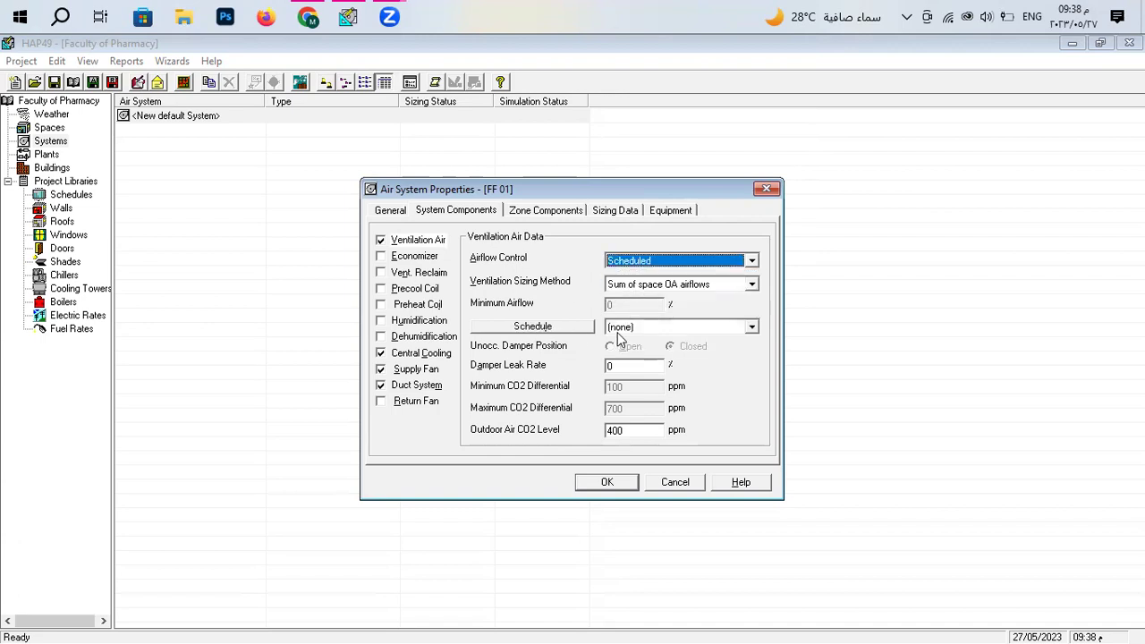
click(672, 288)
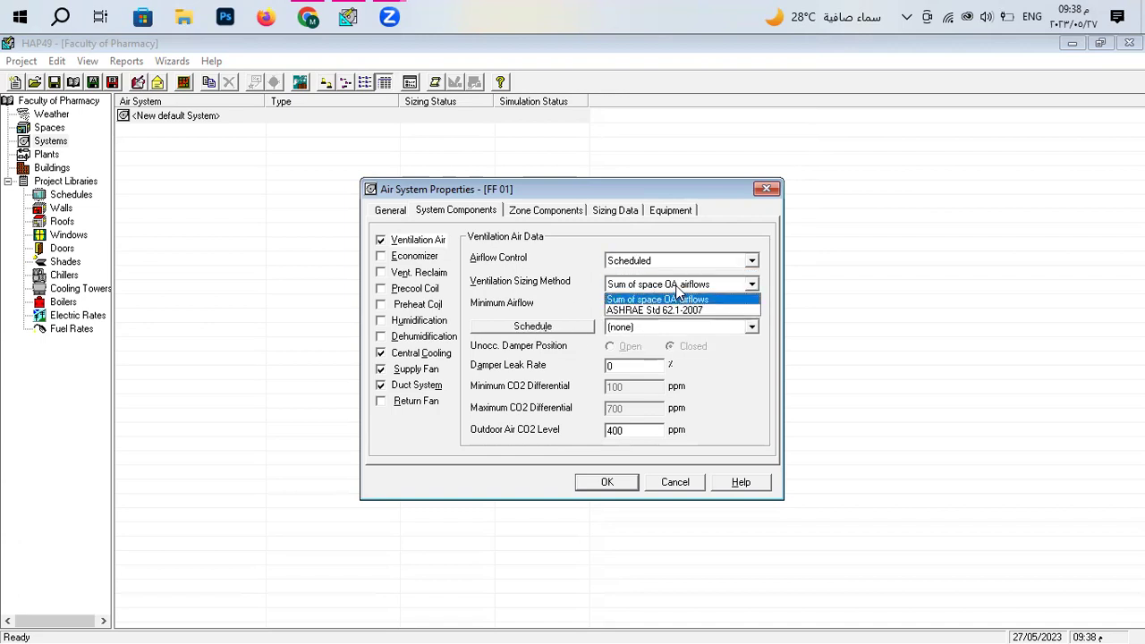
click(652, 300)
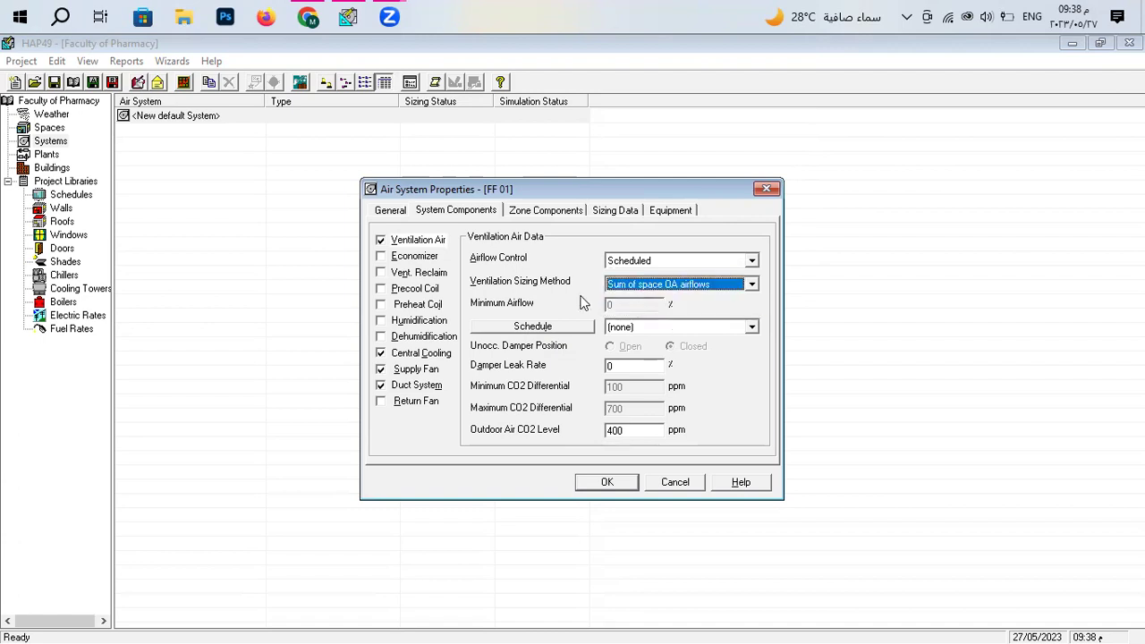
Create a fractional schedule named Ven Schedule and assign it as the ventilation air schedule.
click(545, 326)
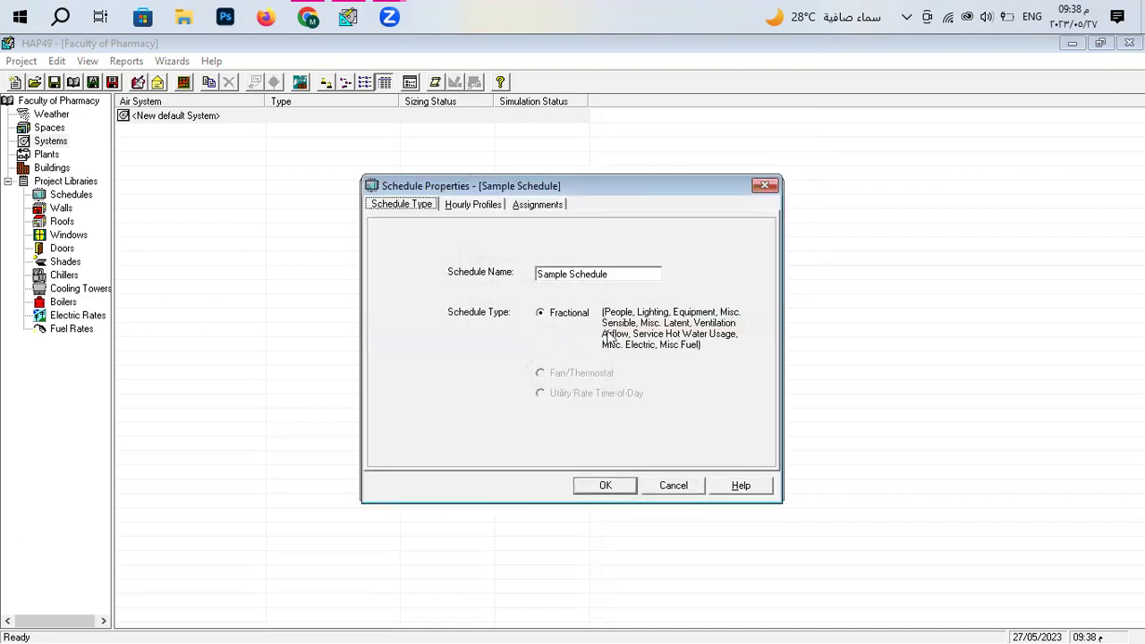
click(538, 277)
double_click(554, 281)
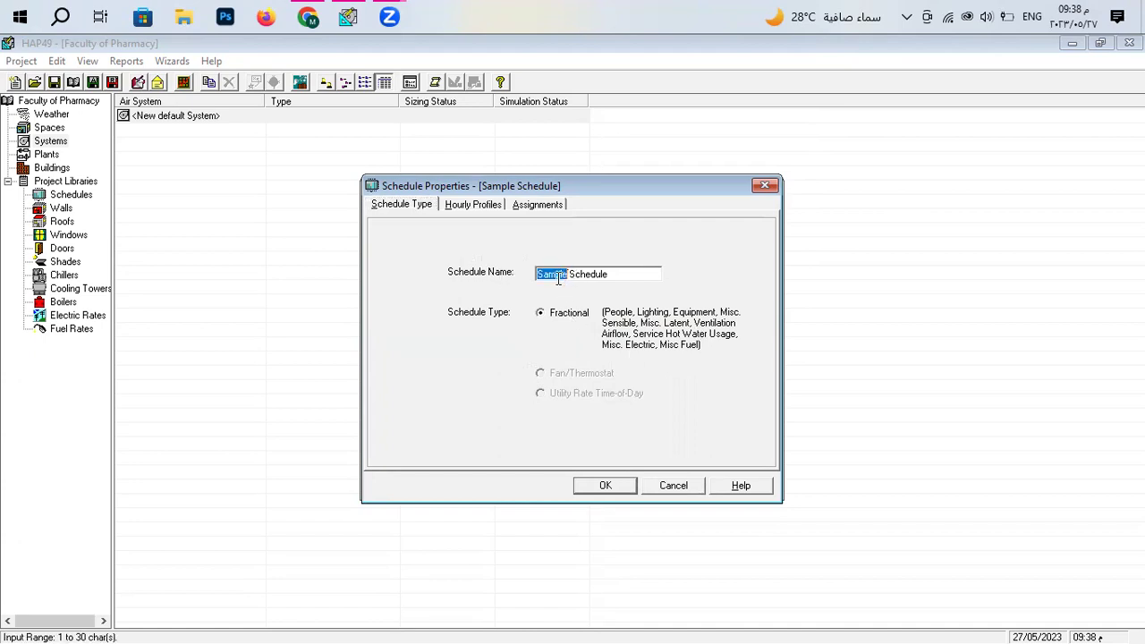
text(Ven)
click(588, 480)
click(619, 328)
click(624, 328)
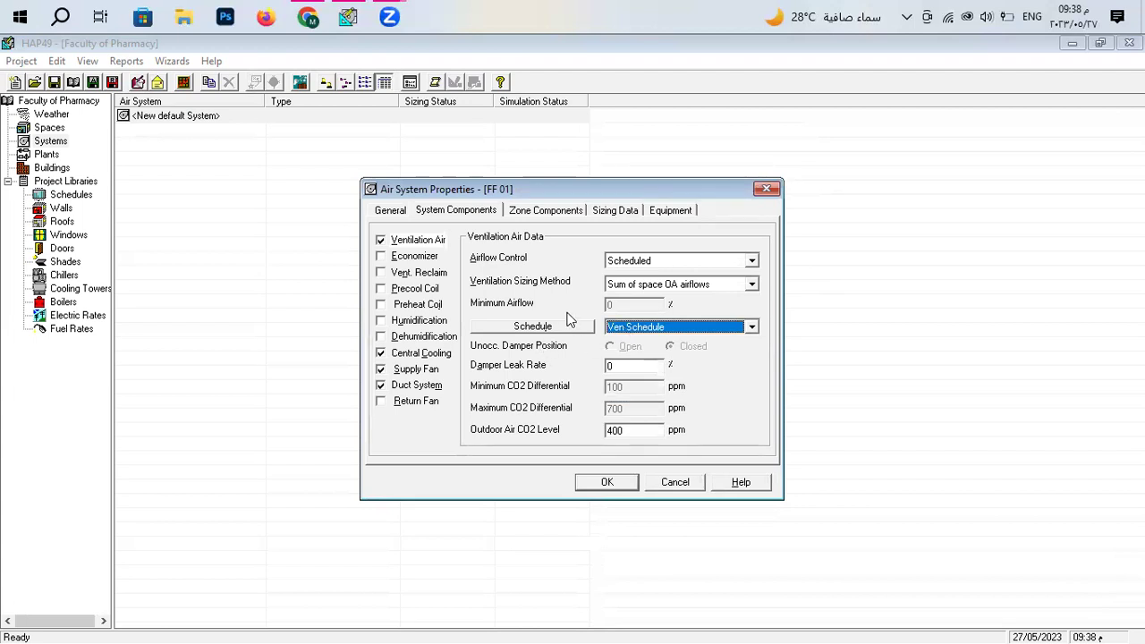
Set the ventilation airflow control to Constant.
click(630, 286)
click(635, 262)
click(636, 262)
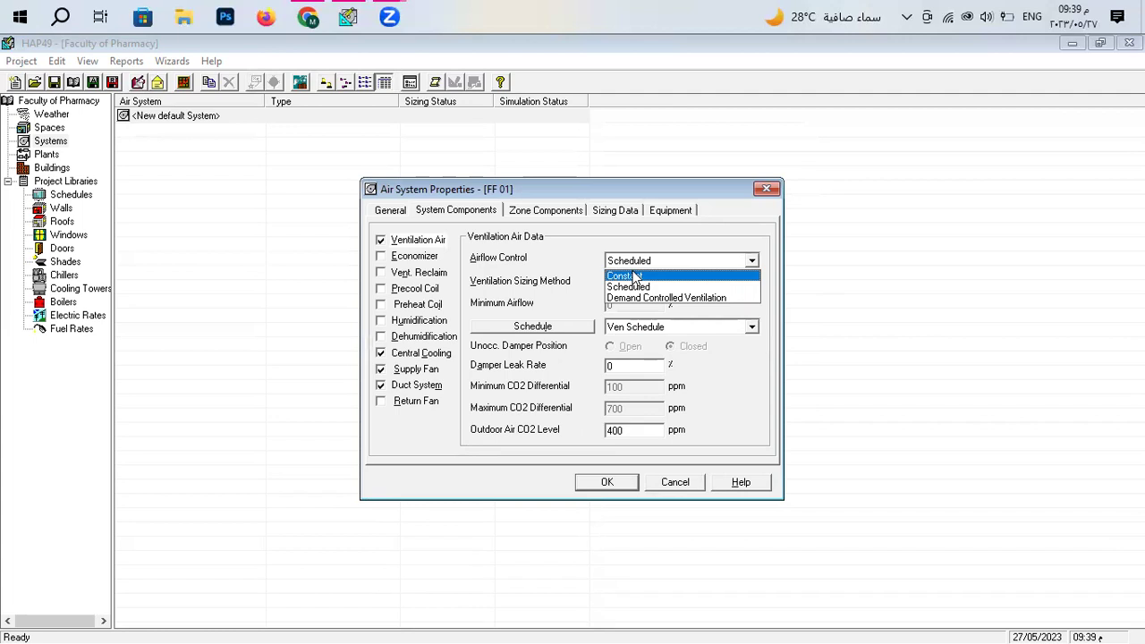
click(634, 277)
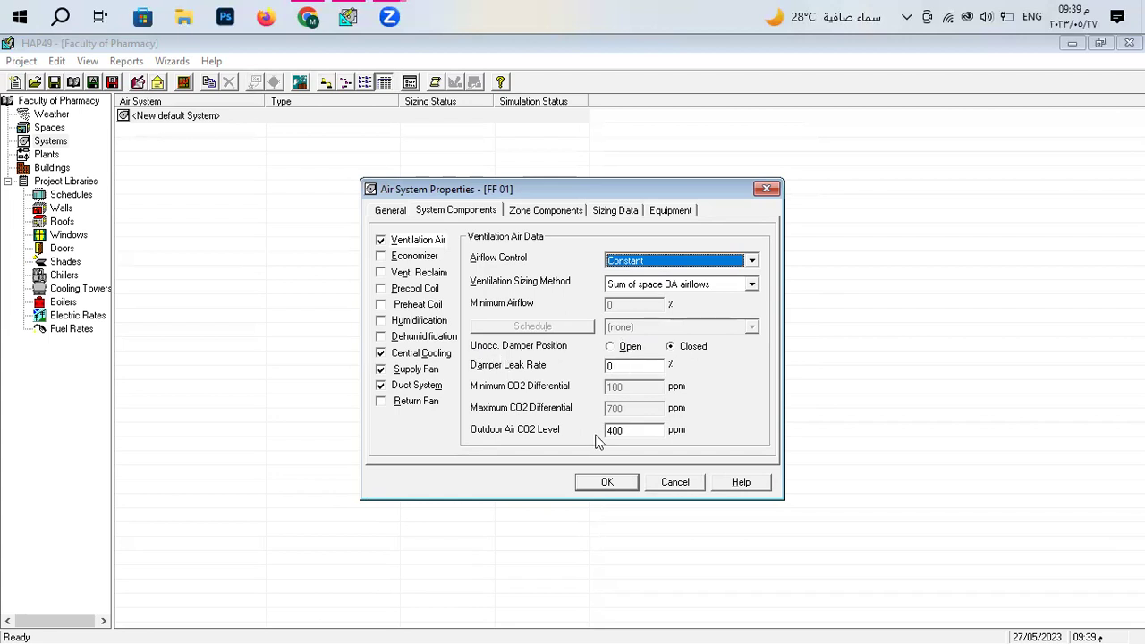
Review the damper leak rate, the economizer data and the ventilation reclaim data without changing them.
click(607, 367)
double_click(606, 367)
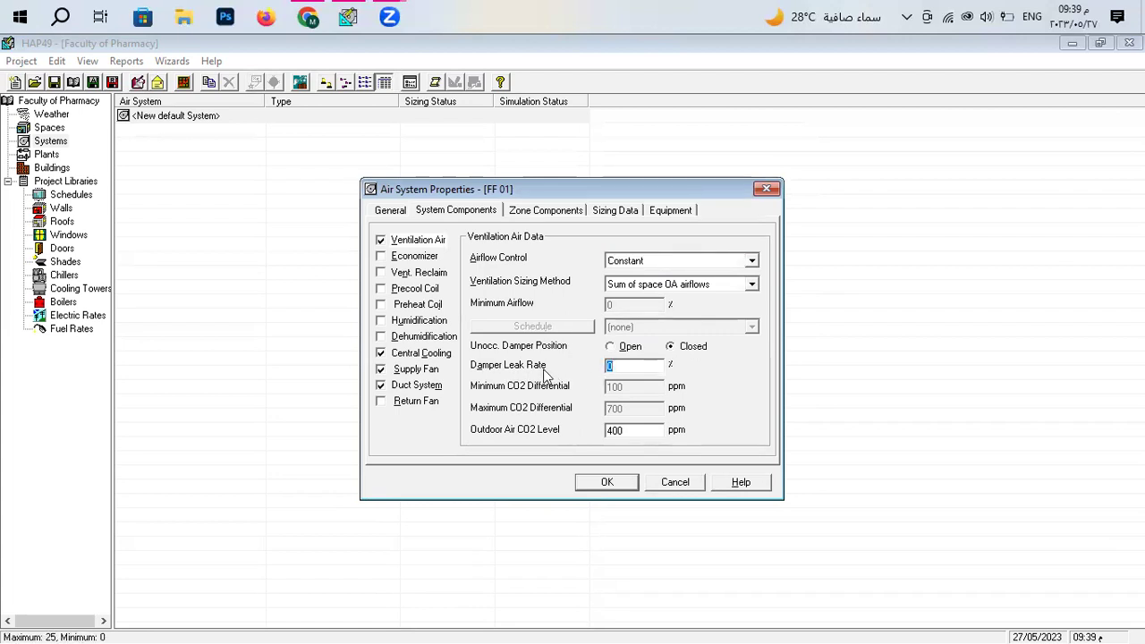
click(608, 365)
double_click(608, 366)
click(421, 259)
click(408, 276)
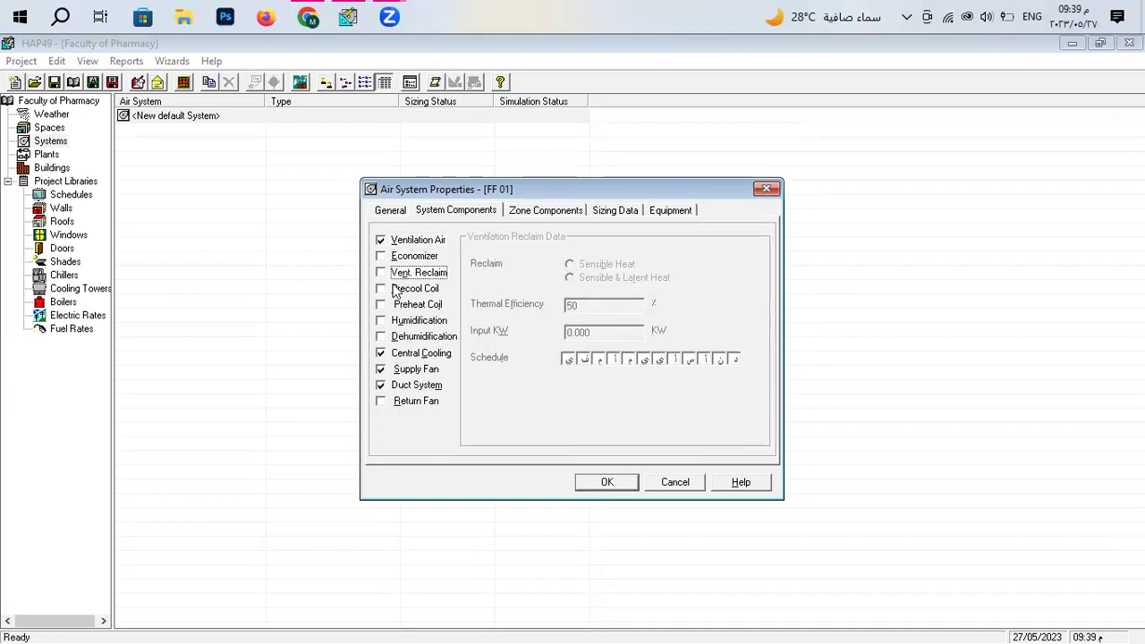
Enable the precool and preheat coils and set the precool coil's setpoint to 32 °C.
click(393, 293)
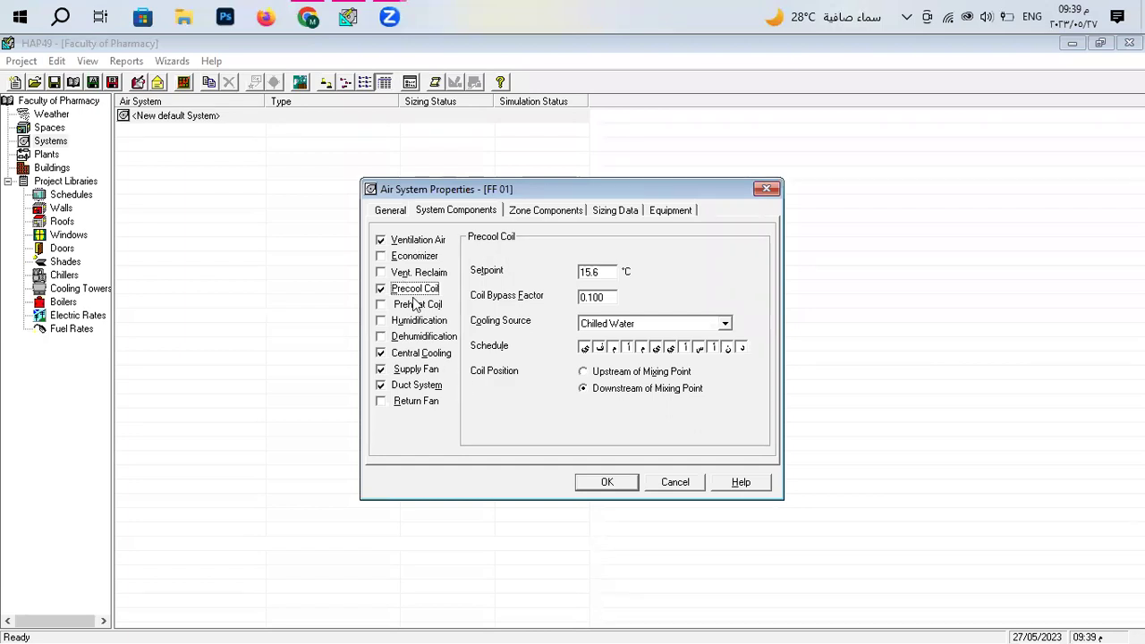
click(382, 305)
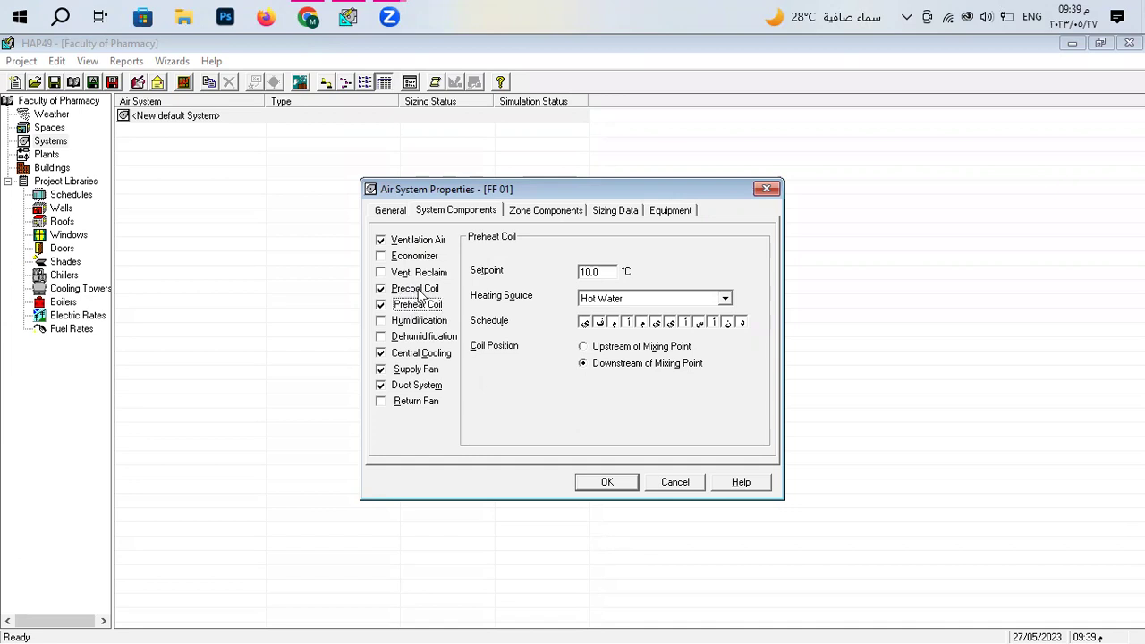
click(416, 290)
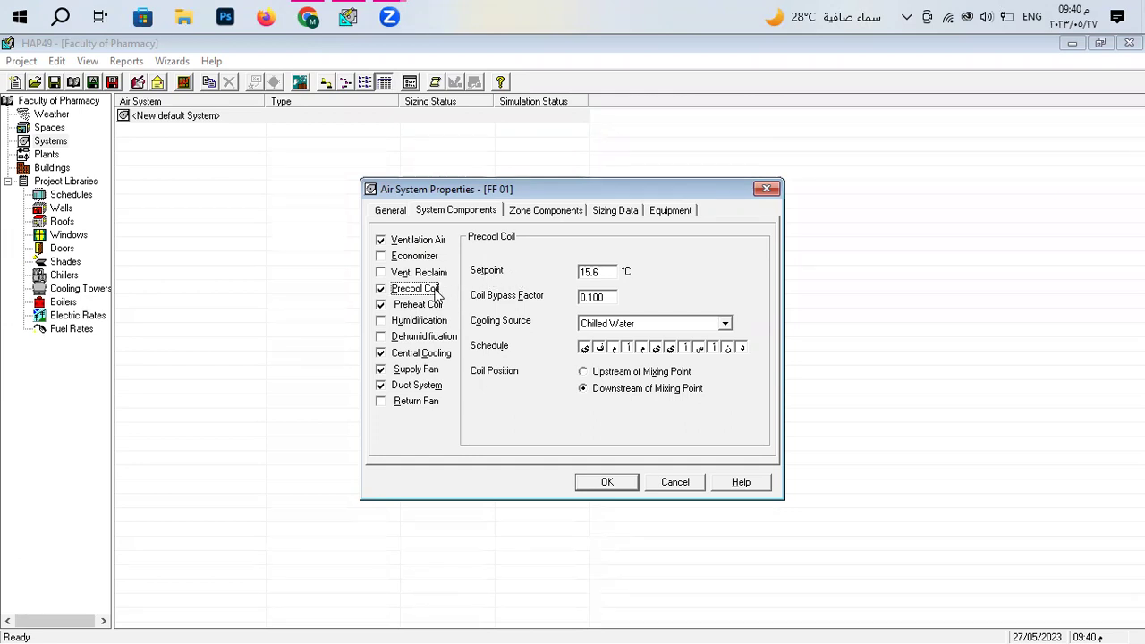
click(592, 276)
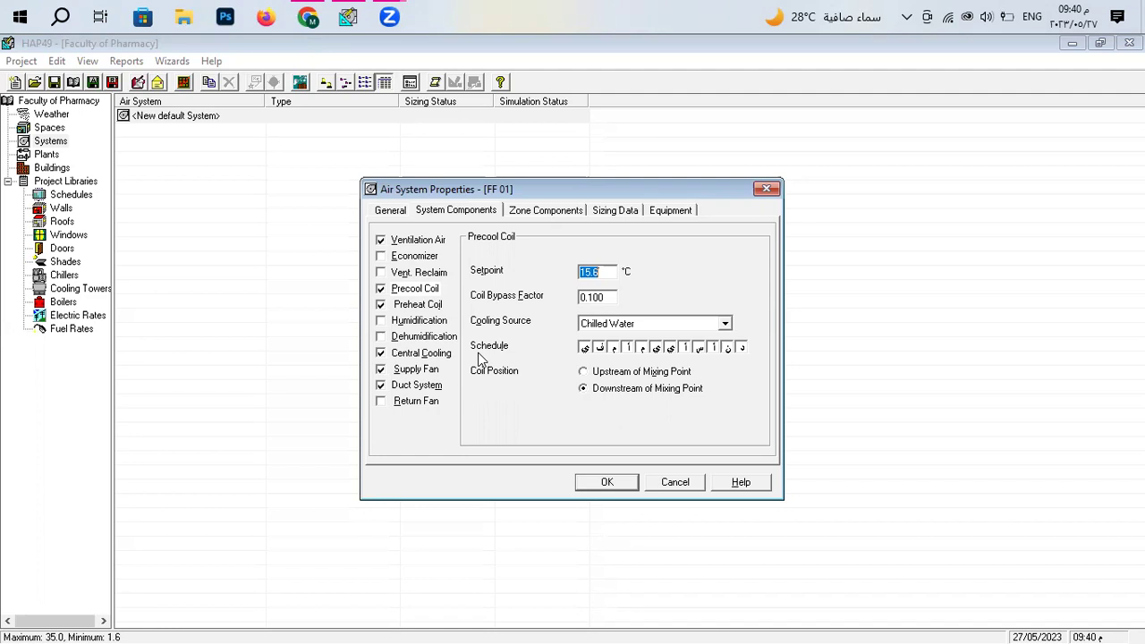
text(32)
Check the precool cooling source and the general settings, and set the precool coil position to Upstream of Mixing Point.
click(635, 327)
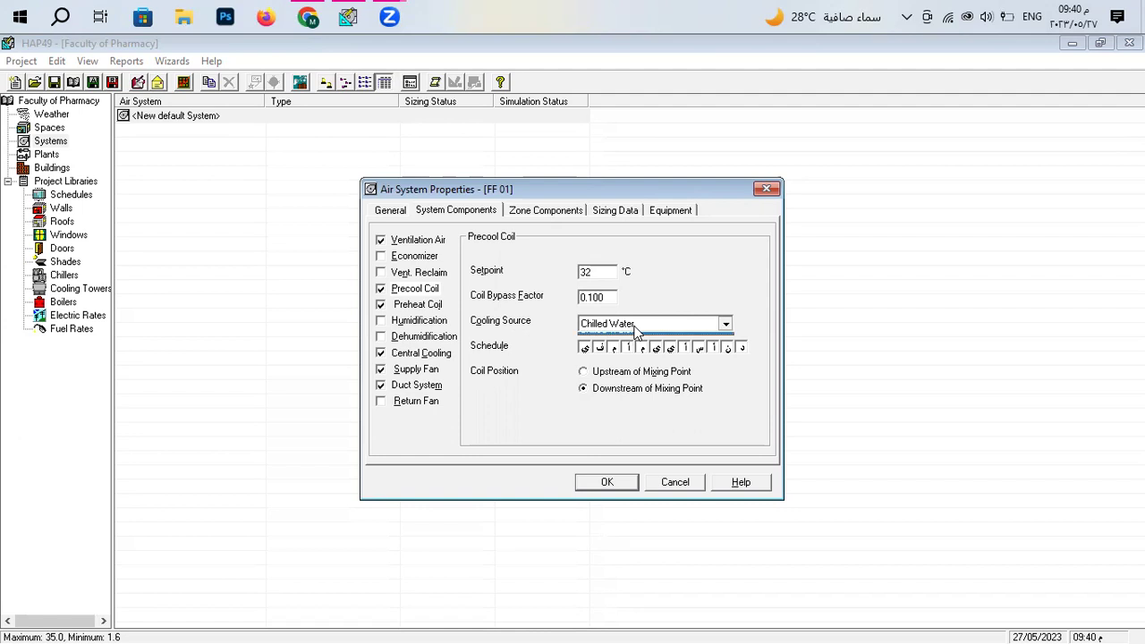
click(390, 213)
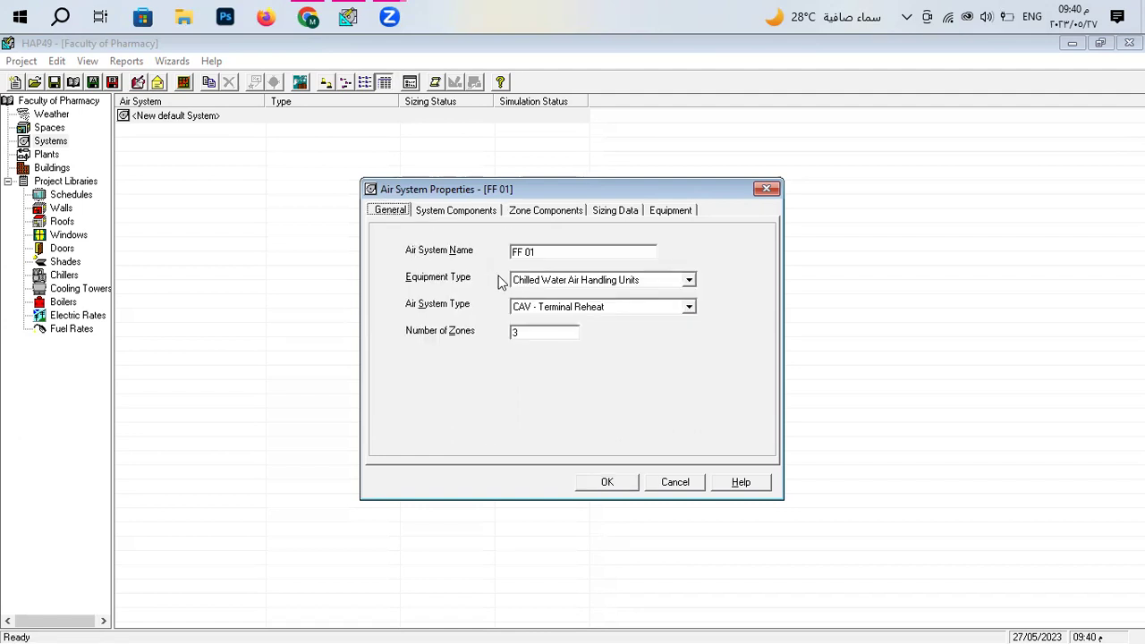
click(448, 215)
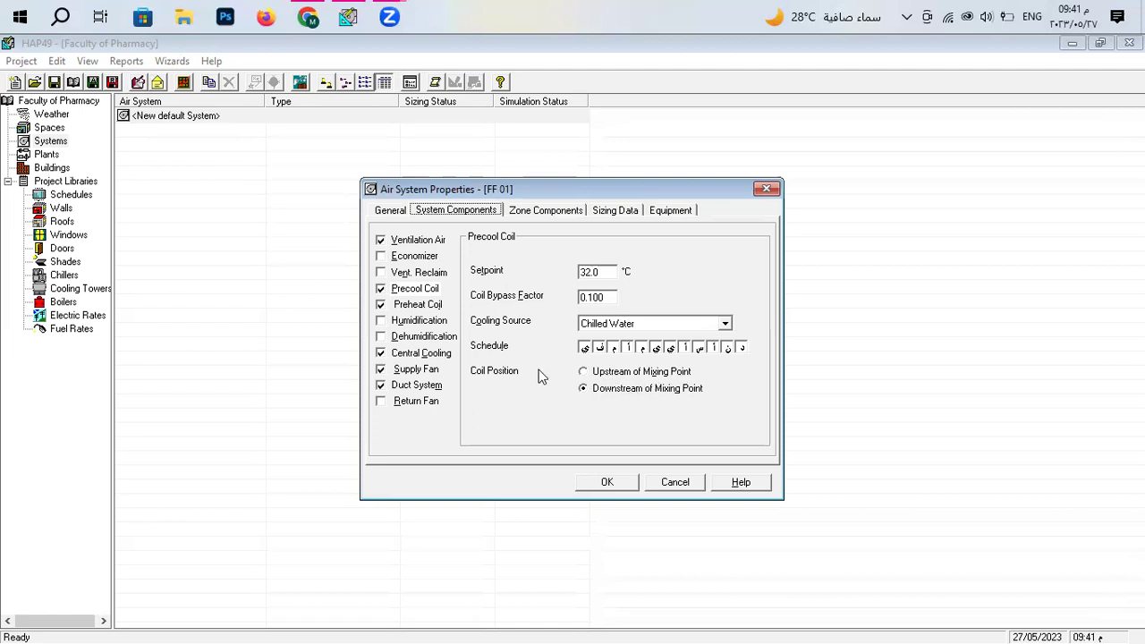
click(579, 374)
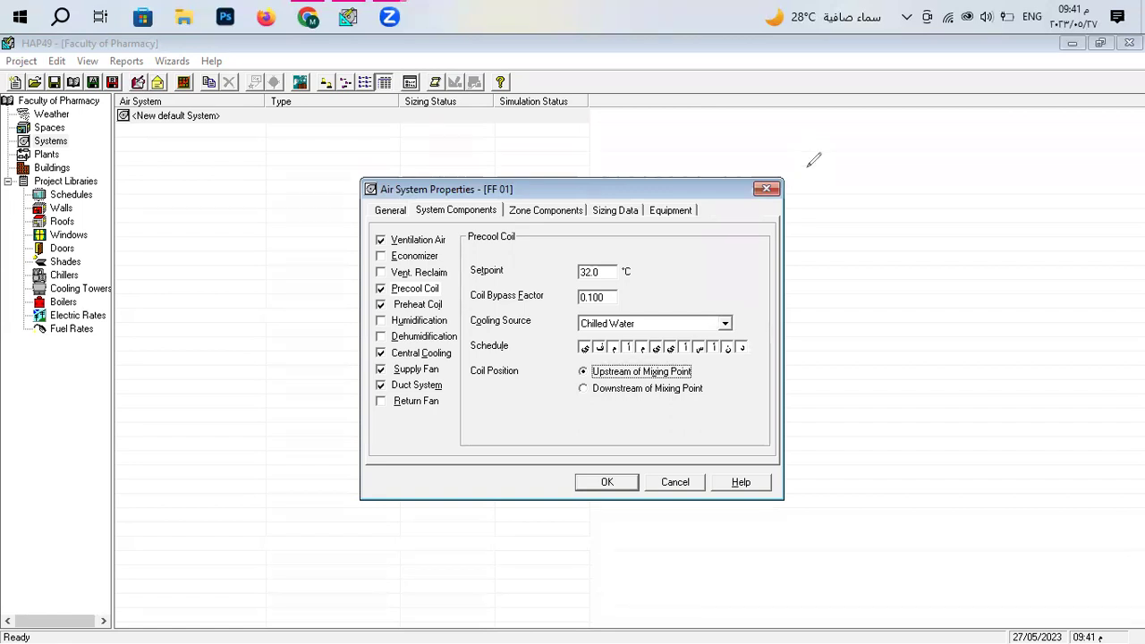
mouse_move(666, 226)
mouse_down()
mouse_move(841, 219)
mouse_move(828, 225)
mouse_up()
drag(682, 189, 690, 205)
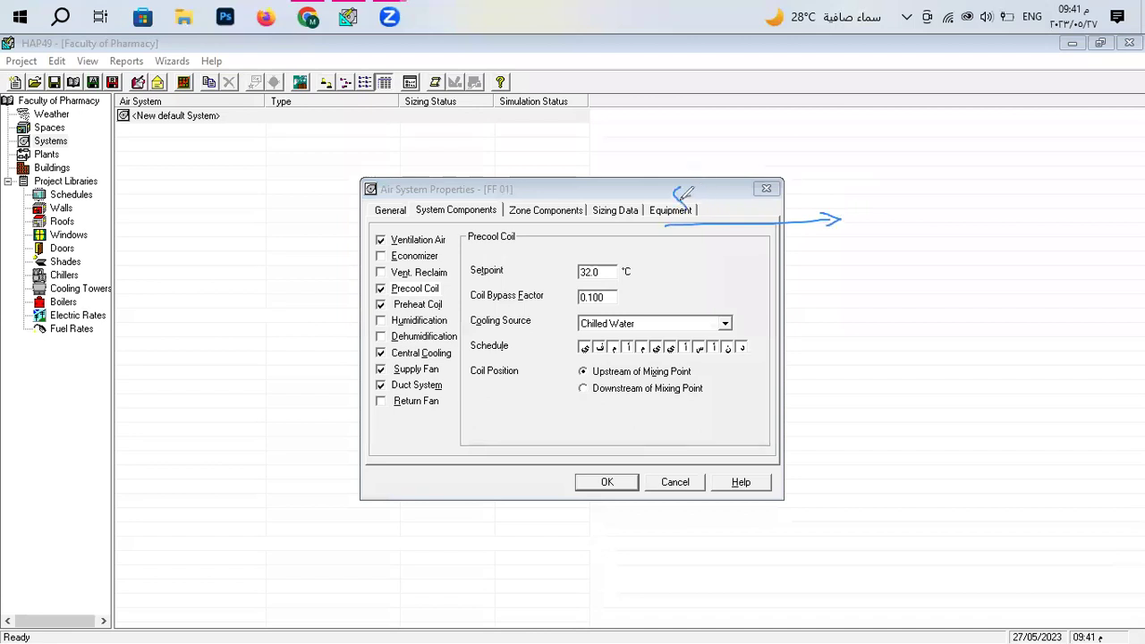
mouse_move(1068, 373)
mouse_down()
mouse_move(676, 371)
mouse_move(682, 354)
mouse_move(629, 377)
mouse_move(682, 377)
mouse_up()
mouse_move(578, 358)
mouse_down()
mouse_move(569, 372)
mouse_move(591, 339)
mouse_move(605, 351)
mouse_move(588, 328)
mouse_up()
mouse_move(765, 364)
mouse_down()
mouse_move(776, 230)
mouse_move(778, 244)
mouse_up()
mouse_move(790, 202)
mouse_down()
mouse_move(758, 205)
mouse_move(766, 241)
mouse_move(789, 200)
mouse_move(783, 224)
mouse_move(779, 211)
mouse_up()
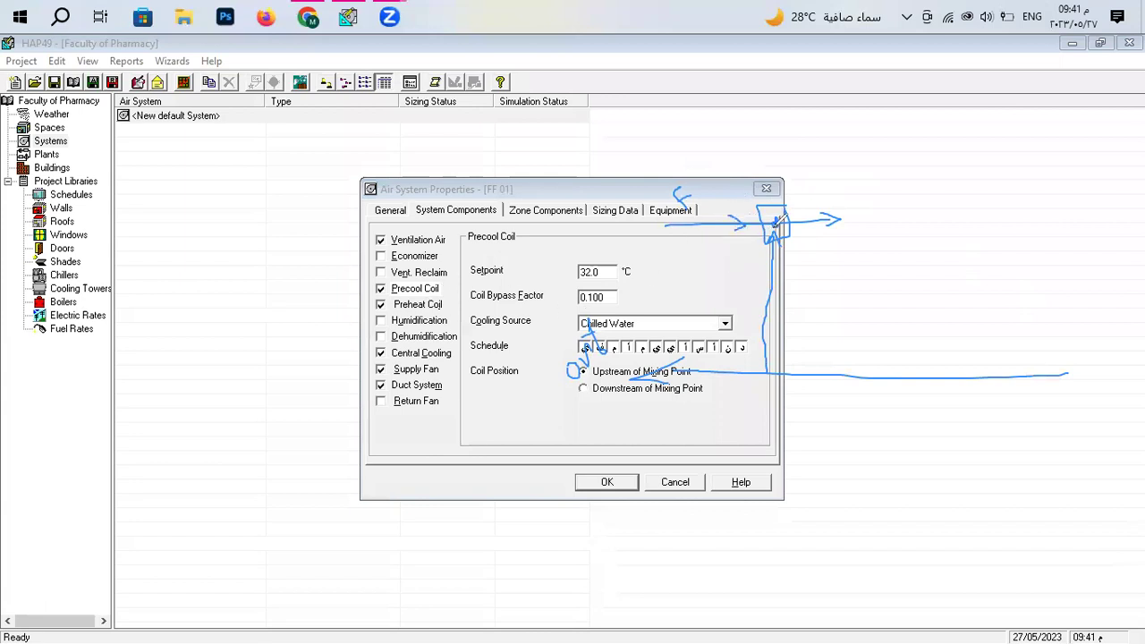
drag(817, 213, 818, 225)
key(e)
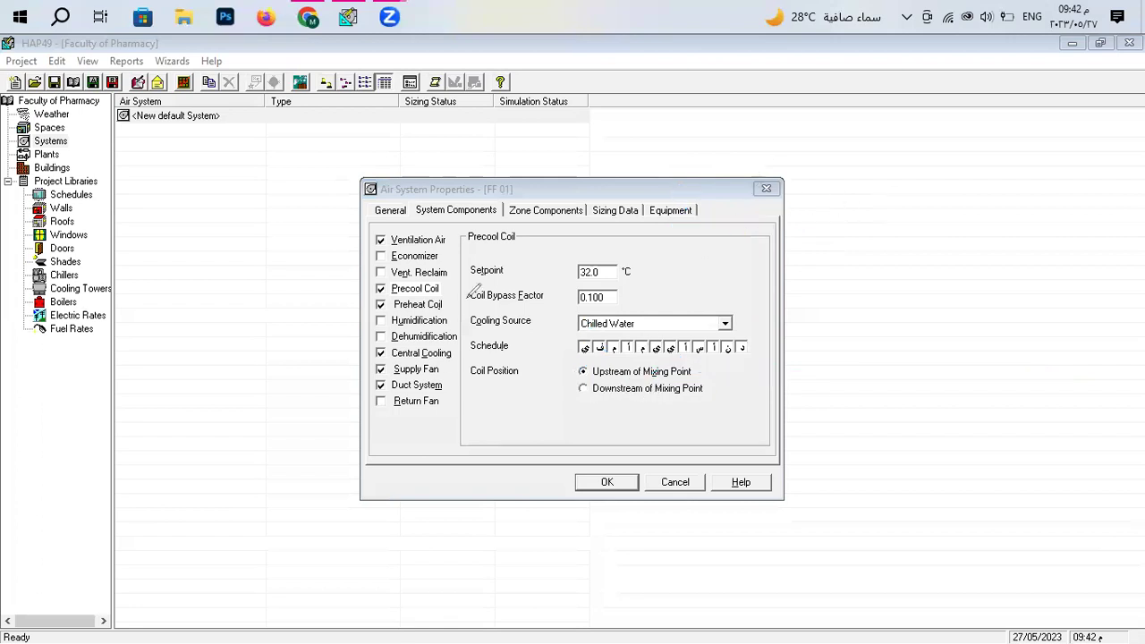
Set the preheat coil's setpoint to 15 °C and recheck the precool and preheat coil settings.
click(414, 307)
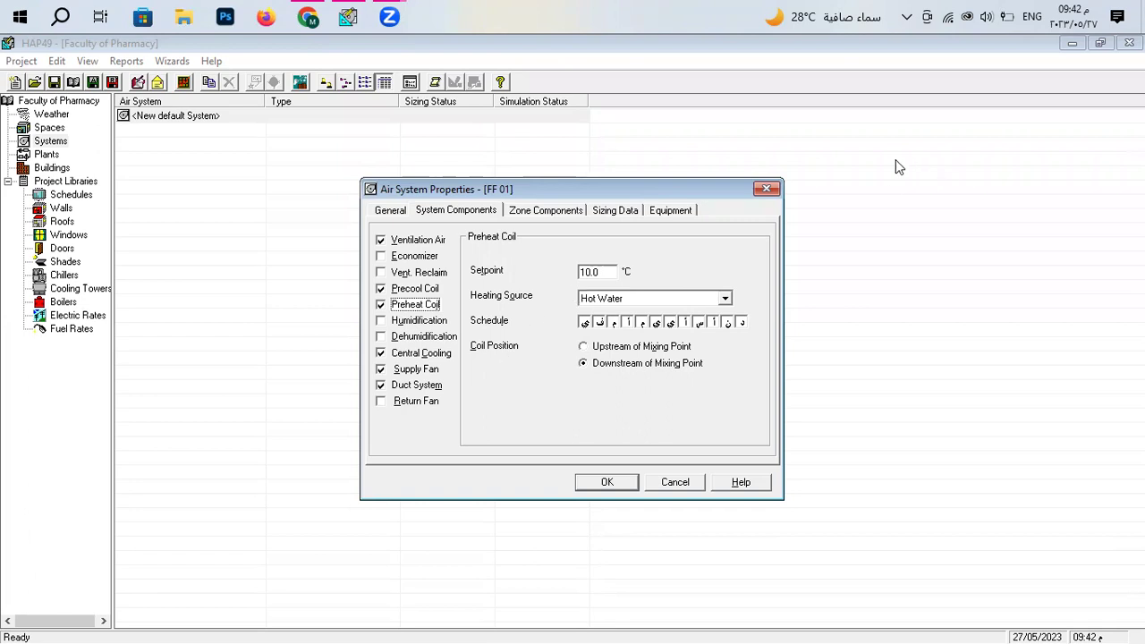
double_click(598, 272)
text(15)
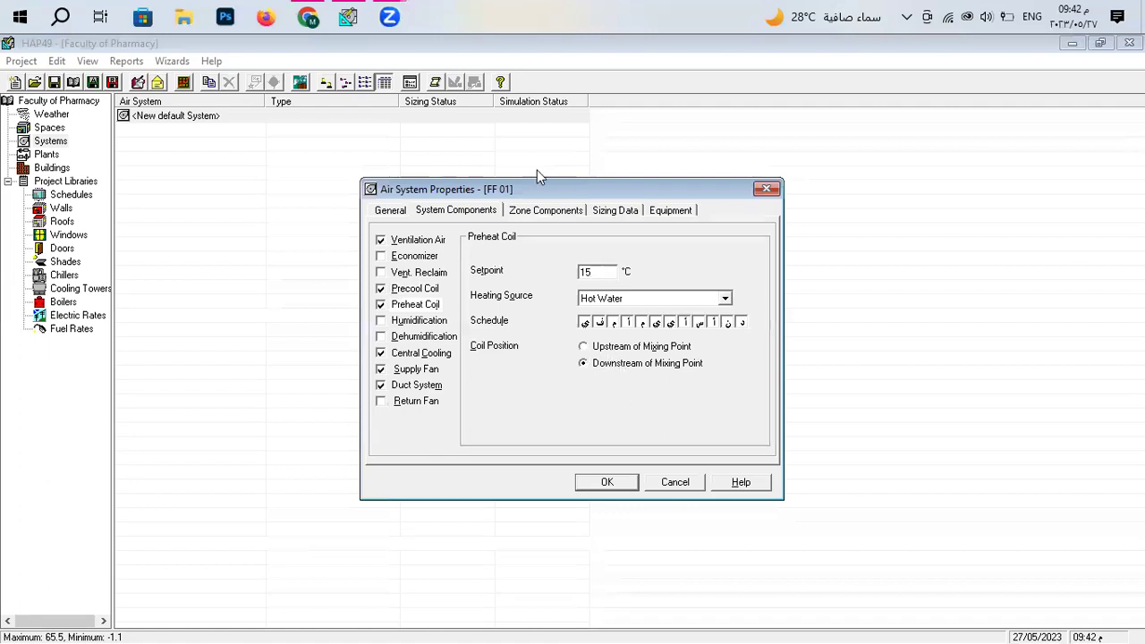
click(416, 290)
click(424, 307)
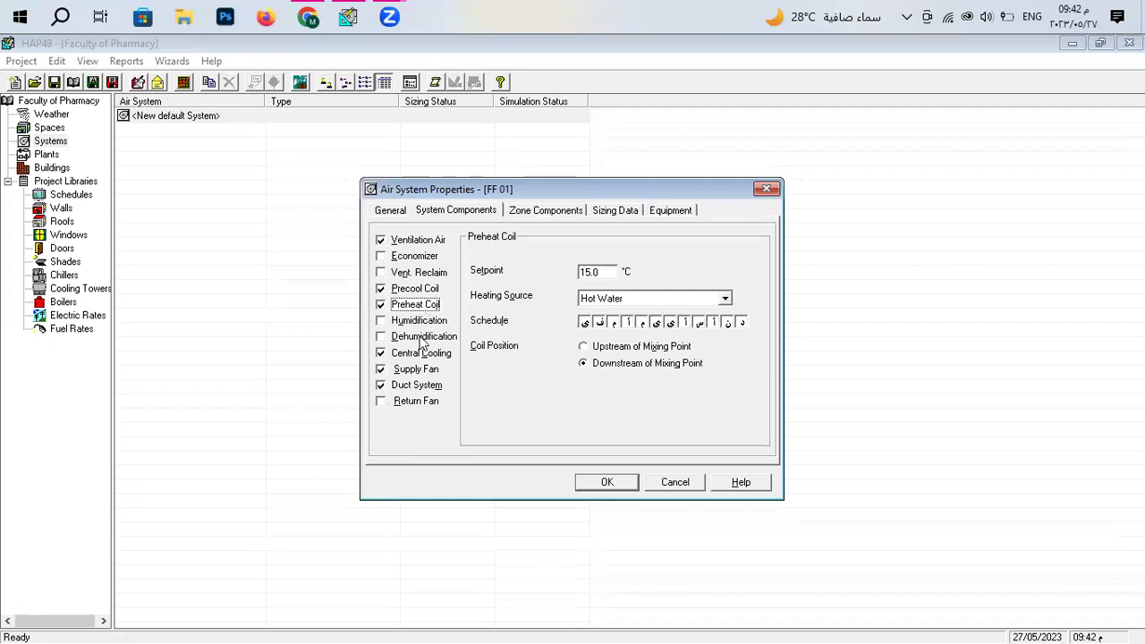
Enable humidification and set the humidifier's minimum RH setpoint to 65 %.
click(420, 322)
click(416, 338)
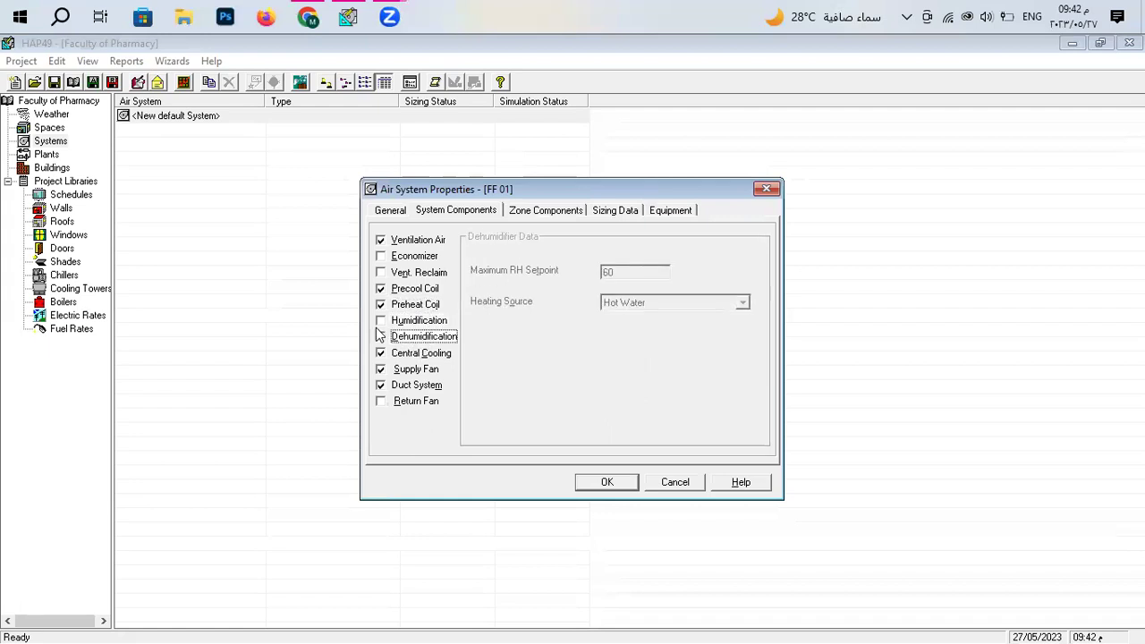
click(381, 321)
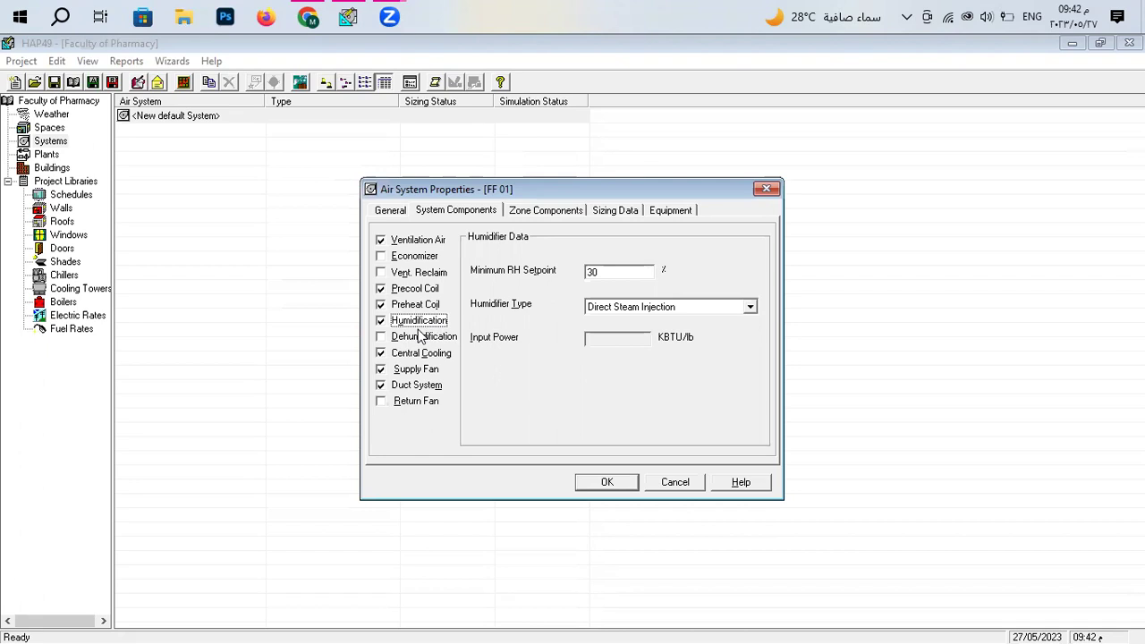
double_click(607, 270)
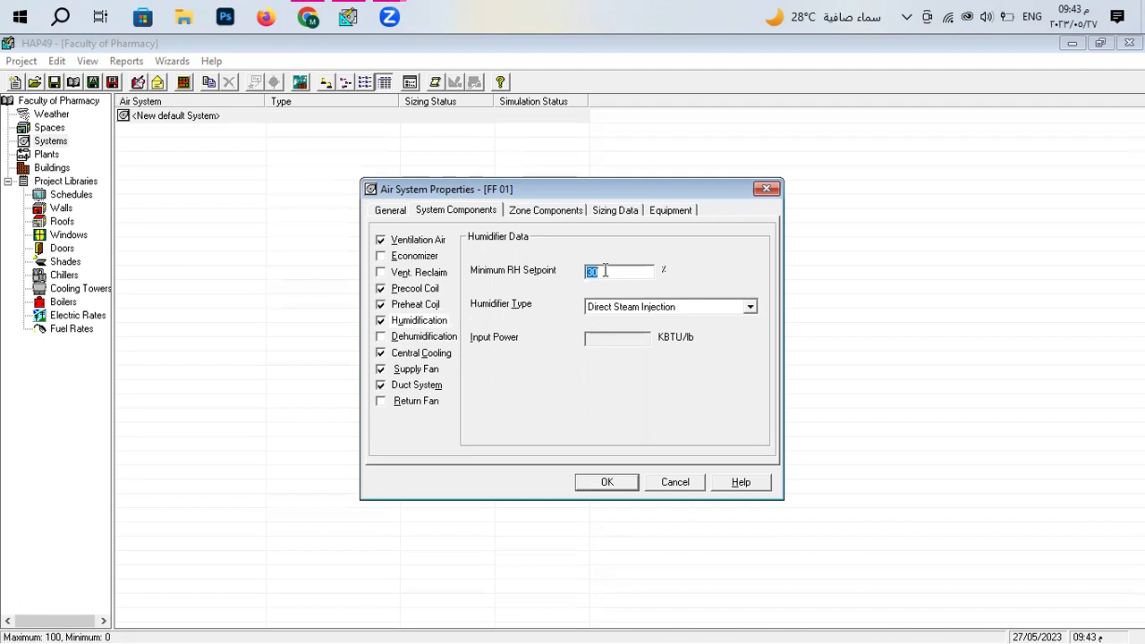
text(65)
Review the available humidifier types, keeping Direct Steam Injection selected.
click(597, 310)
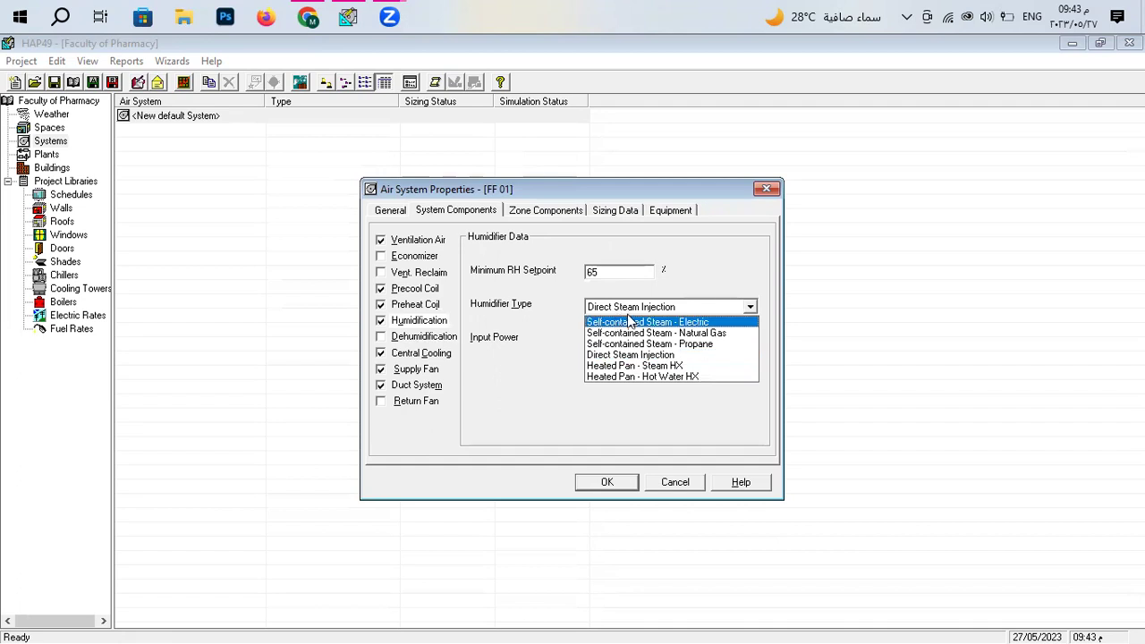
click(508, 309)
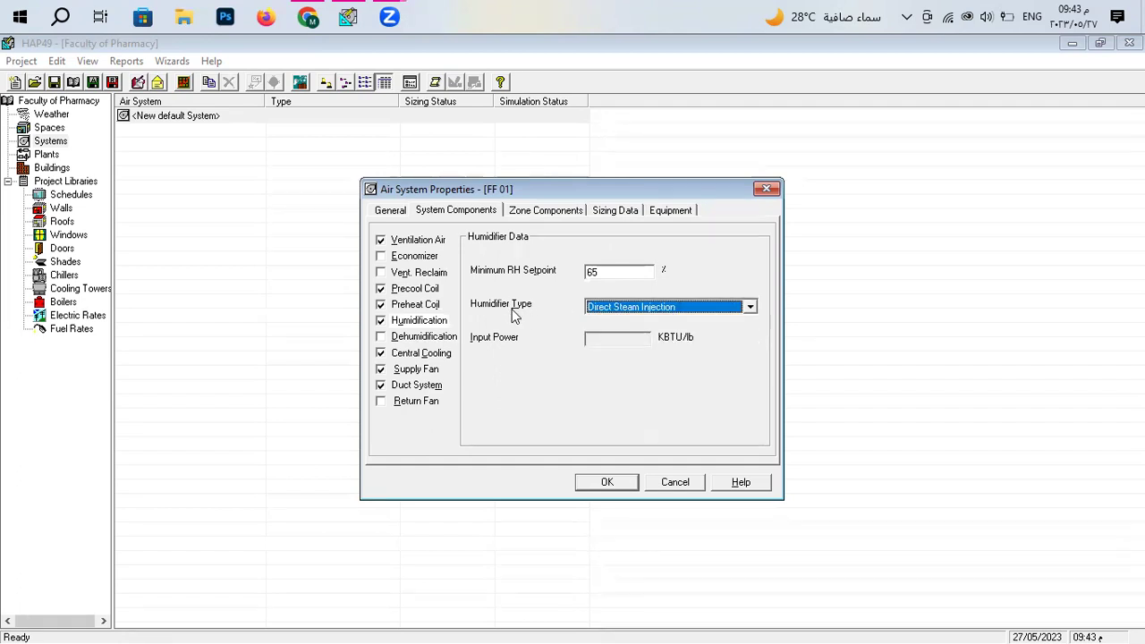
click(591, 313)
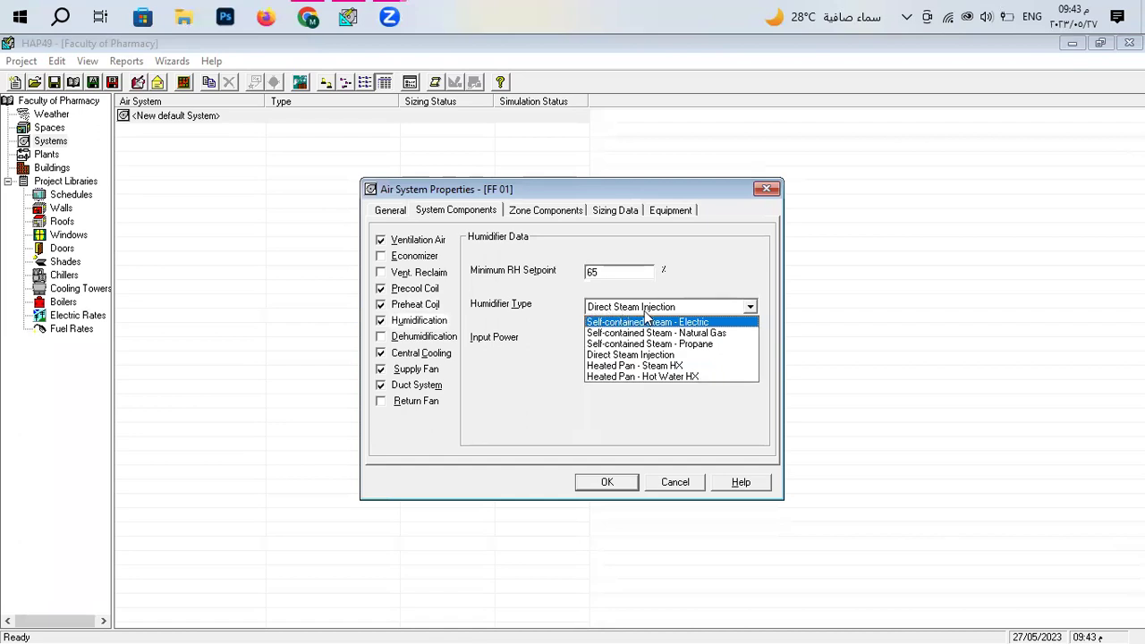
click(528, 330)
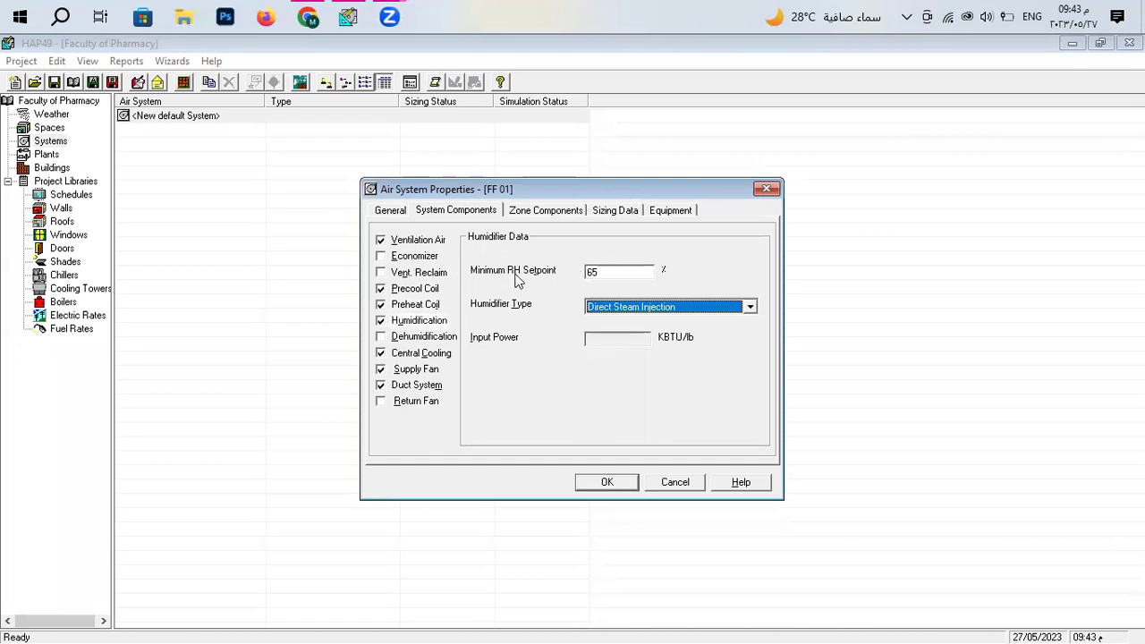
click(414, 322)
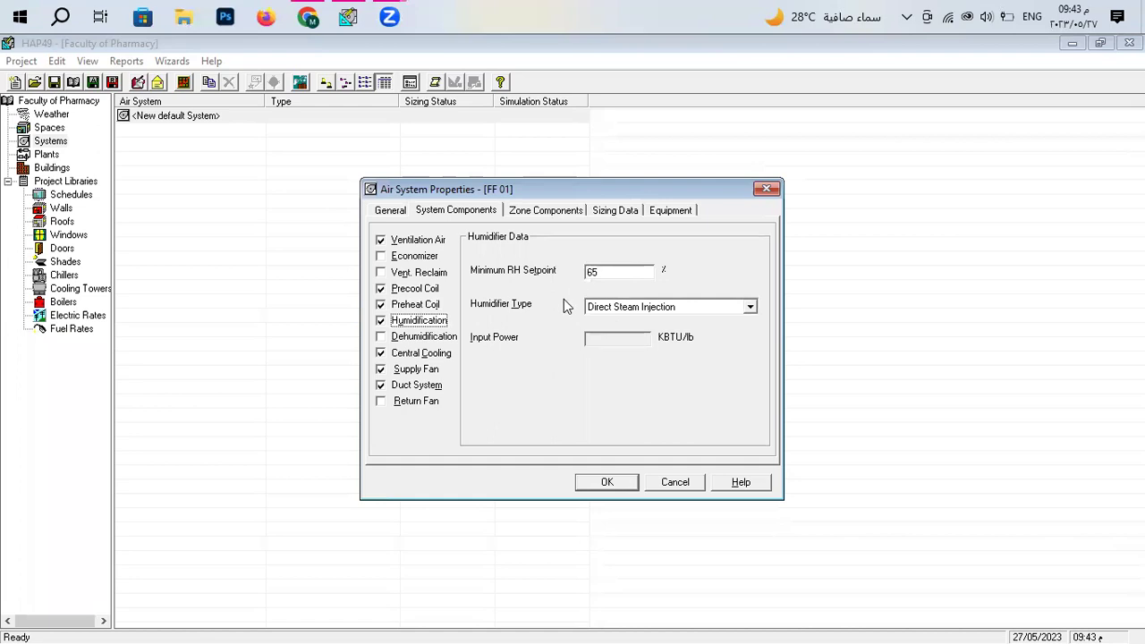
Re-enter the humidifier's minimum RH setpoint and show the dehumidification data.
double_click(594, 273)
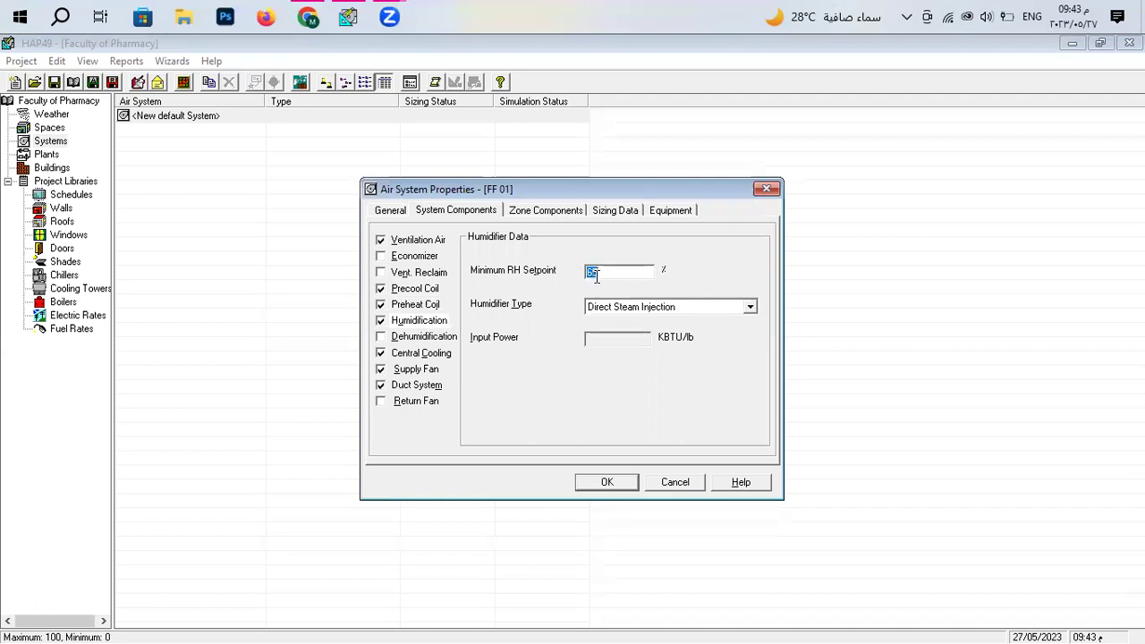
text(30)
drag(607, 271, 519, 275)
text(6)
click(431, 337)
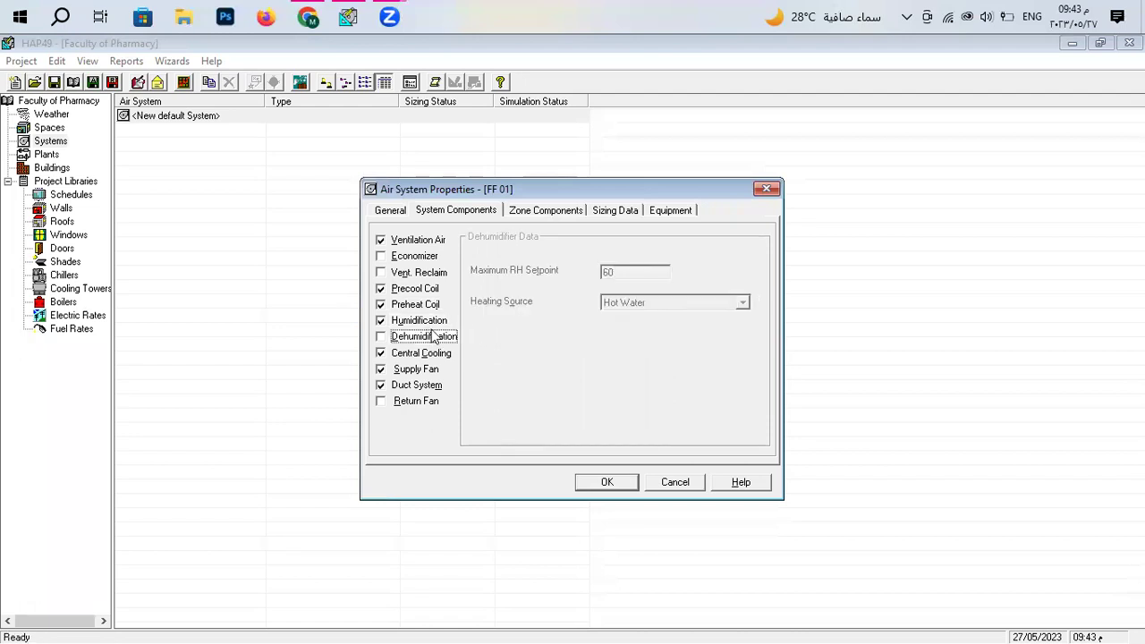
Enable dehumidification and set the dehumidifier's maximum RH setpoint to 60 %.
click(383, 338)
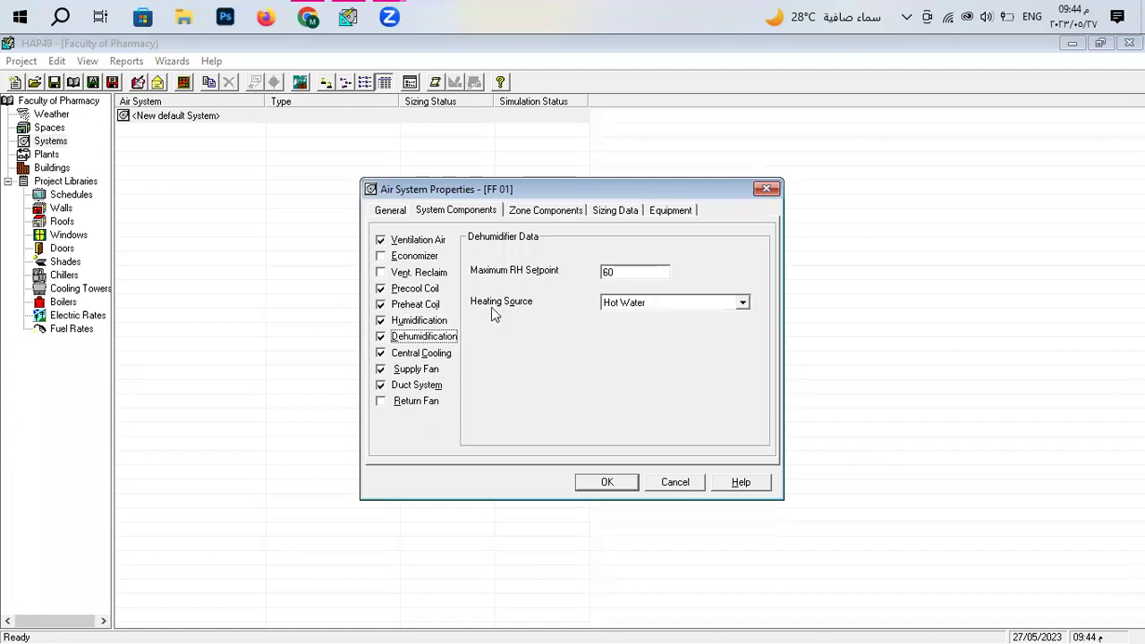
click(601, 272)
mouse_move(601, 273)
mouse_down()
mouse_move(617, 273)
mouse_move(580, 274)
mouse_up()
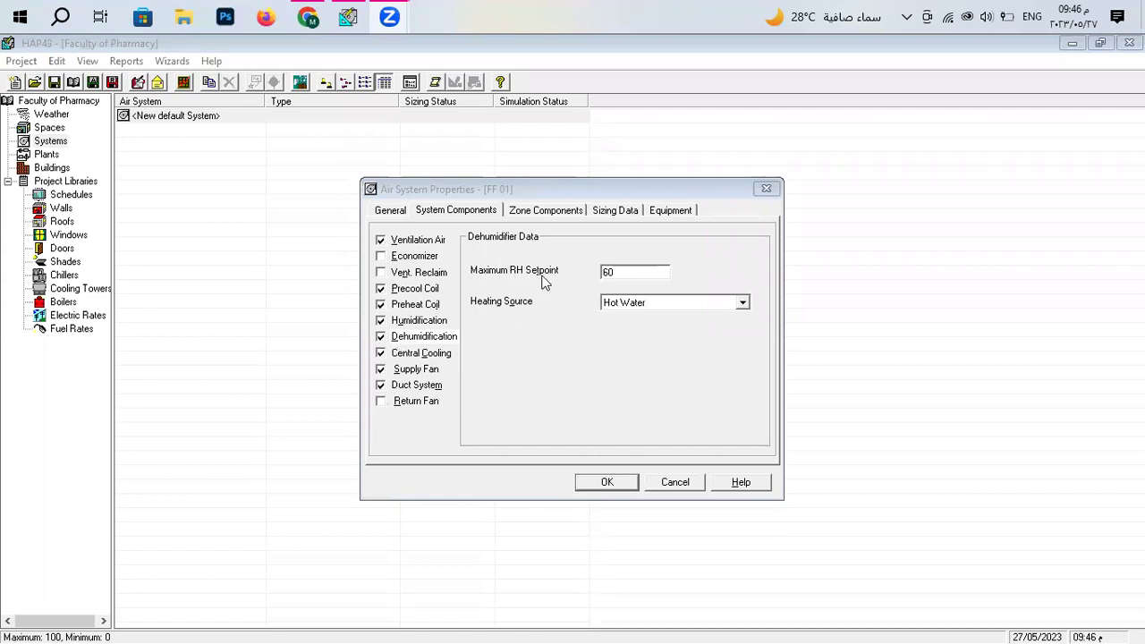
double_click(620, 274)
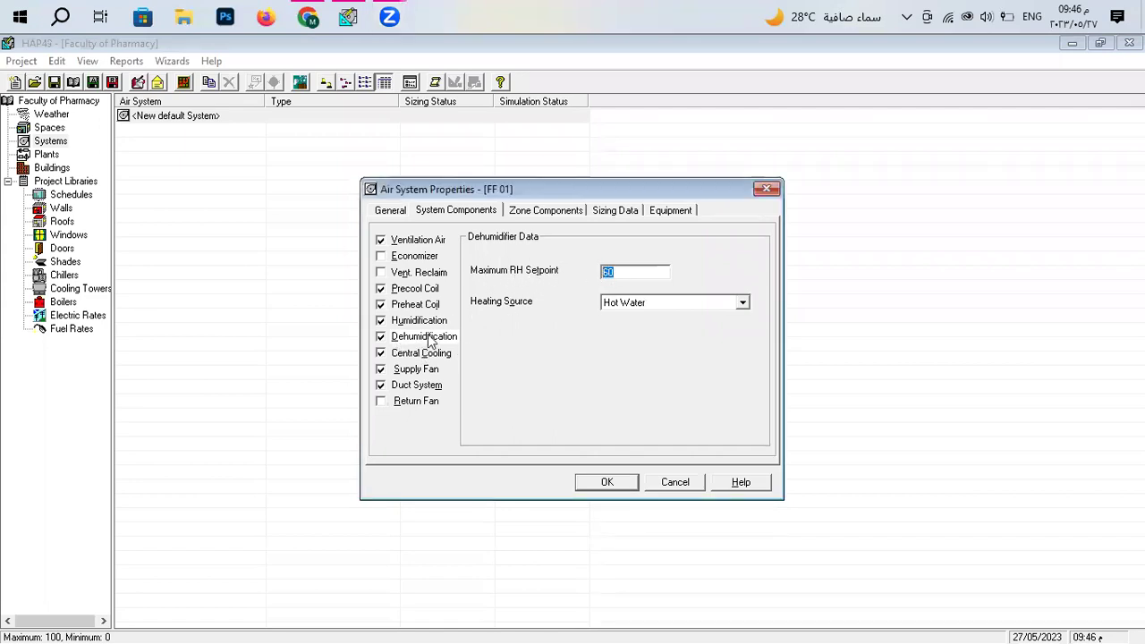
text(60)
Show the central cooling data and try the Supply L/s option before returning to Supply Temp.
click(427, 357)
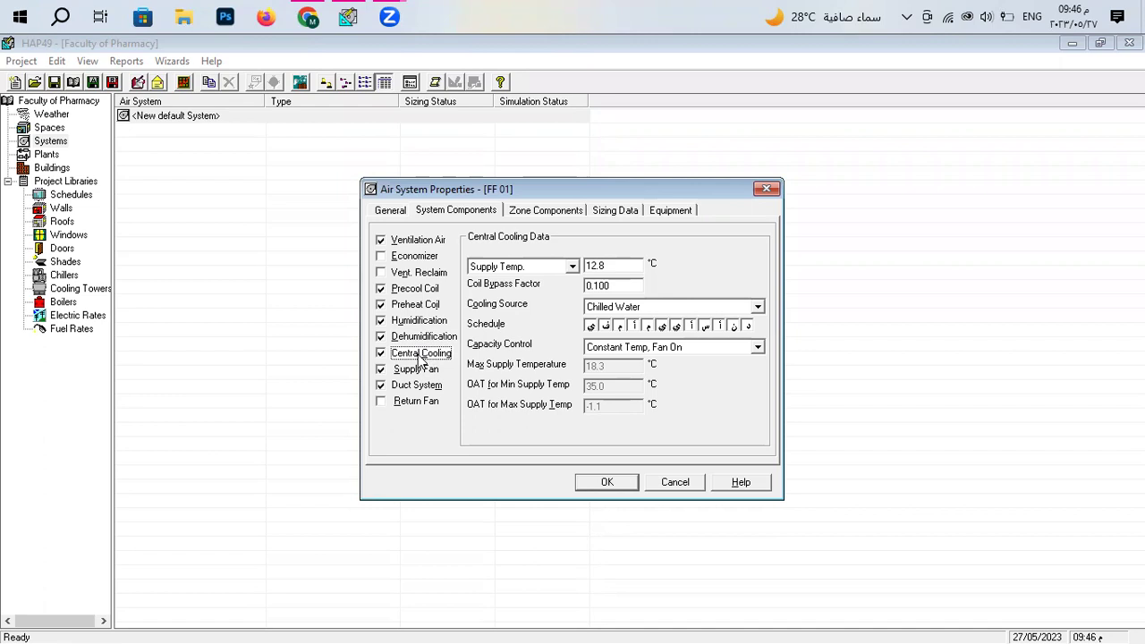
click(570, 269)
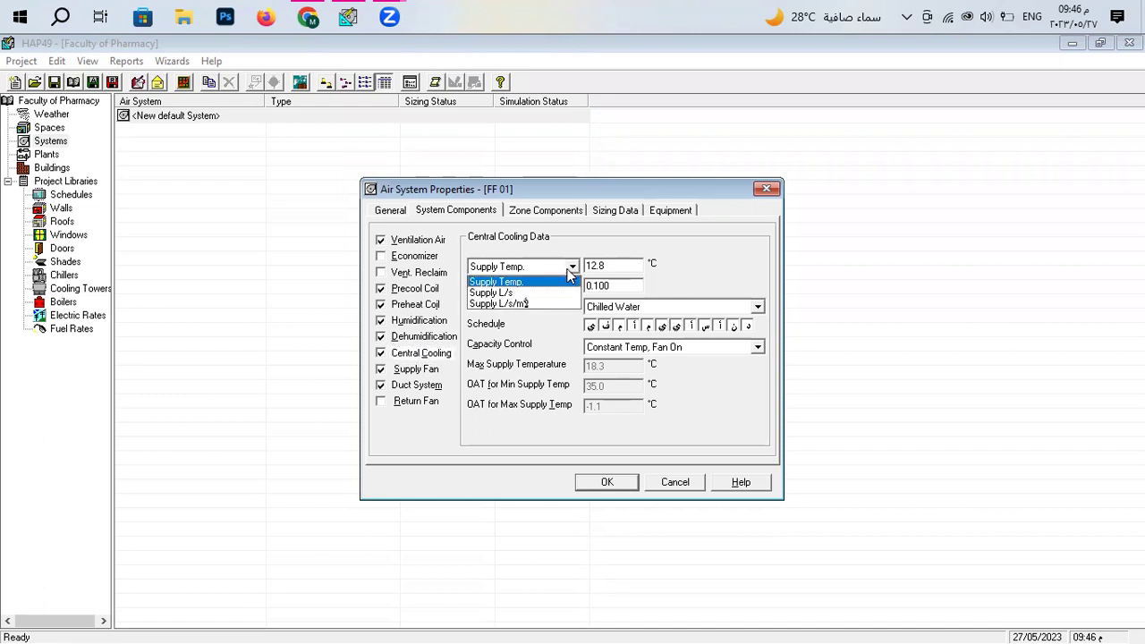
click(524, 294)
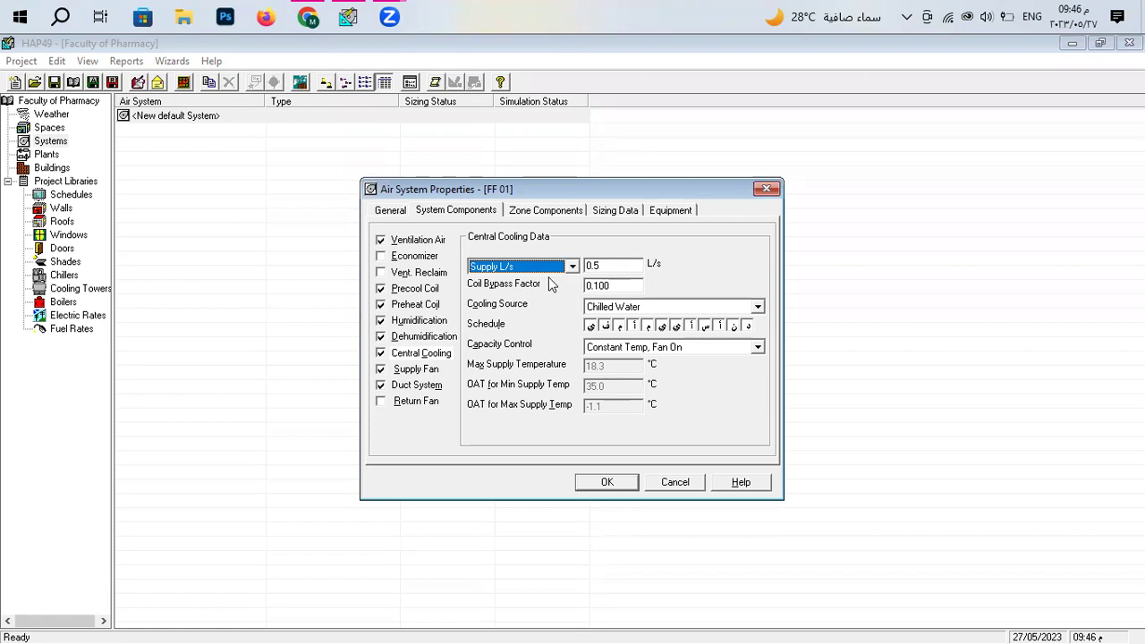
click(617, 267)
click(562, 266)
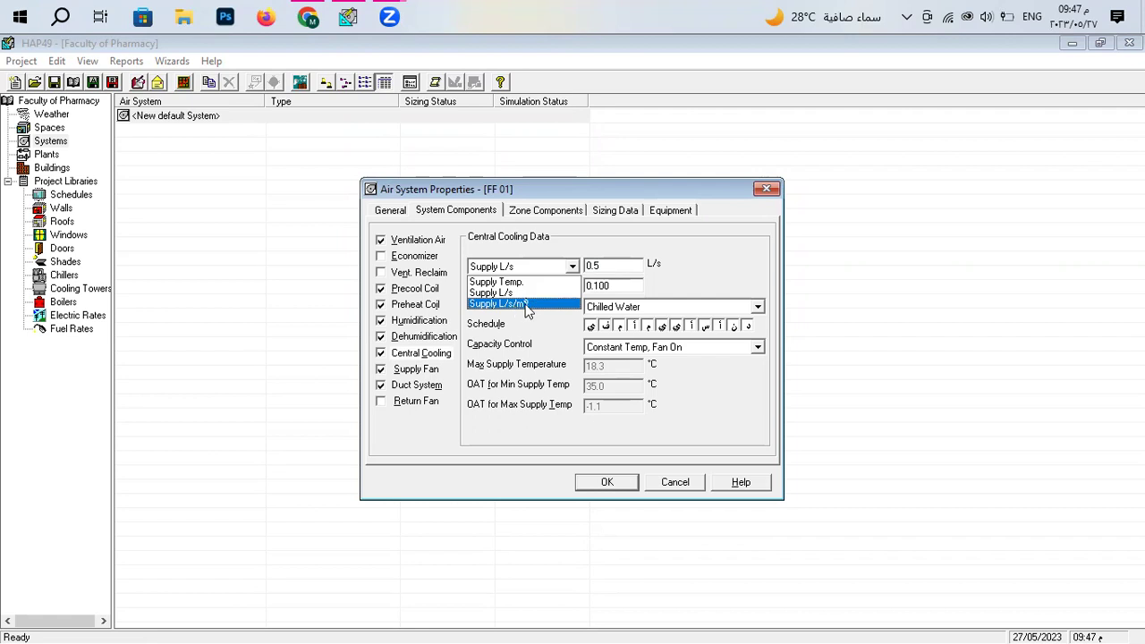
click(521, 283)
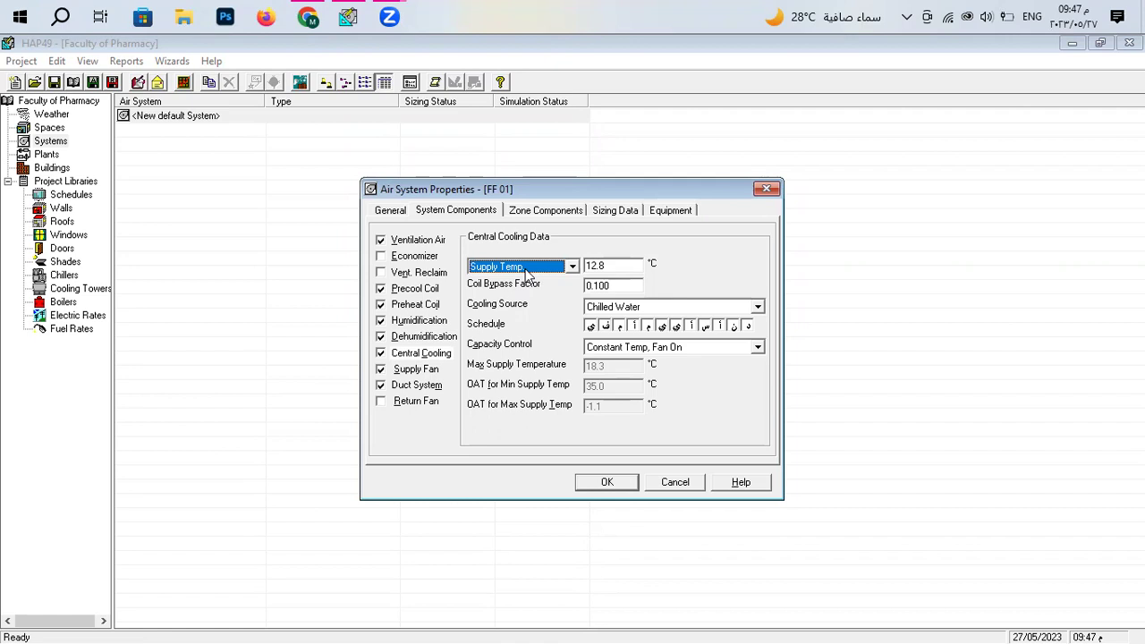
Set the central cooling supply temperature to 12 °C and check the cooling source options, keeping Chilled Water.
click(619, 266)
drag(619, 267, 587, 267)
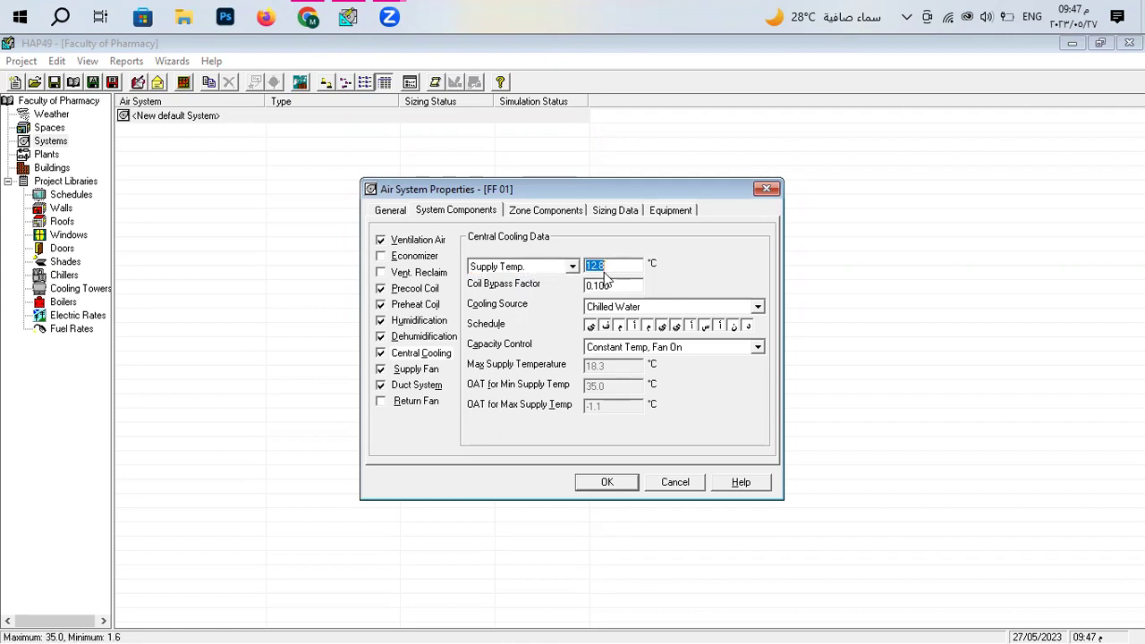
click(597, 265)
drag(605, 265, 586, 277)
text(1)
key(Tab)
click(608, 307)
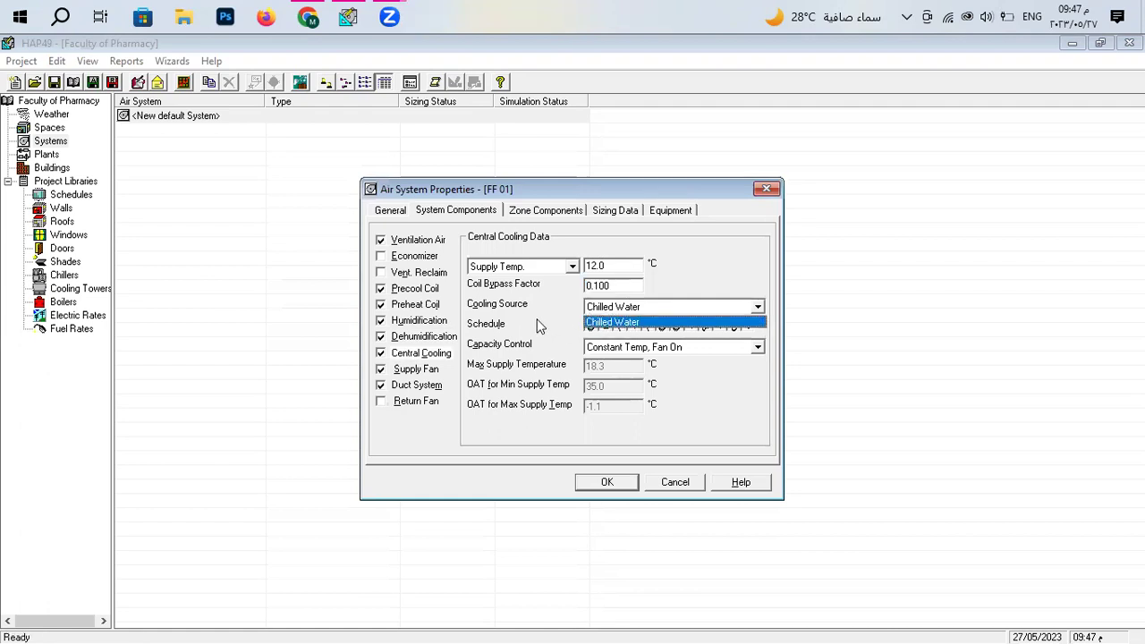
click(359, 209)
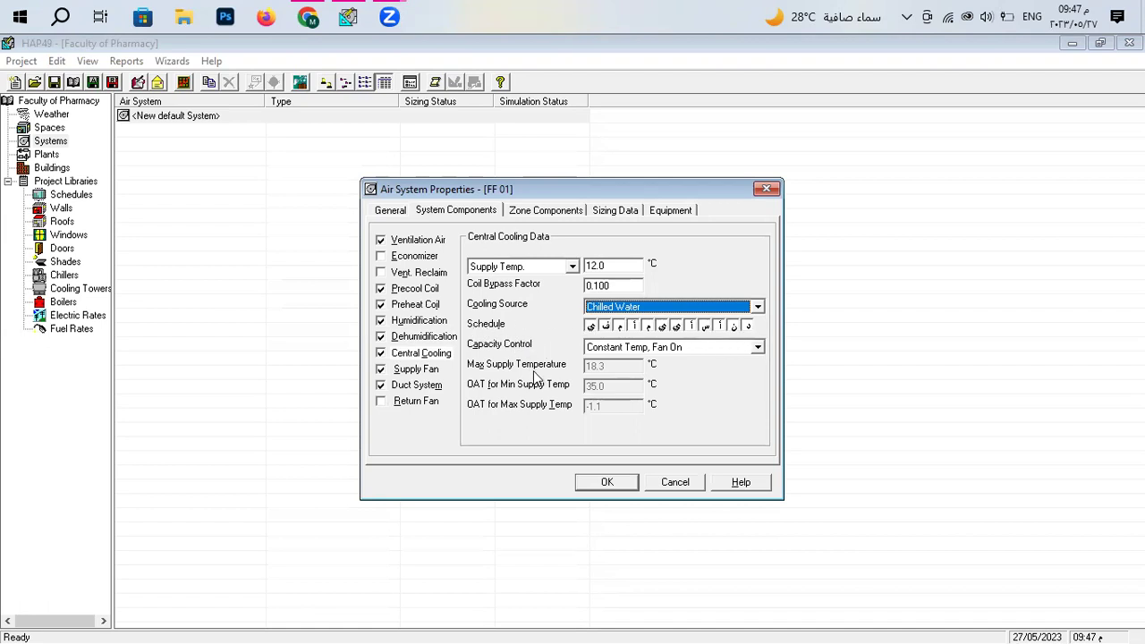
Review the available supply fan types, keeping Forward Curved selected.
click(419, 369)
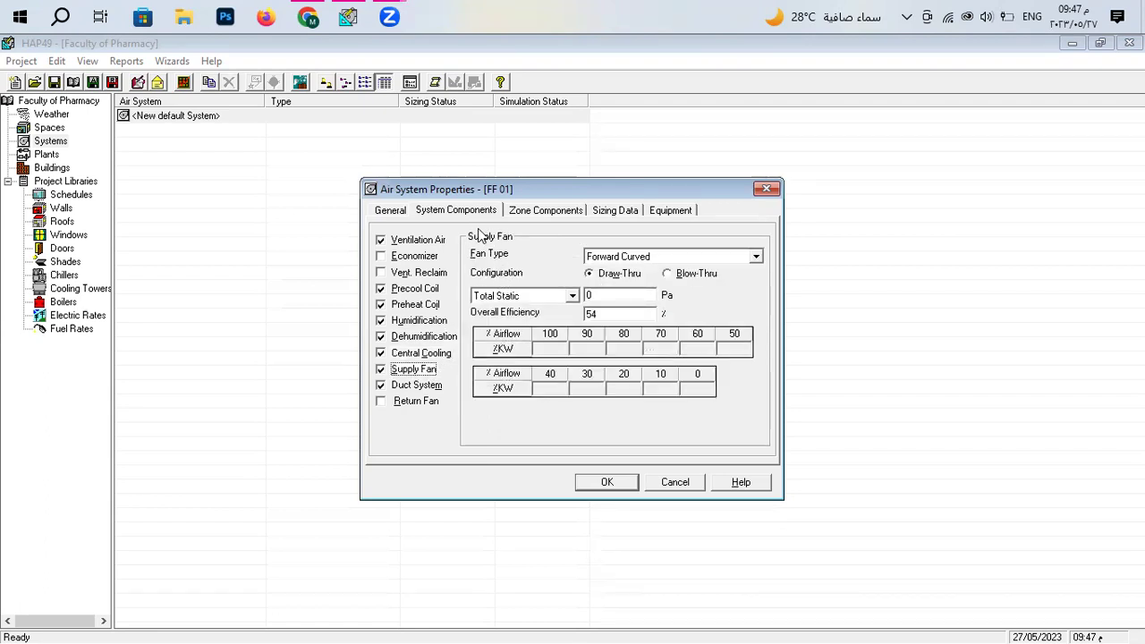
click(608, 256)
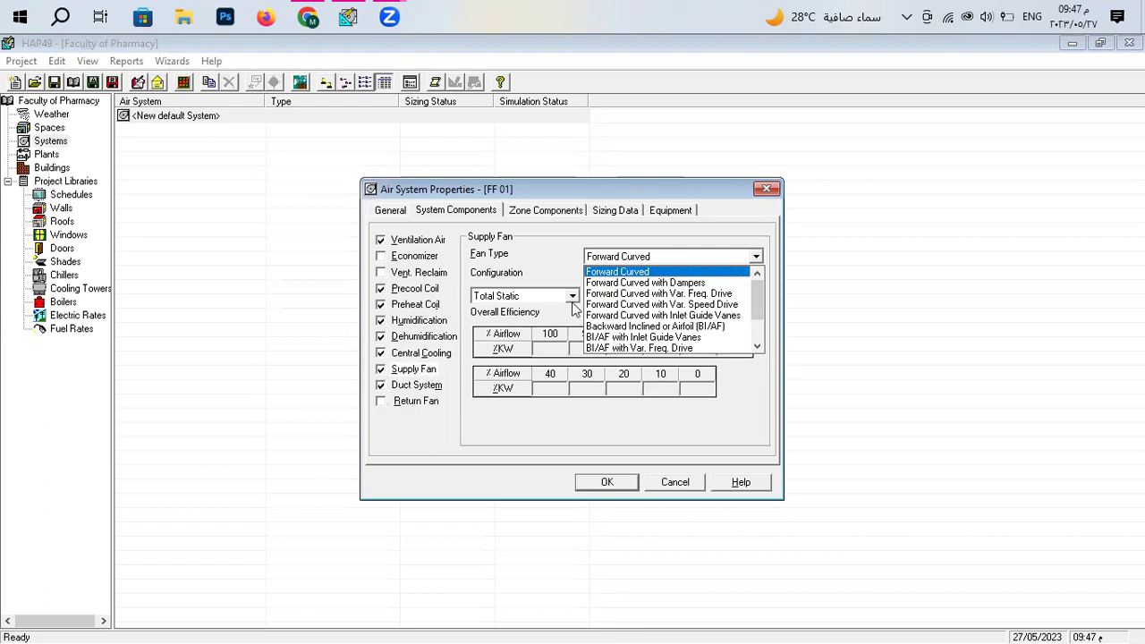
click(534, 257)
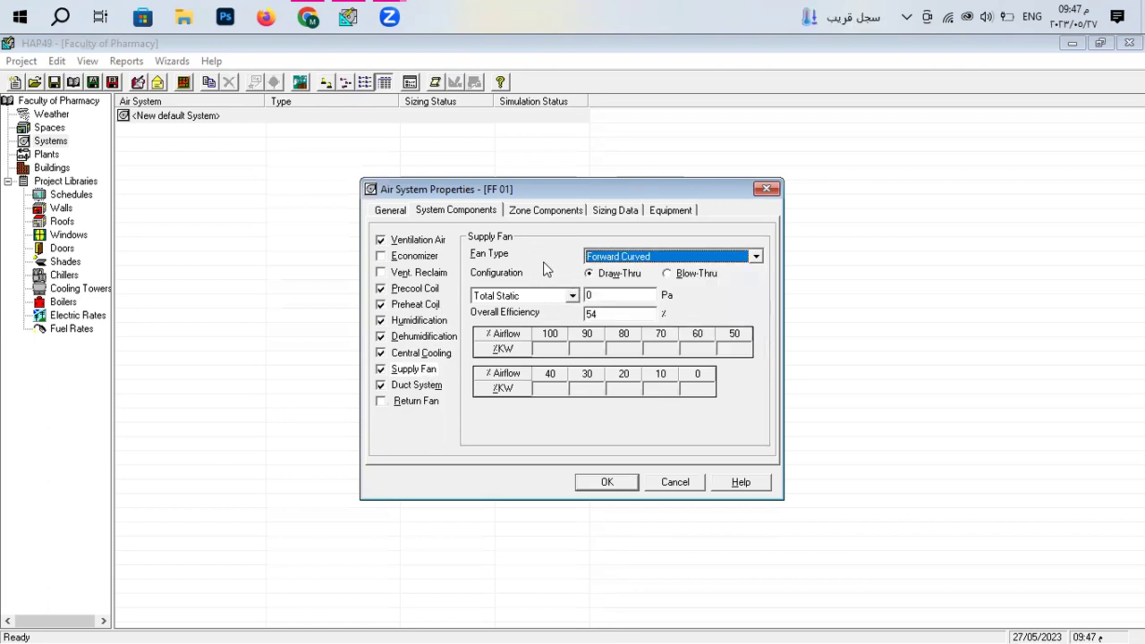
click(623, 260)
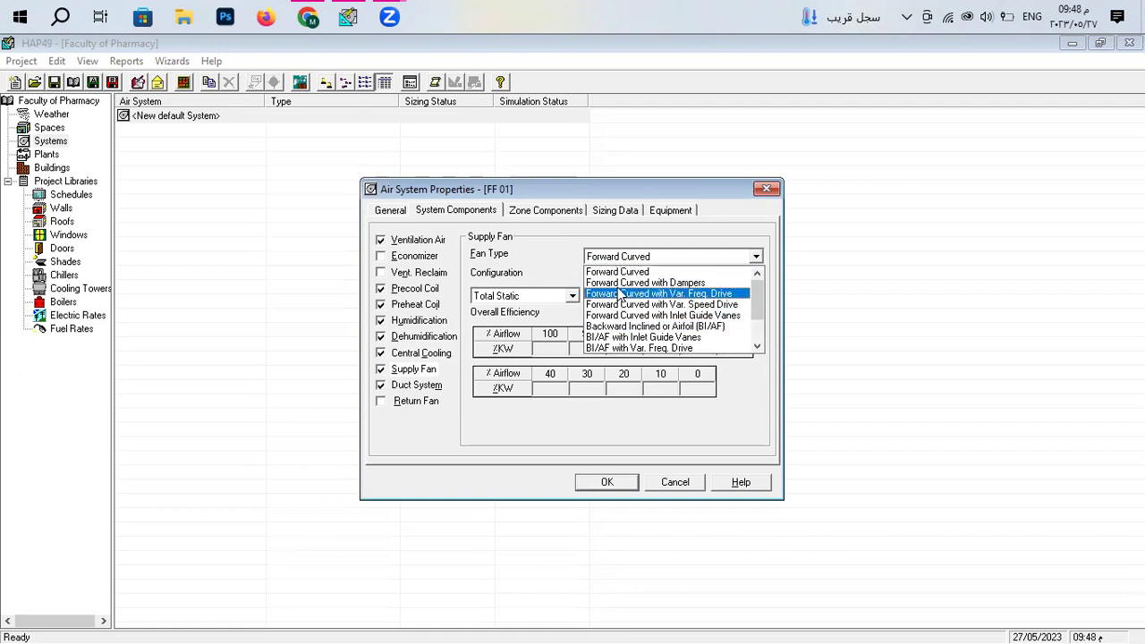
scroll(621, 331, down, 2)
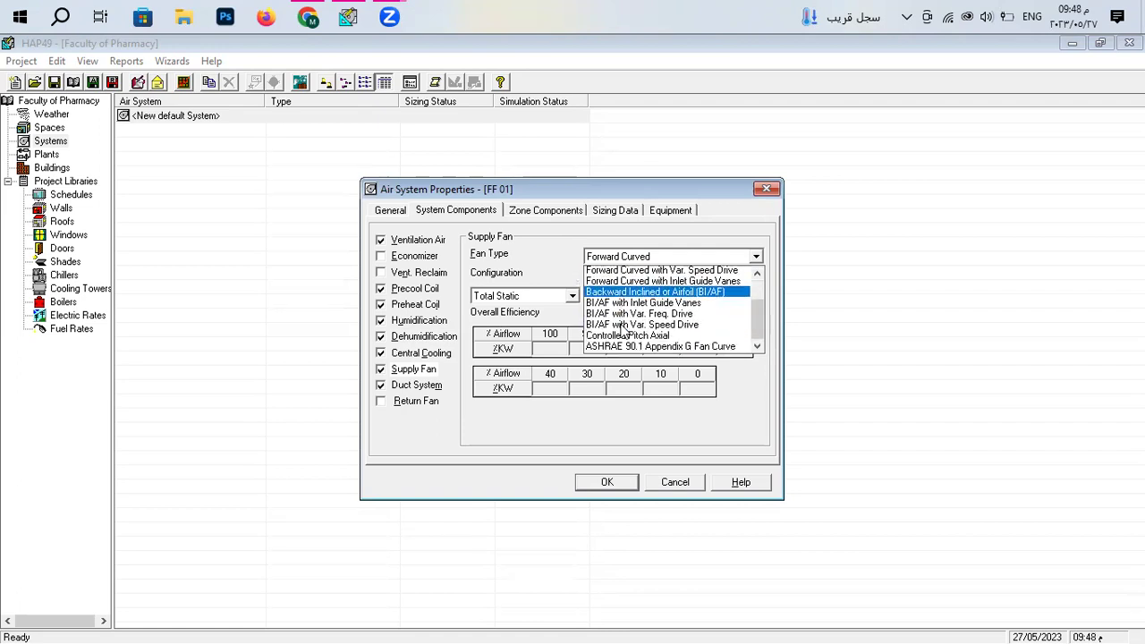
scroll(619, 305, up, 3)
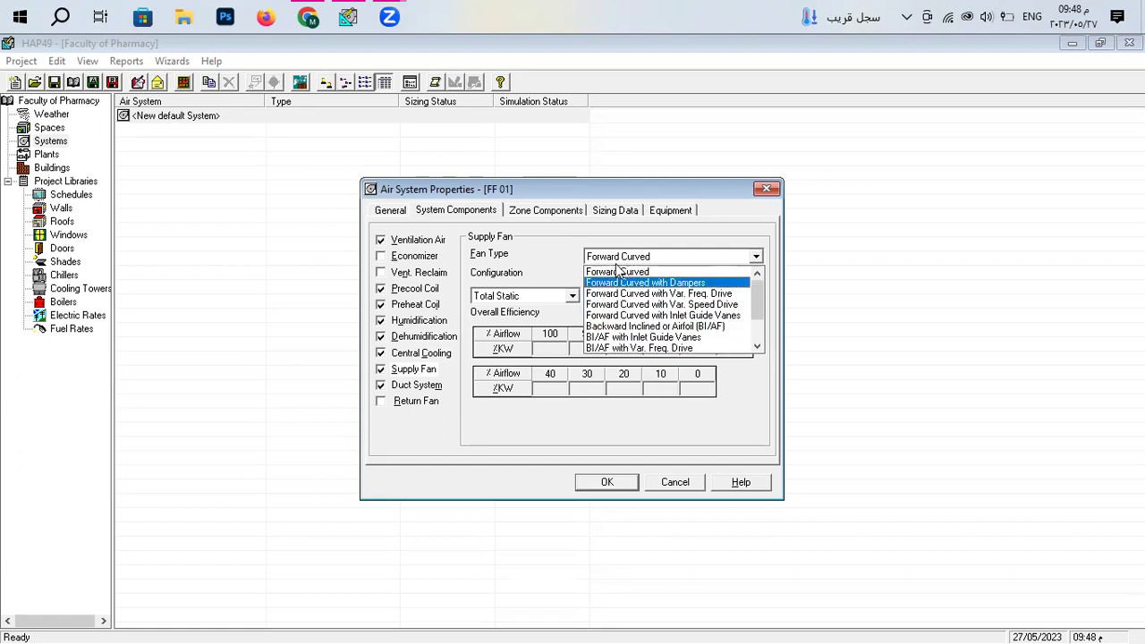
click(565, 264)
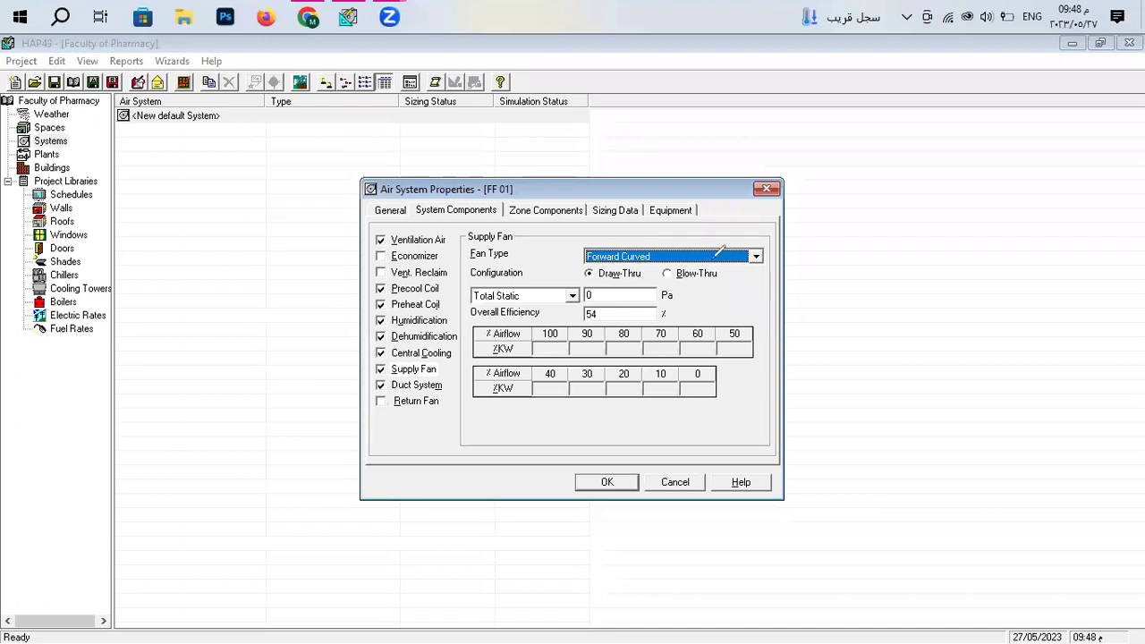
drag(587, 215, 905, 211)
mouse_move(911, 161)
mouse_down()
mouse_move(904, 280)
mouse_move(935, 246)
mouse_move(910, 161)
mouse_up()
mouse_move(729, 164)
mouse_down()
mouse_move(693, 184)
mouse_move(711, 283)
mouse_move(750, 186)
mouse_move(736, 170)
mouse_move(724, 192)
mouse_up()
drag(738, 239, 740, 254)
drag(907, 134, 909, 140)
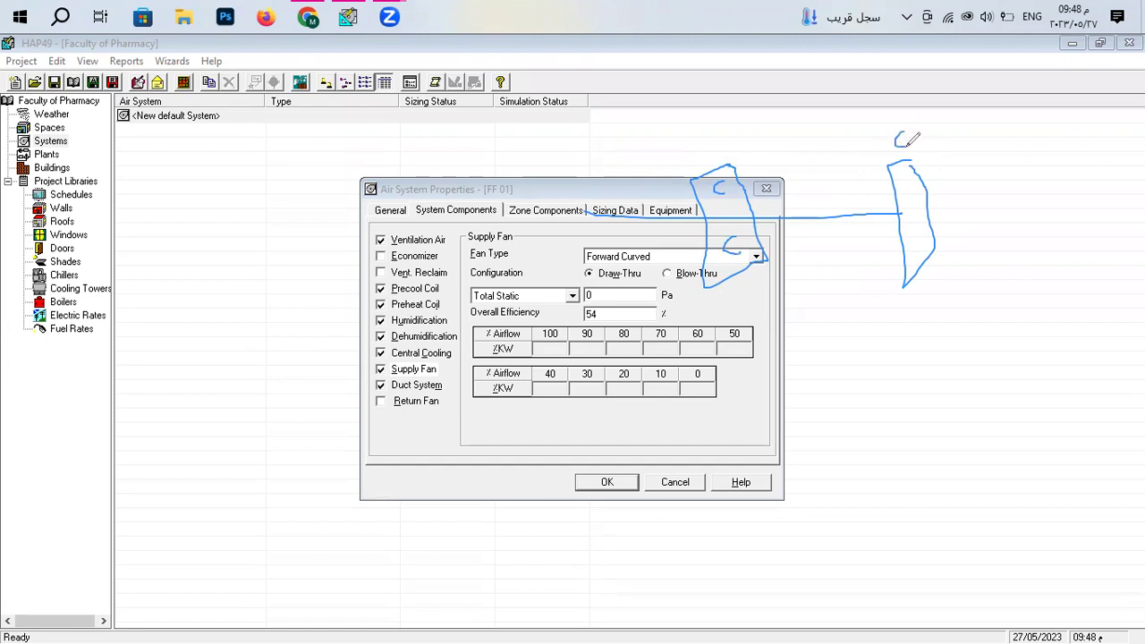
mouse_move(921, 218)
mouse_down()
mouse_move(922, 234)
mouse_move(992, 205)
mouse_move(1011, 357)
mouse_move(1037, 358)
mouse_move(965, 435)
mouse_move(1082, 448)
mouse_move(1043, 345)
mouse_up()
mouse_move(973, 407)
mouse_down()
mouse_move(568, 392)
mouse_move(593, 365)
mouse_move(572, 400)
mouse_up()
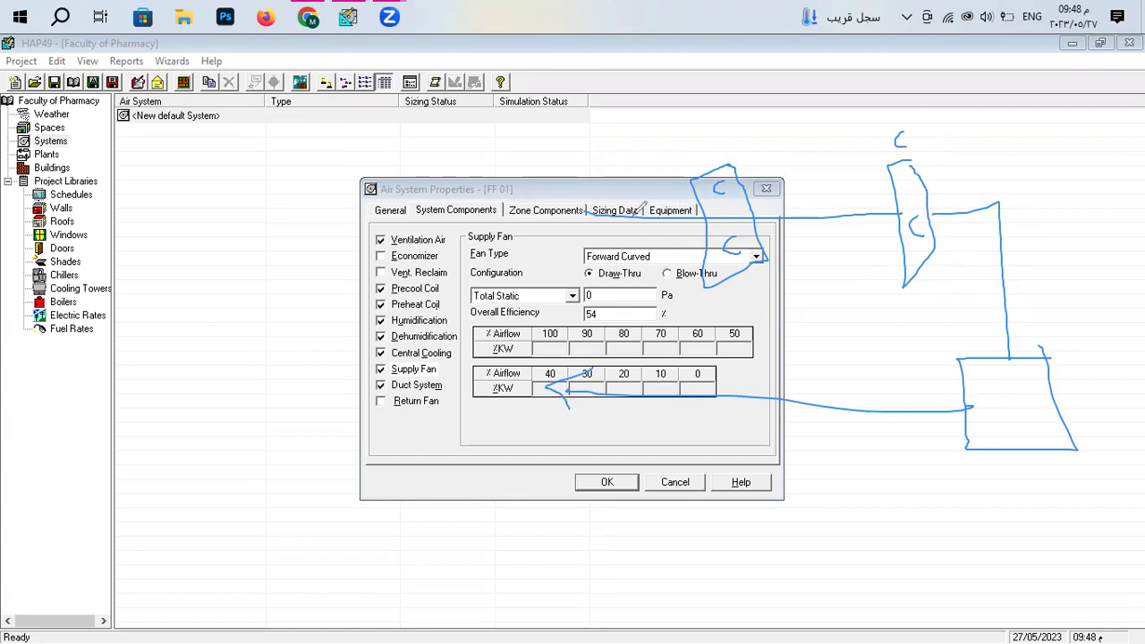
drag(633, 211, 640, 381)
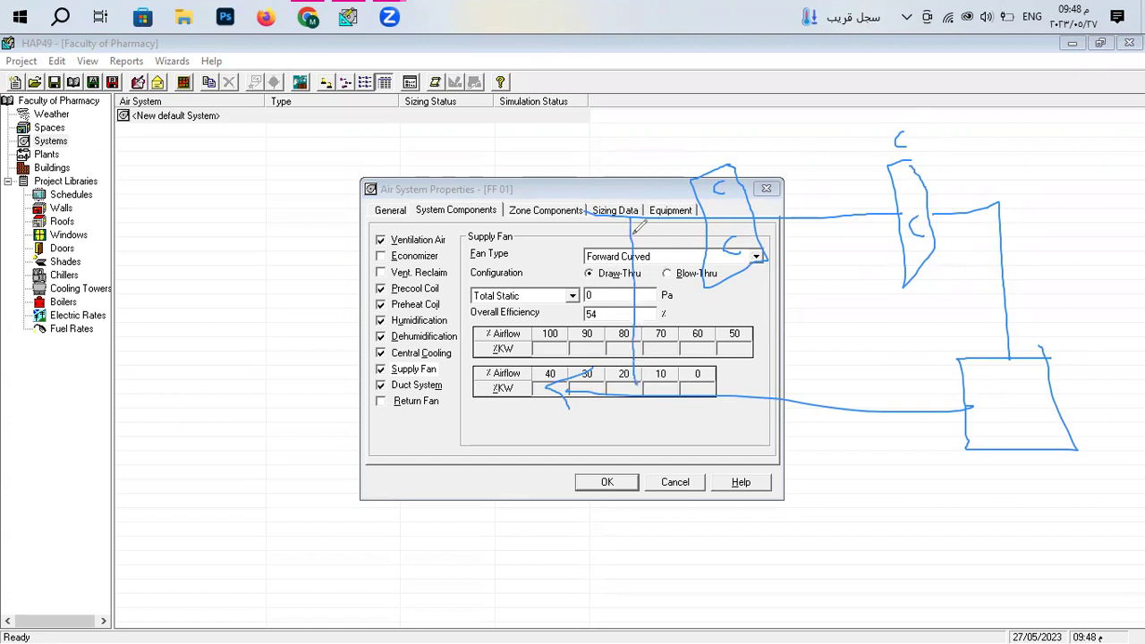
drag(647, 207, 630, 222)
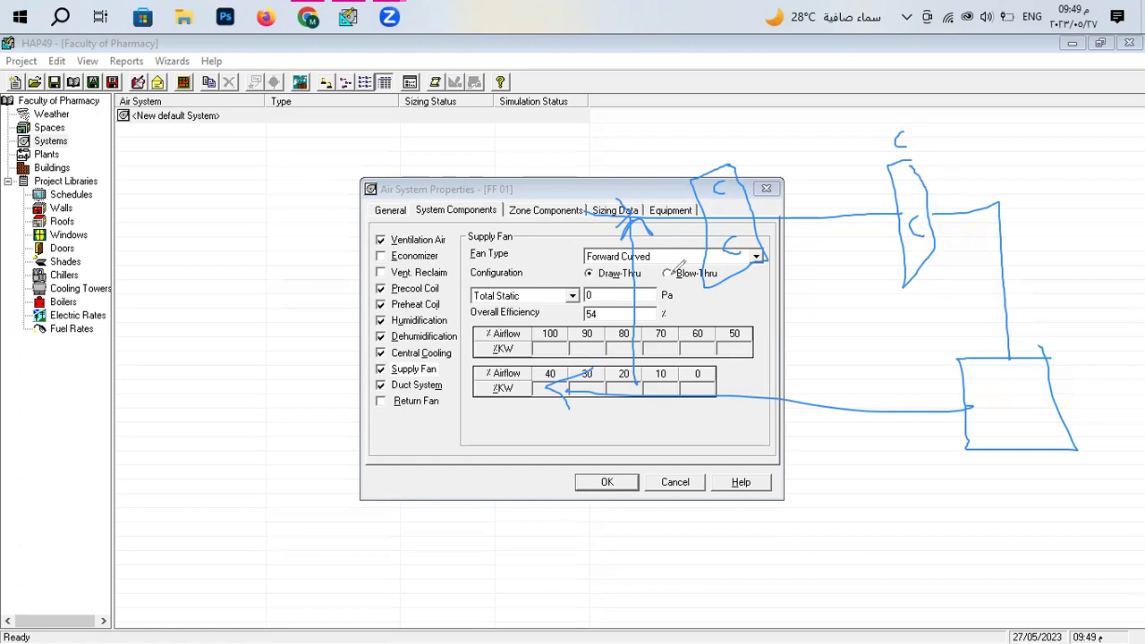
mouse_move(839, 202)
mouse_down()
mouse_move(812, 206)
mouse_move(827, 246)
mouse_up()
mouse_move(833, 188)
mouse_down()
mouse_move(863, 239)
mouse_move(817, 298)
mouse_up()
drag(960, 184, 987, 254)
drag(975, 167, 1009, 231)
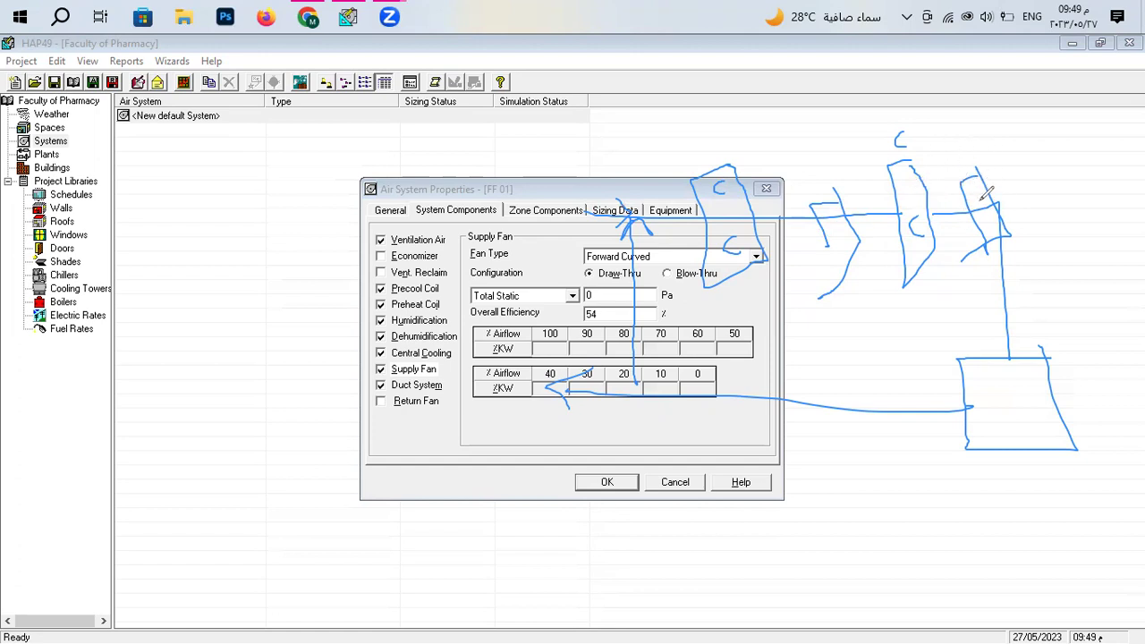
drag(984, 395, 1029, 447)
drag(1009, 410, 989, 413)
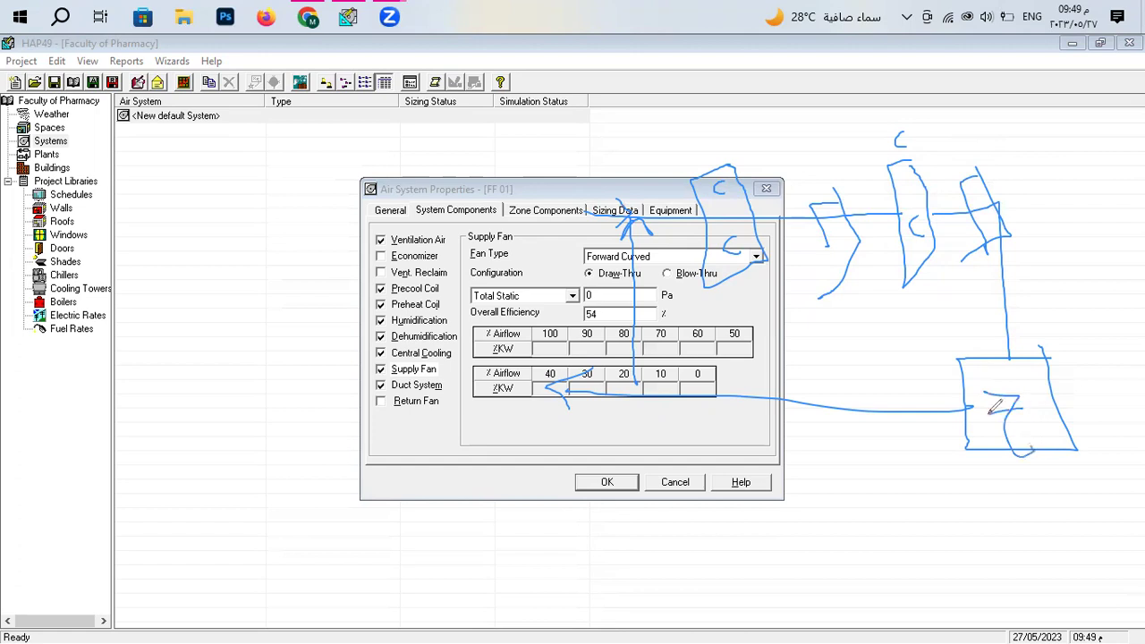
key(e)
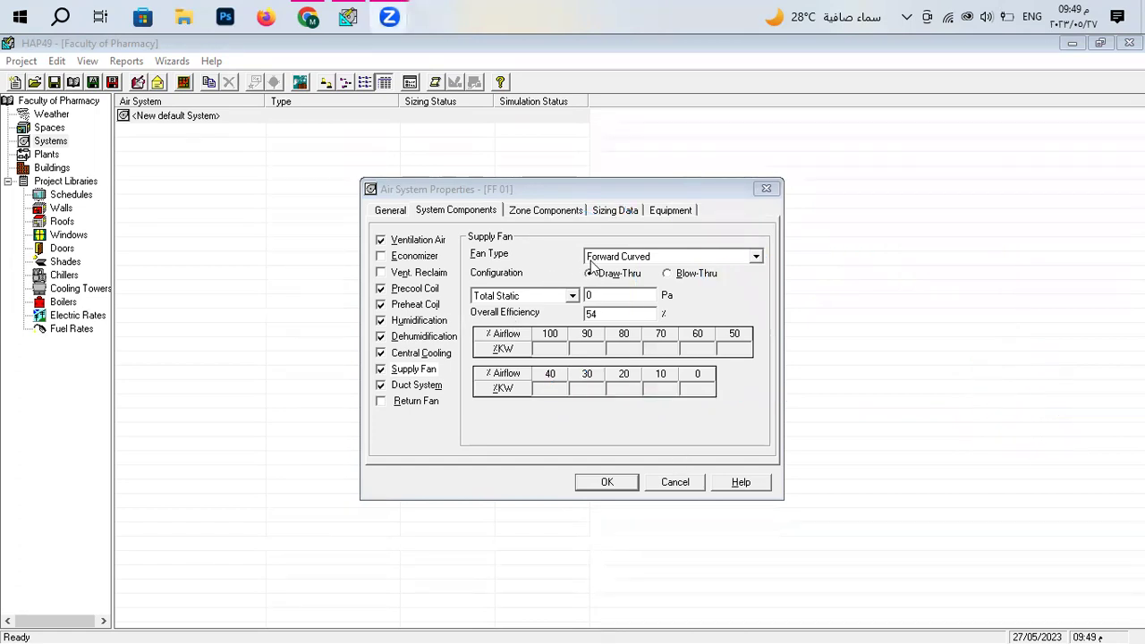
Try Motor kW as the supply fan's power input basis, return to Total Static and check the overall efficiency.
click(528, 298)
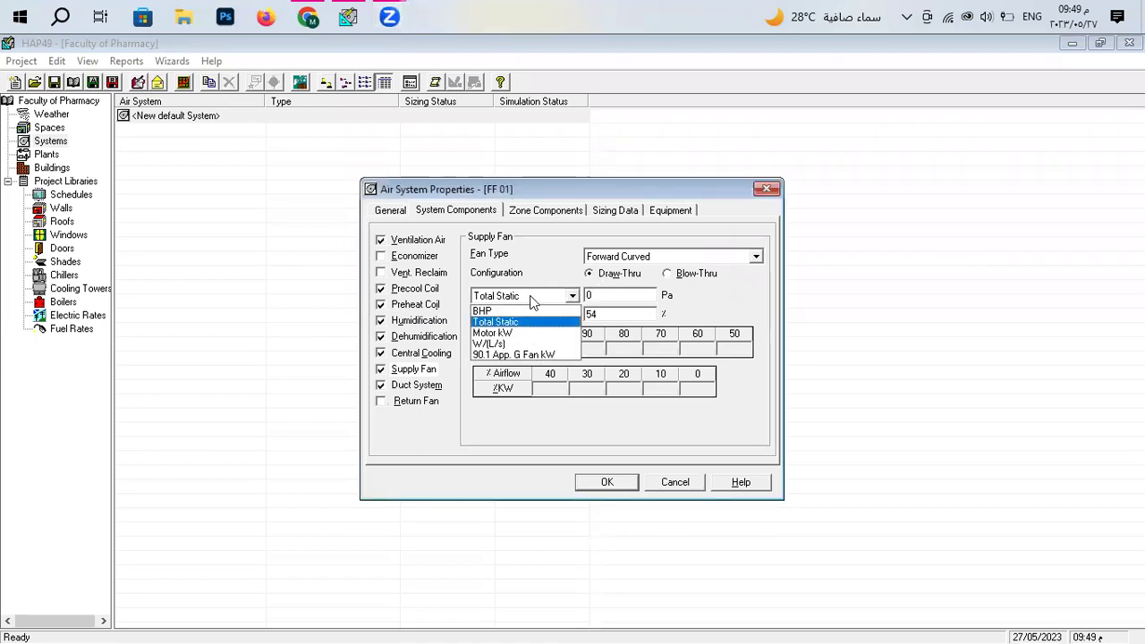
click(528, 306)
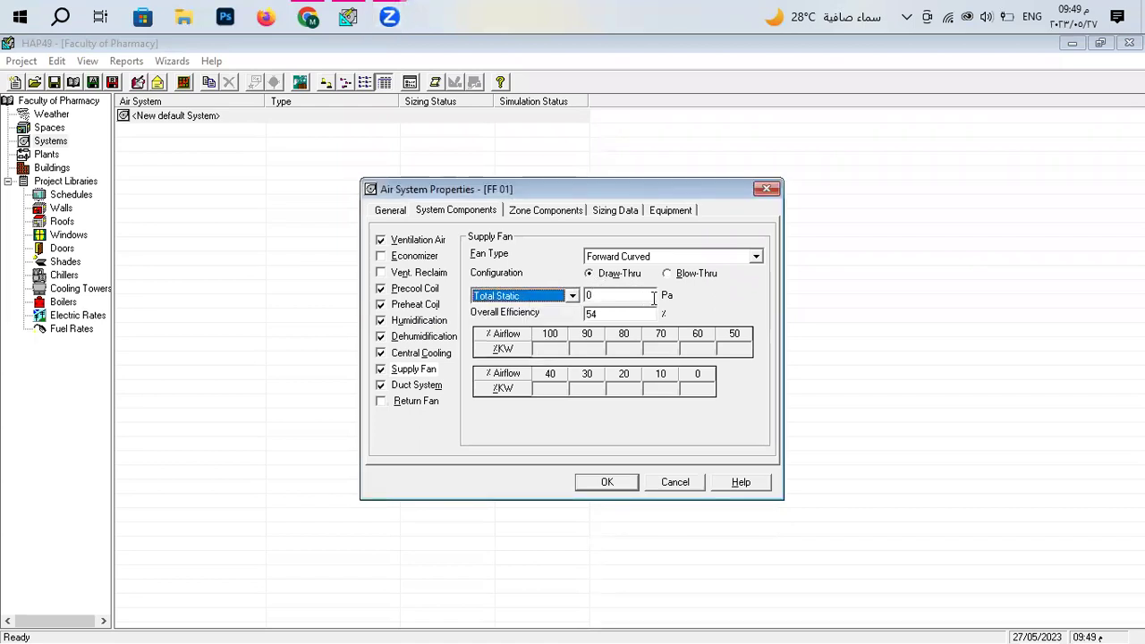
click(569, 299)
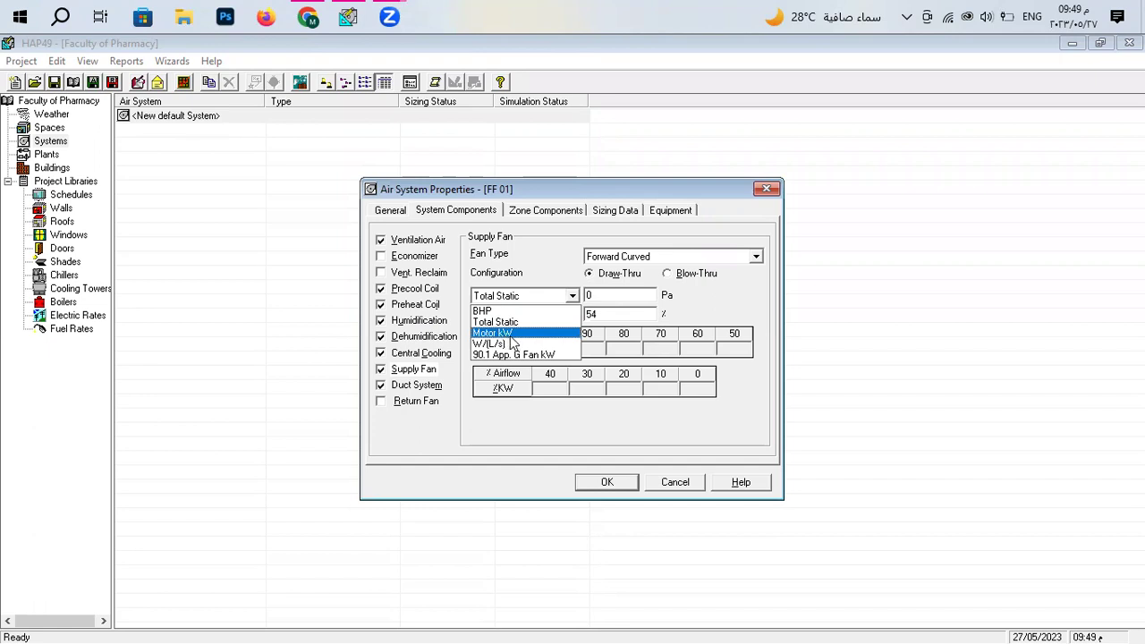
click(517, 335)
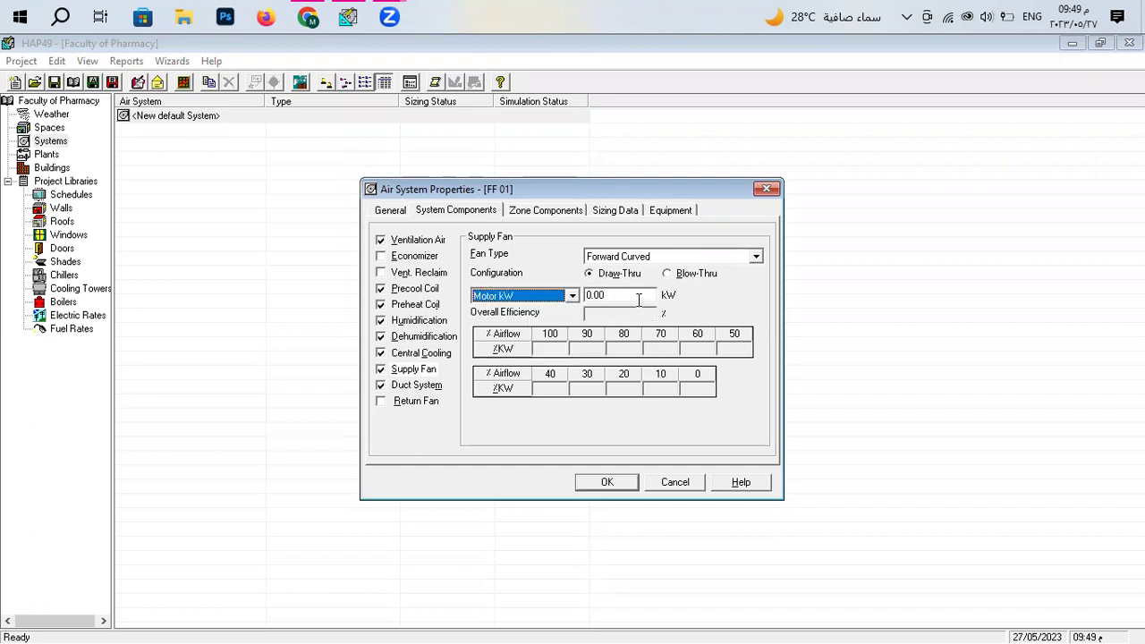
click(569, 299)
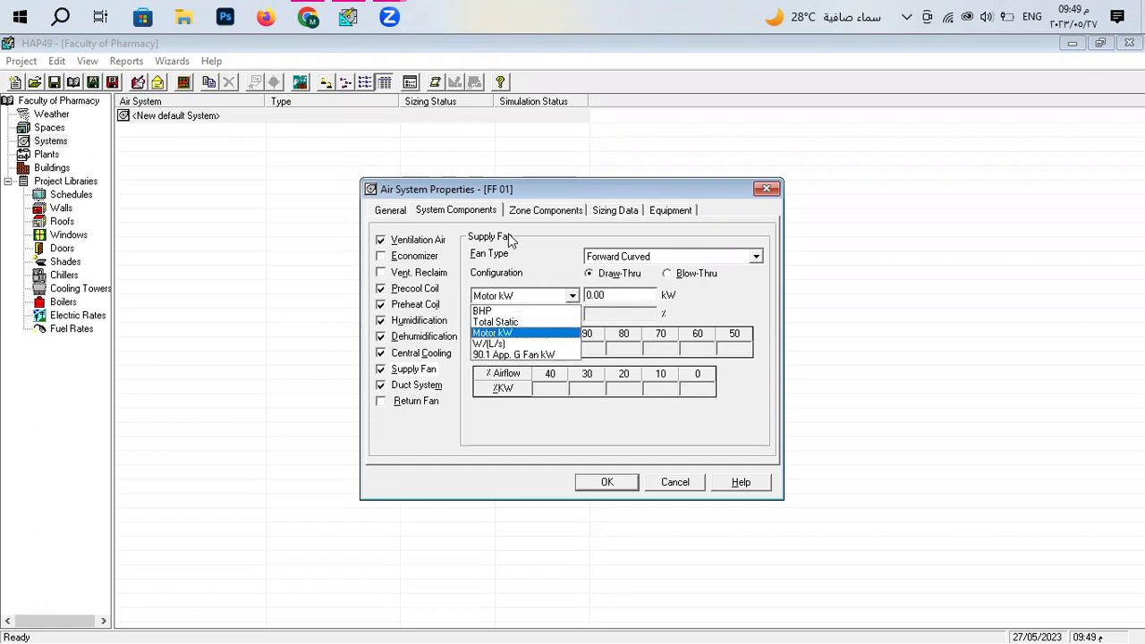
click(529, 324)
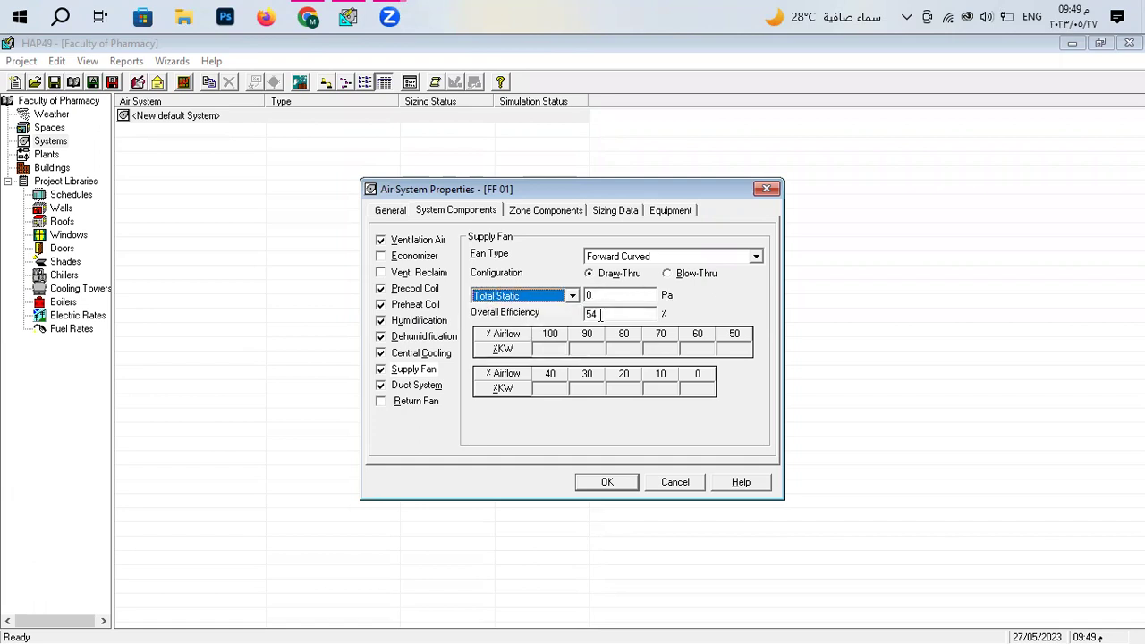
click(597, 314)
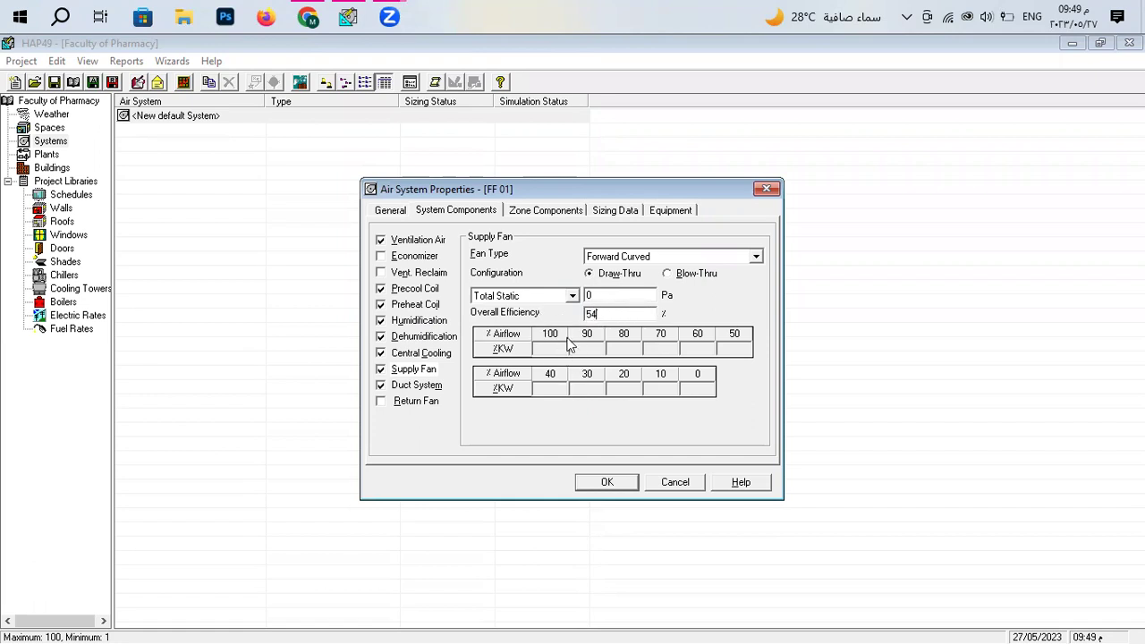
Set the supply duct leakage to 3 % in the duct system data and show the return fan data.
click(417, 386)
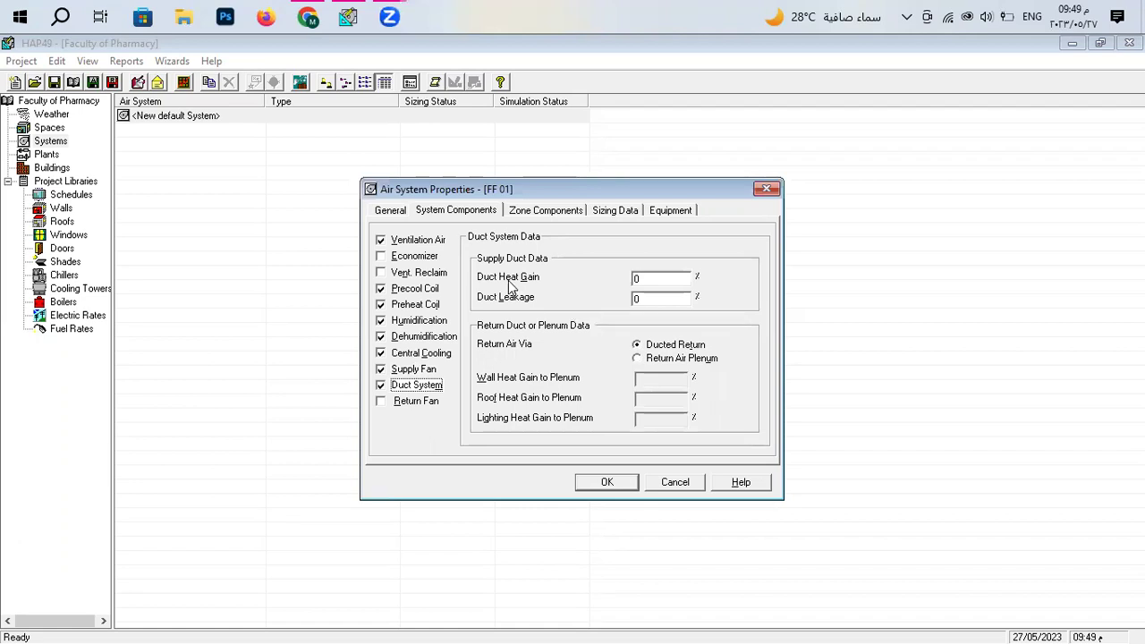
click(654, 282)
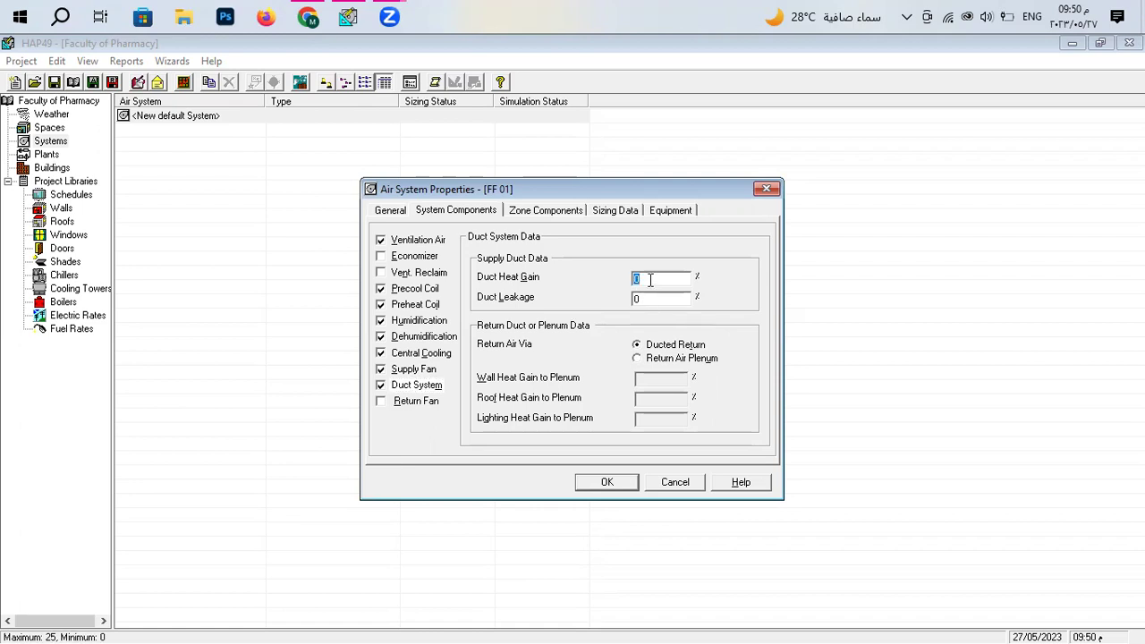
click(637, 299)
text(3)
click(421, 402)
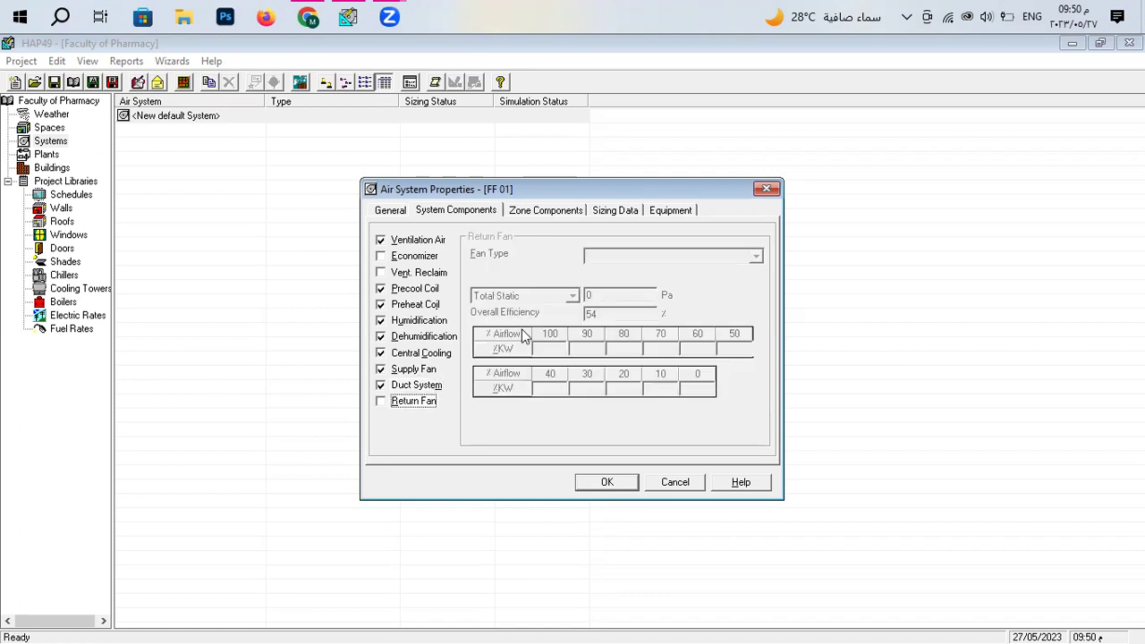
Enable the return fan and review its fan type and power input options, keeping Forward Curved and Total Static.
click(382, 402)
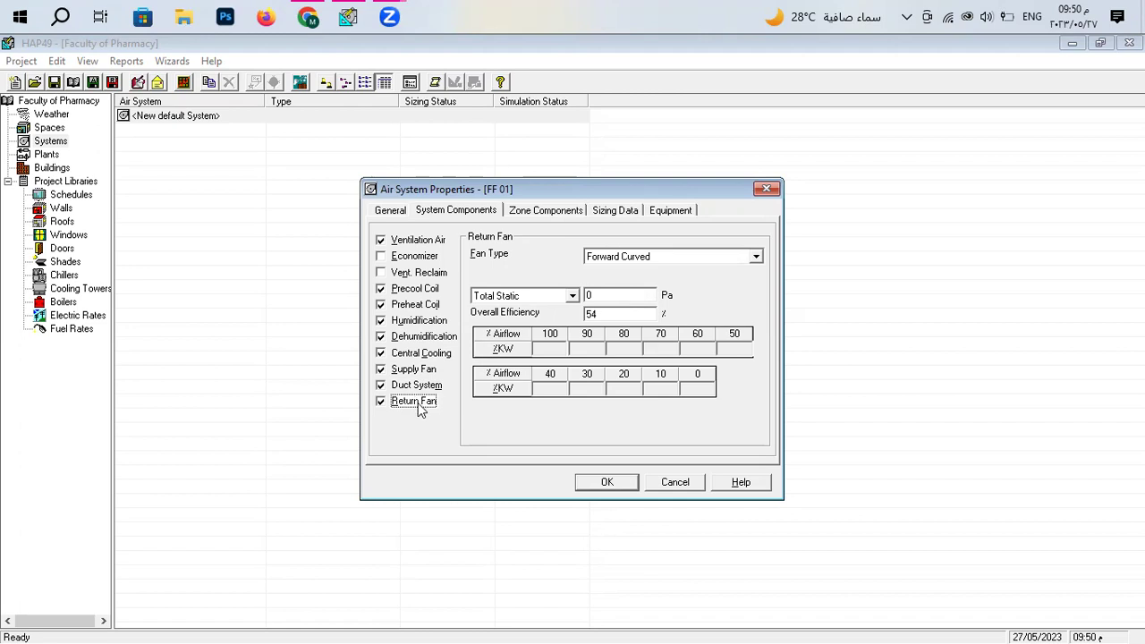
click(651, 255)
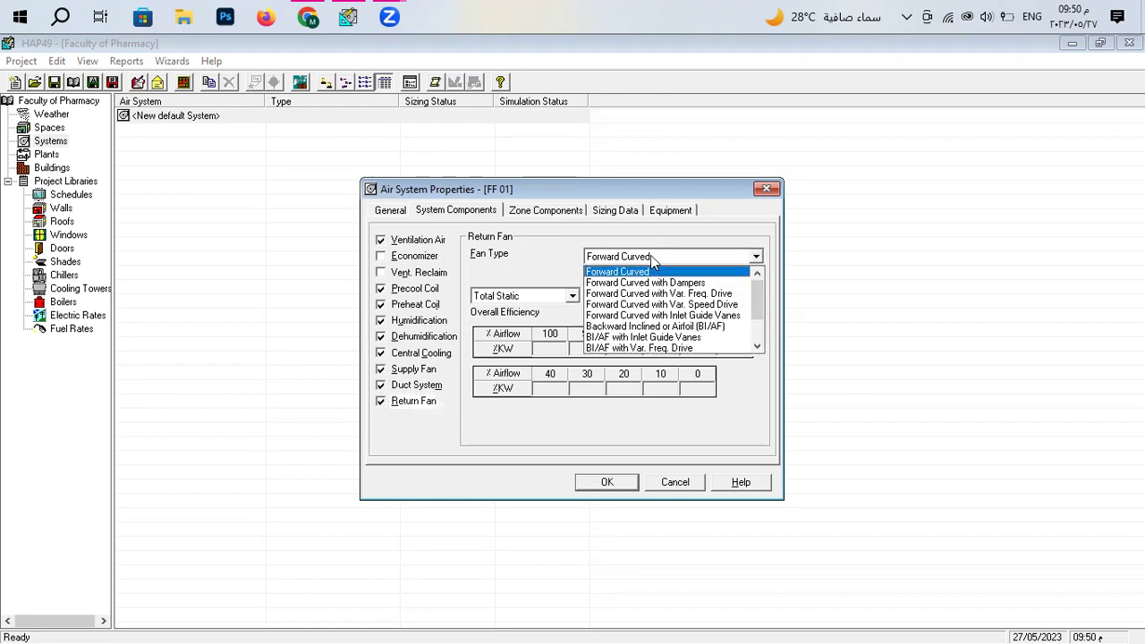
click(642, 255)
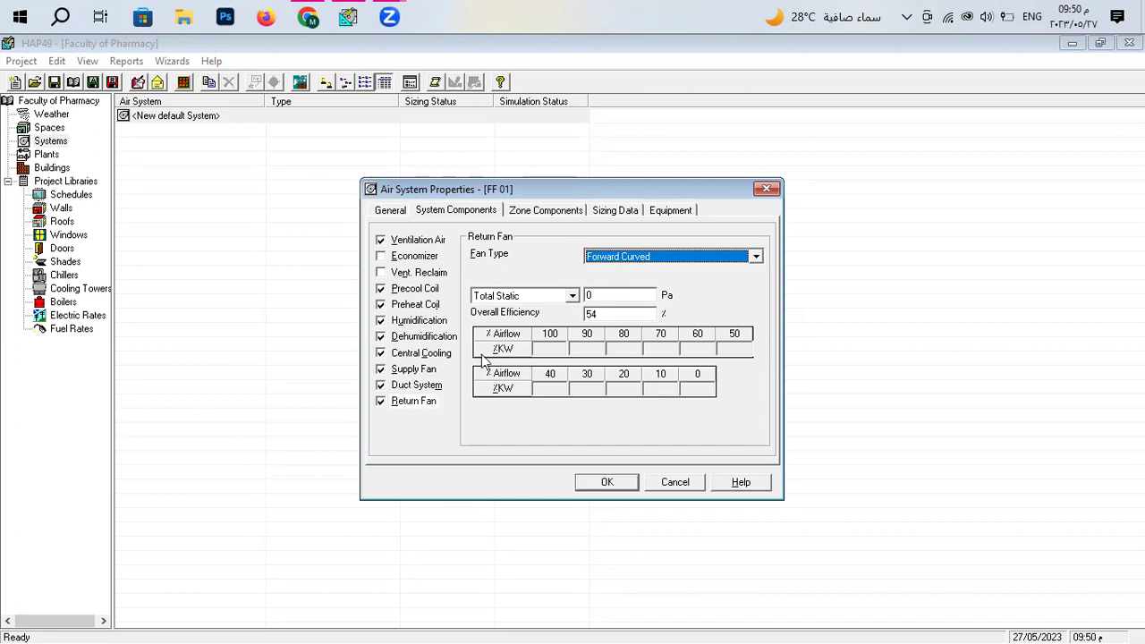
click(571, 297)
click(576, 300)
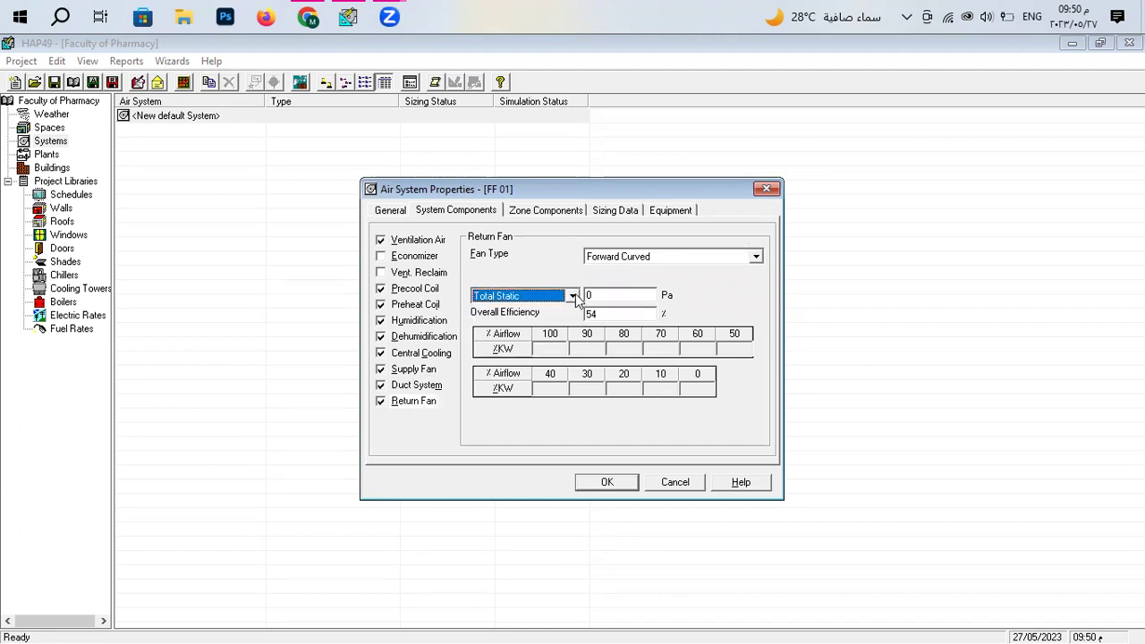
click(569, 296)
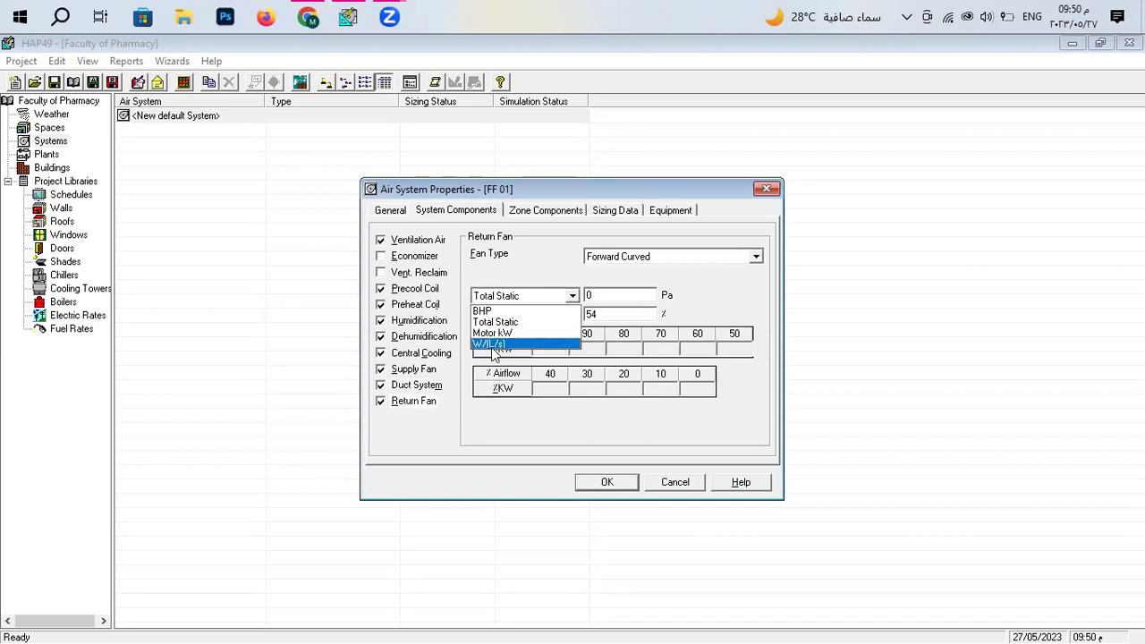
click(706, 305)
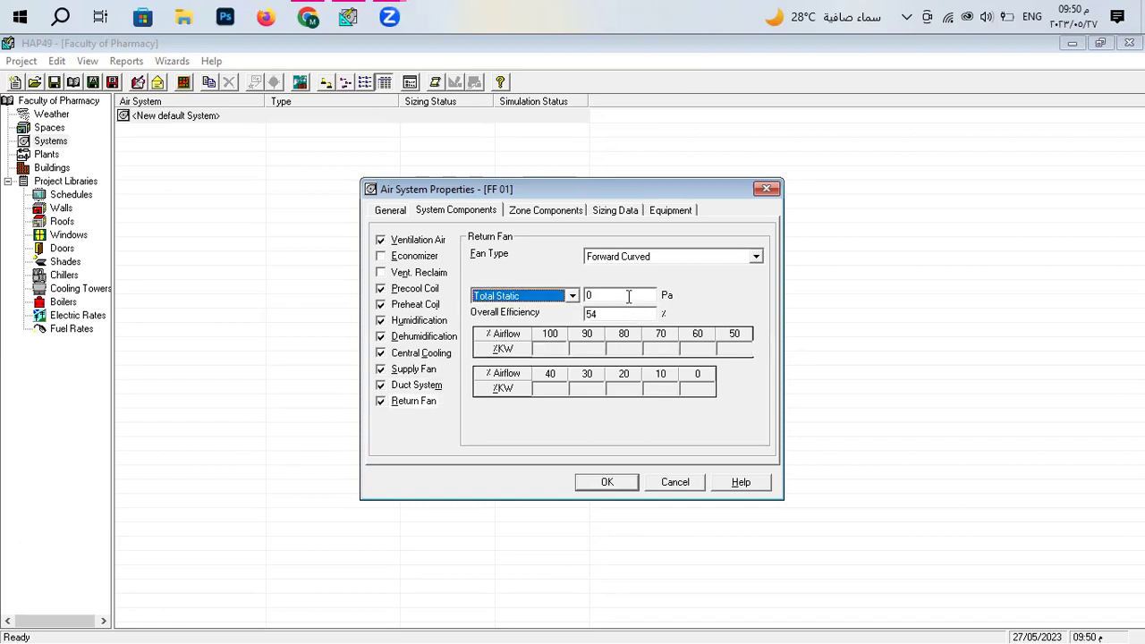
click(631, 297)
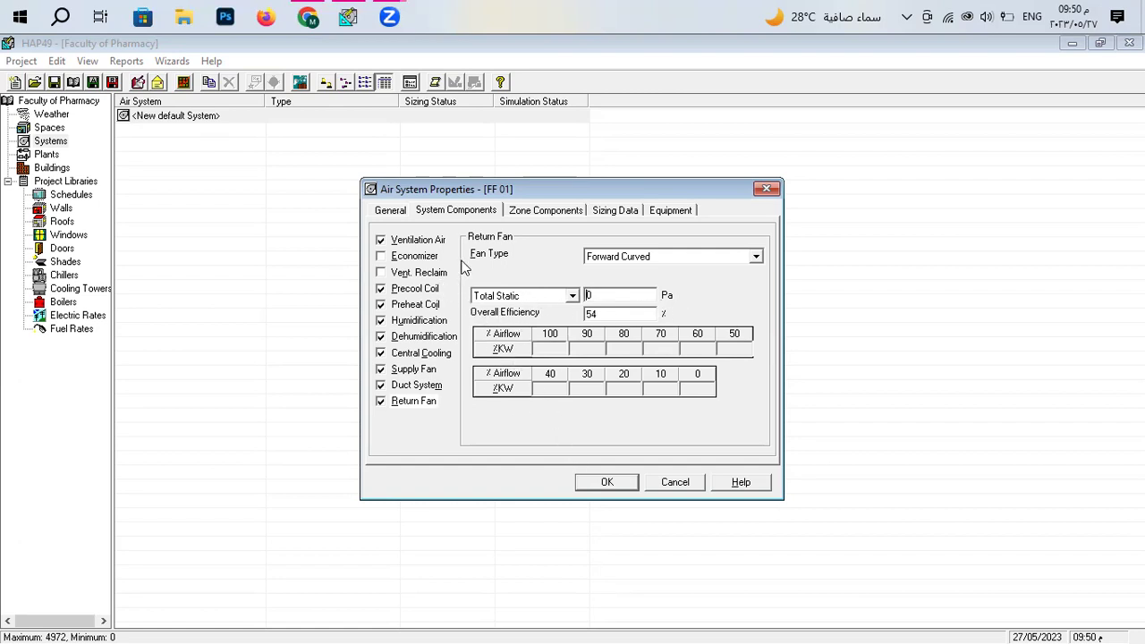
Try CAV - Single Zone as the air system type and check the zone list in the space assignments.
click(539, 211)
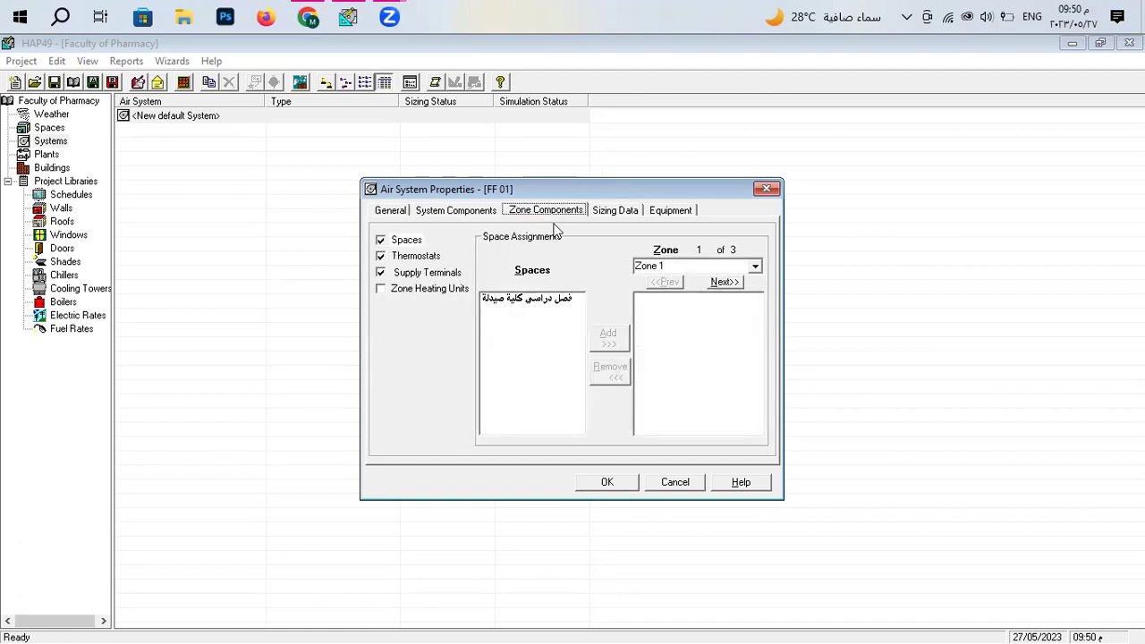
click(392, 213)
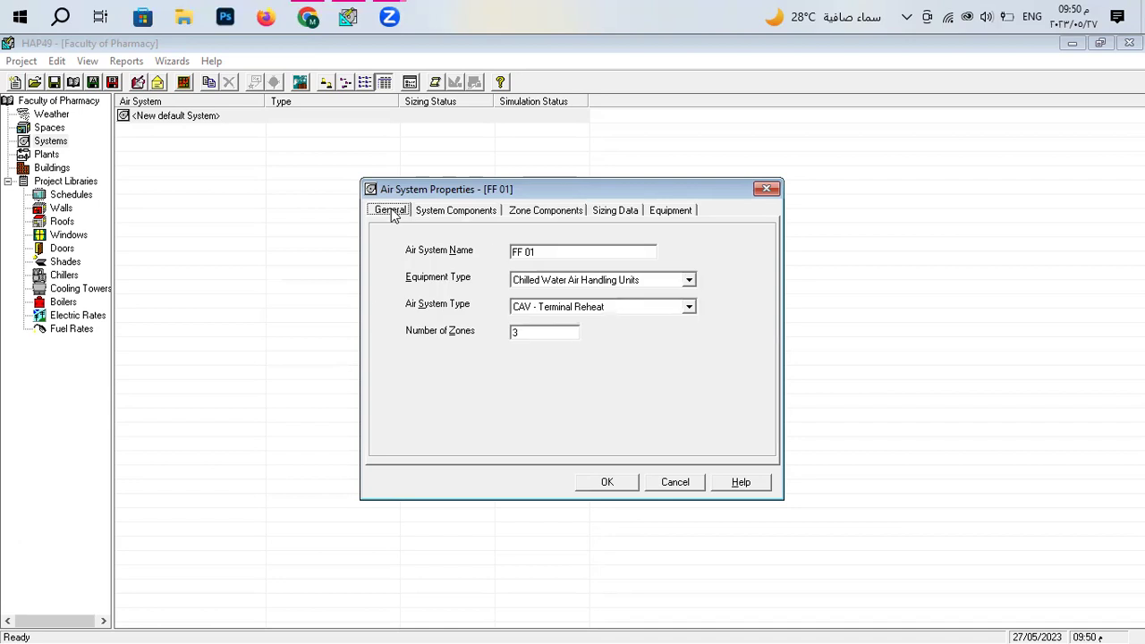
click(535, 312)
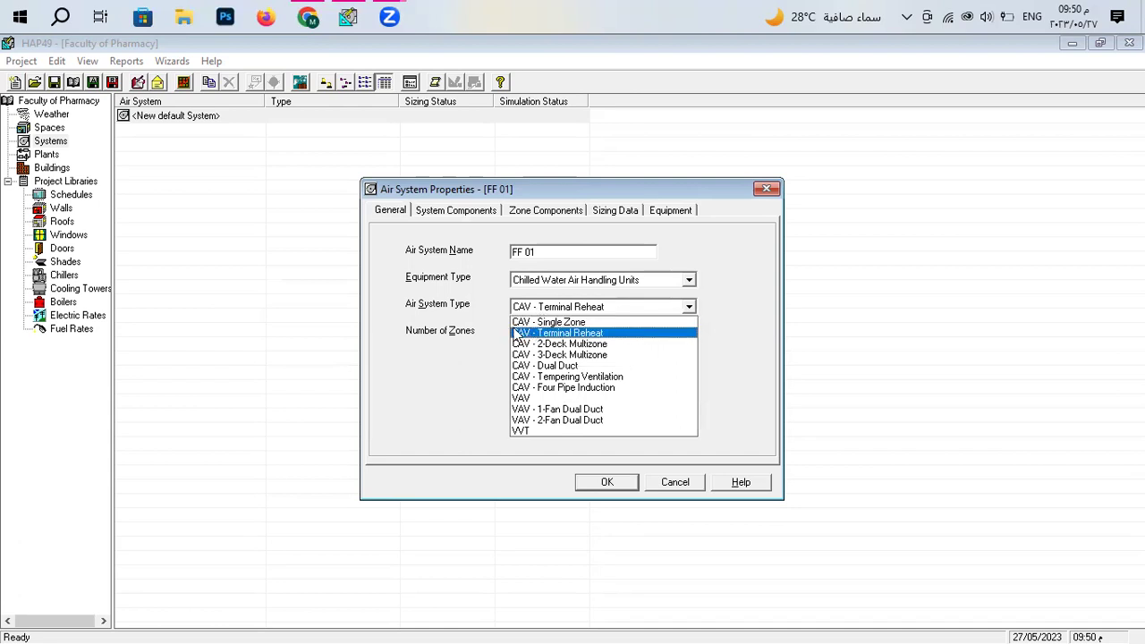
click(583, 324)
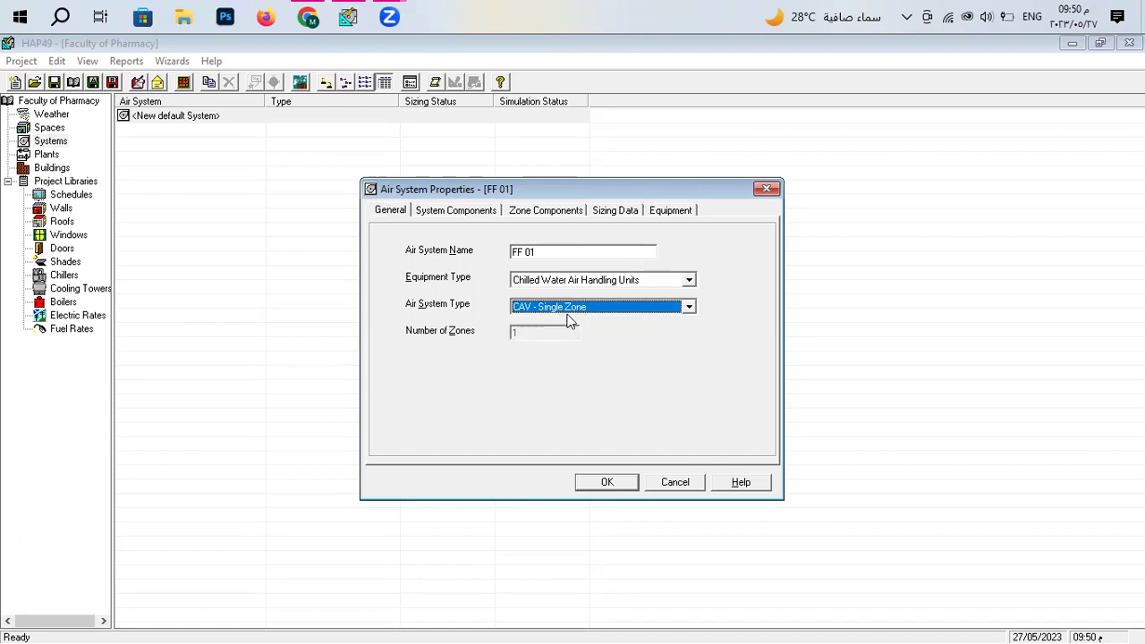
click(539, 209)
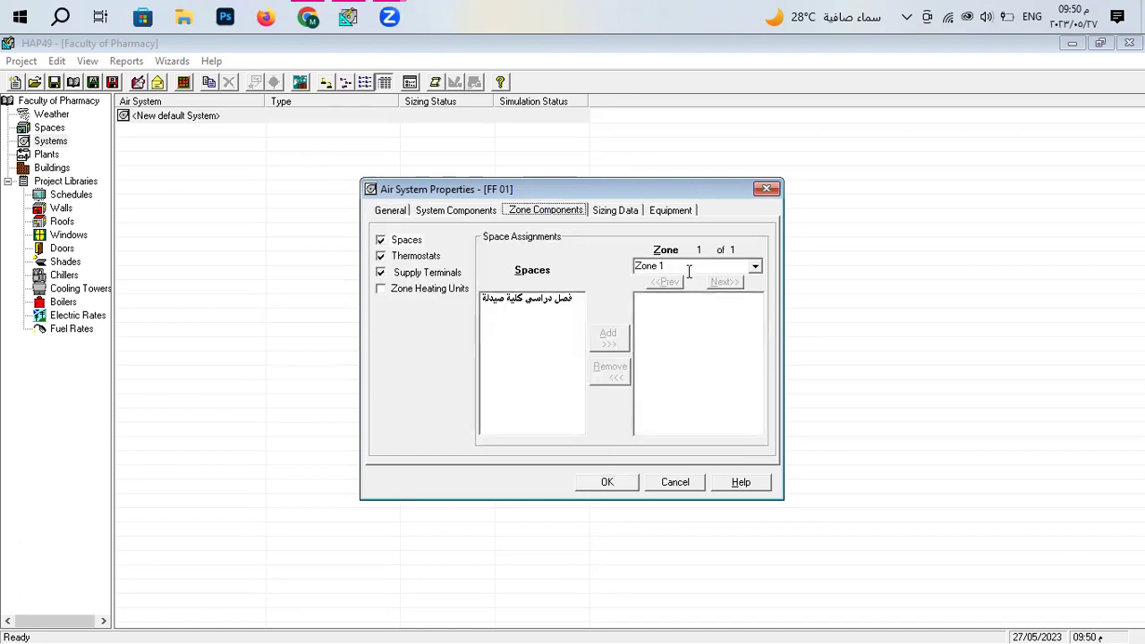
click(756, 266)
click(744, 266)
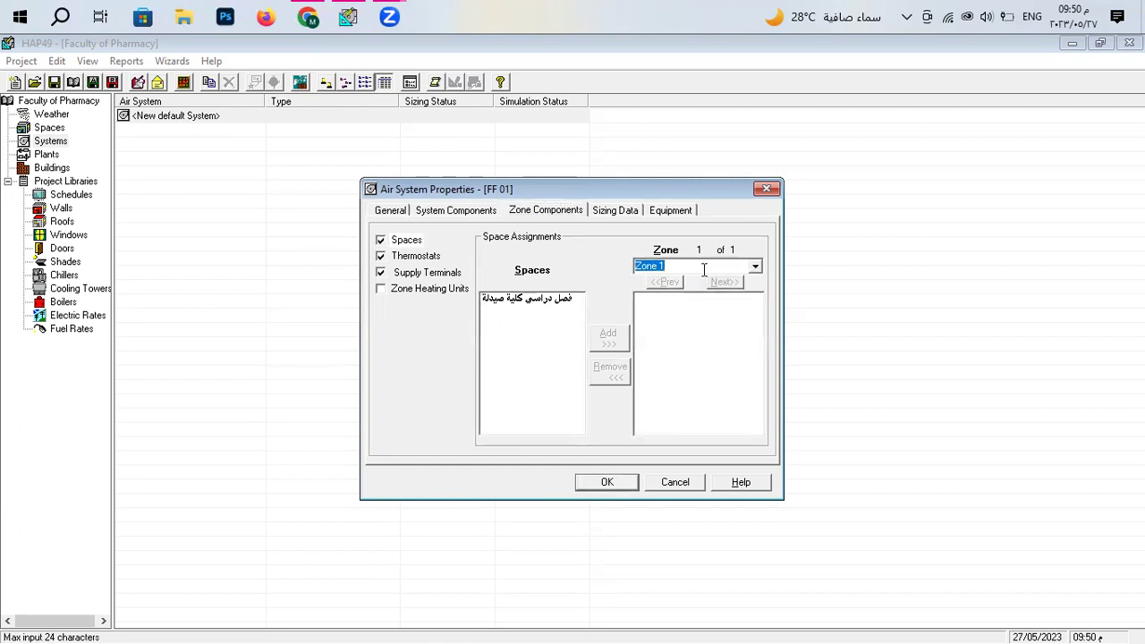
click(703, 267)
Assign the space فصل دراسي كلية صيدلة to Zone 1.
click(573, 309)
click(563, 302)
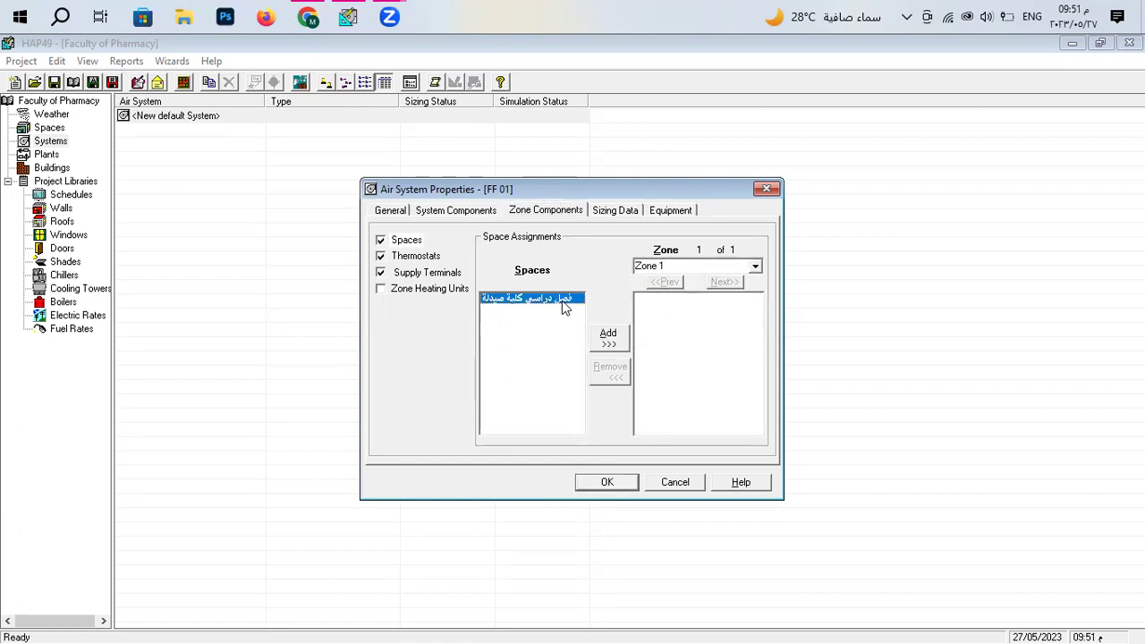
click(609, 338)
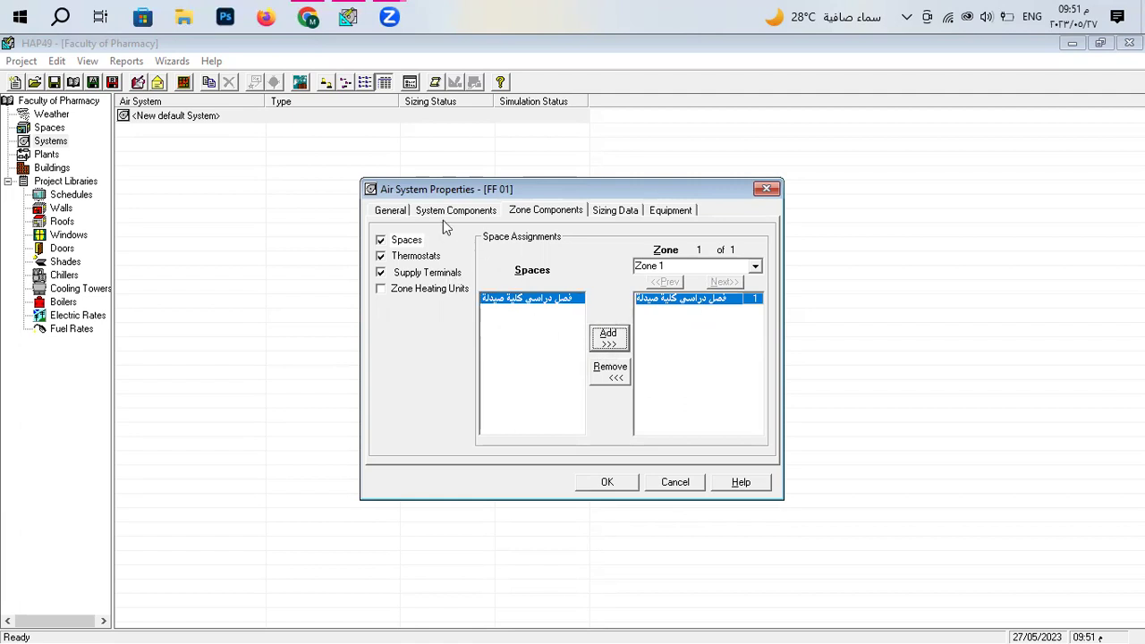
Switch the air system type back to CAV - Terminal Reheat and check the list of zones.
click(392, 212)
click(558, 309)
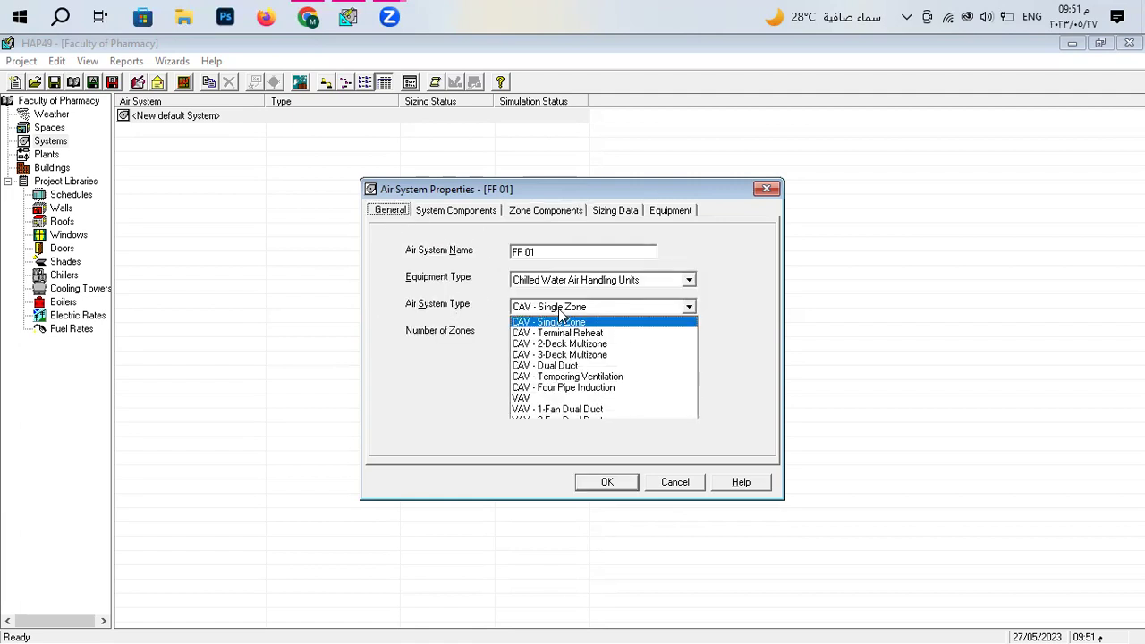
click(580, 333)
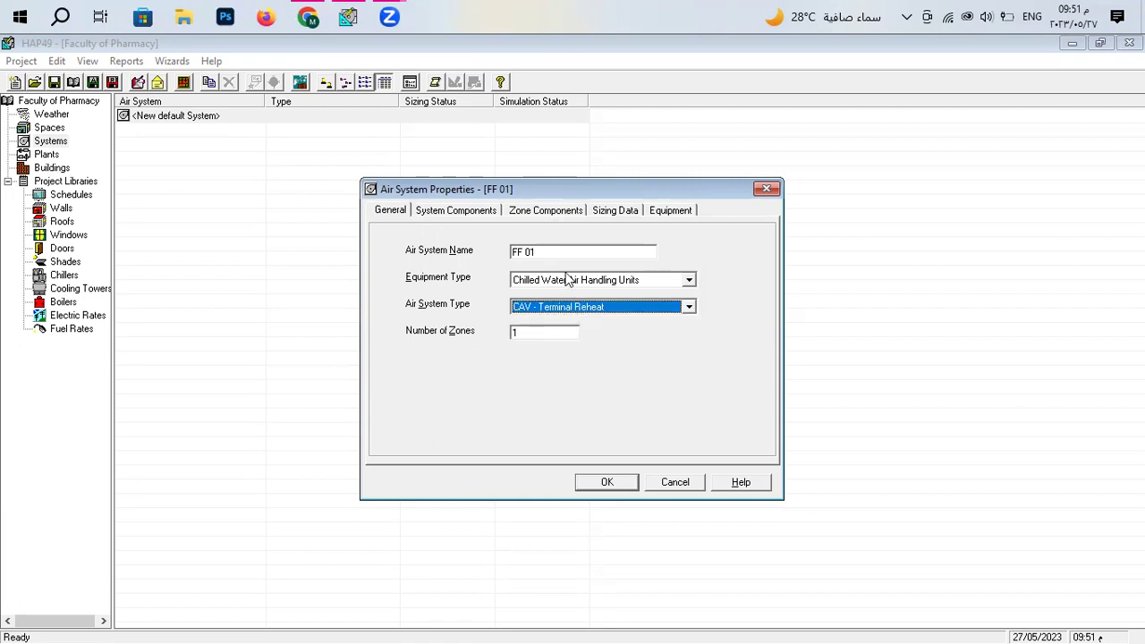
click(558, 210)
click(751, 271)
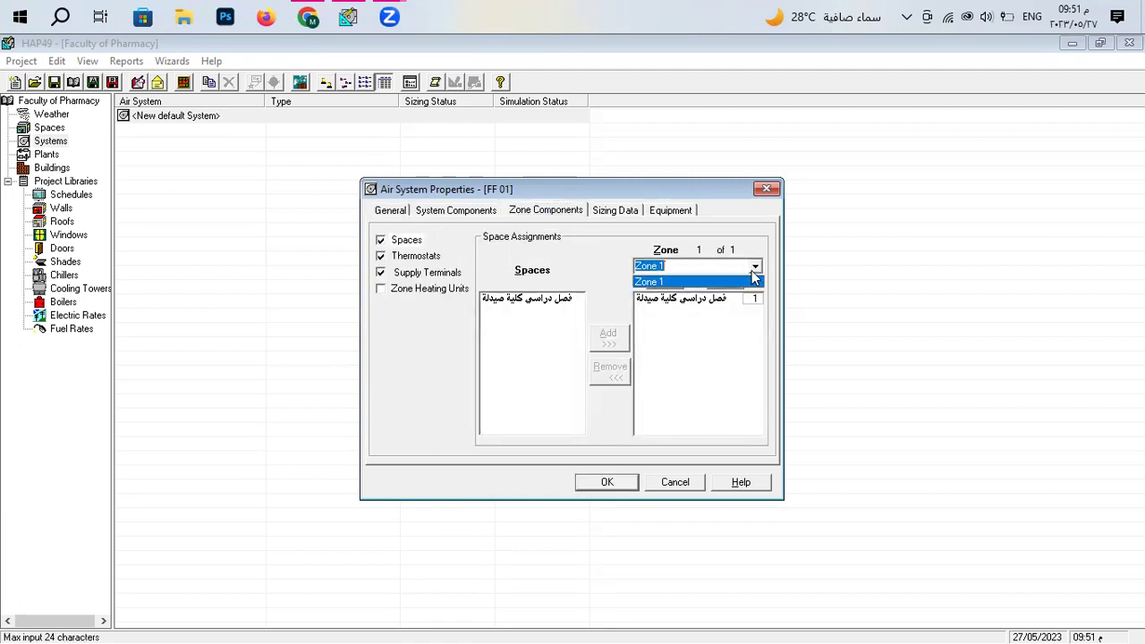
Set the number of zones to 4 in the general data and return to the space assignments.
click(401, 219)
click(392, 212)
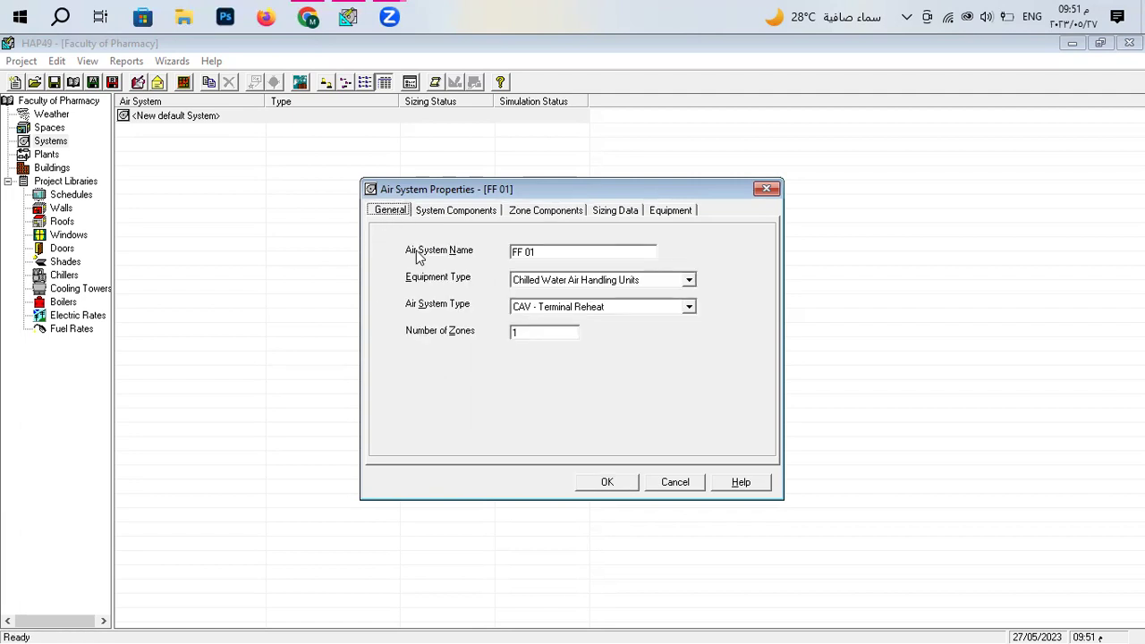
click(579, 313)
click(578, 334)
click(512, 333)
click(514, 333)
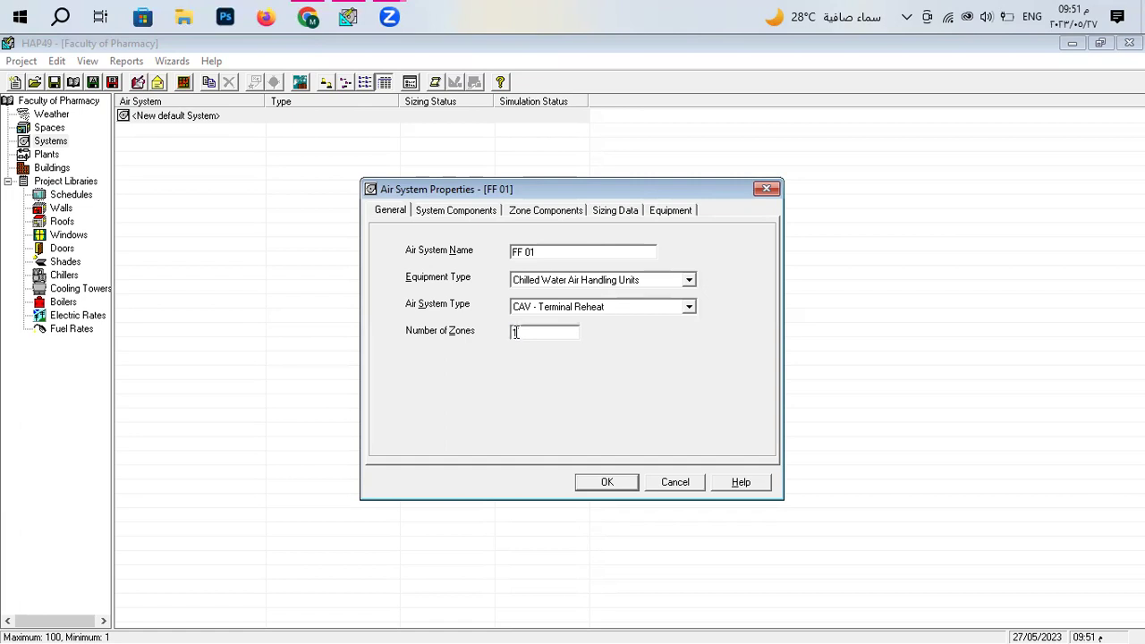
drag(526, 335, 504, 337)
text(4)
click(529, 215)
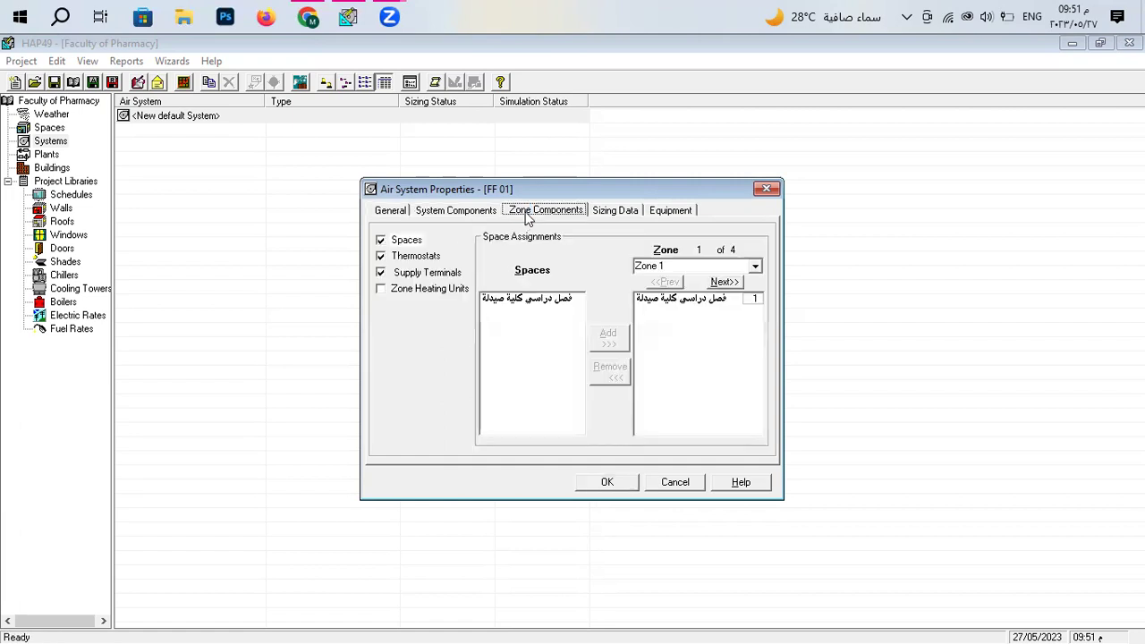
Rename the first zone as Z1 and the second zone as Z2.
click(754, 268)
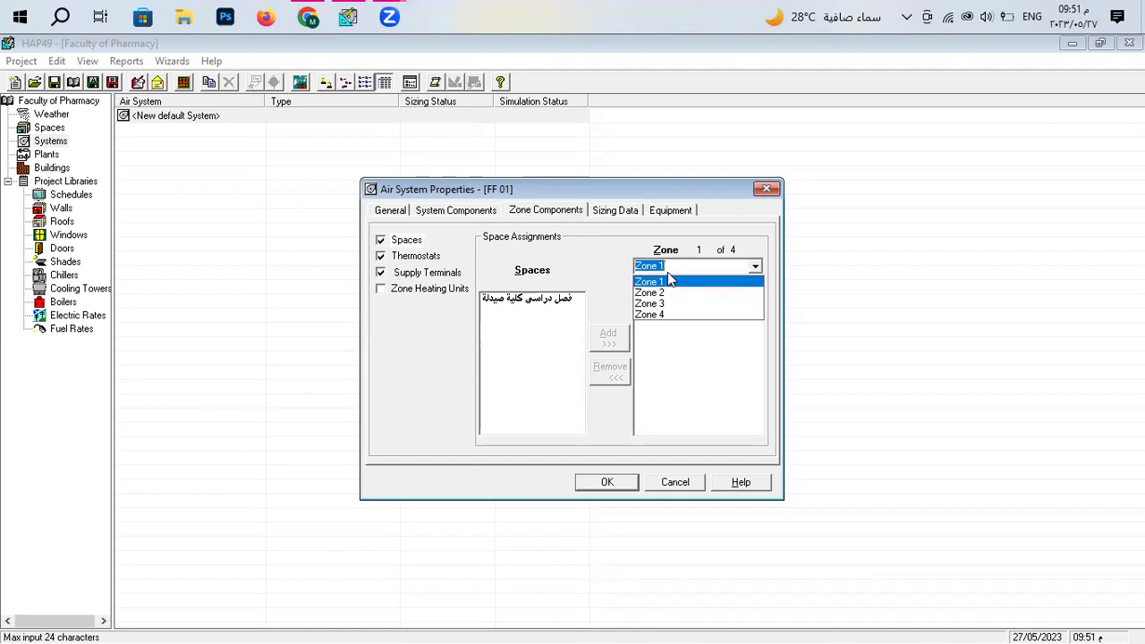
text(11)
key(BackSpace)
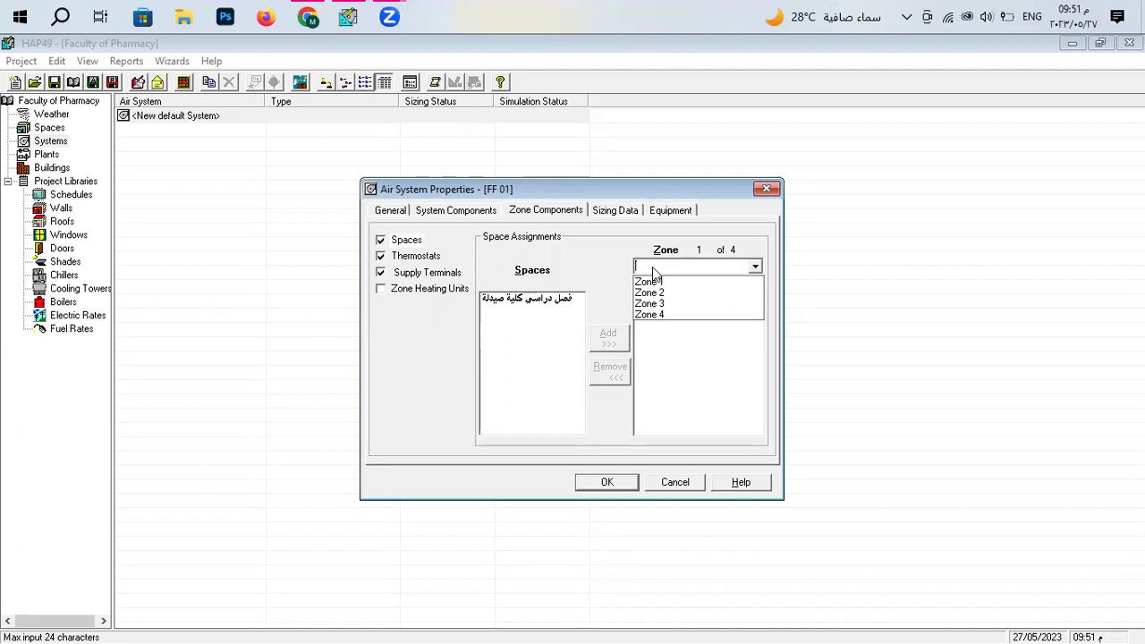
click(608, 280)
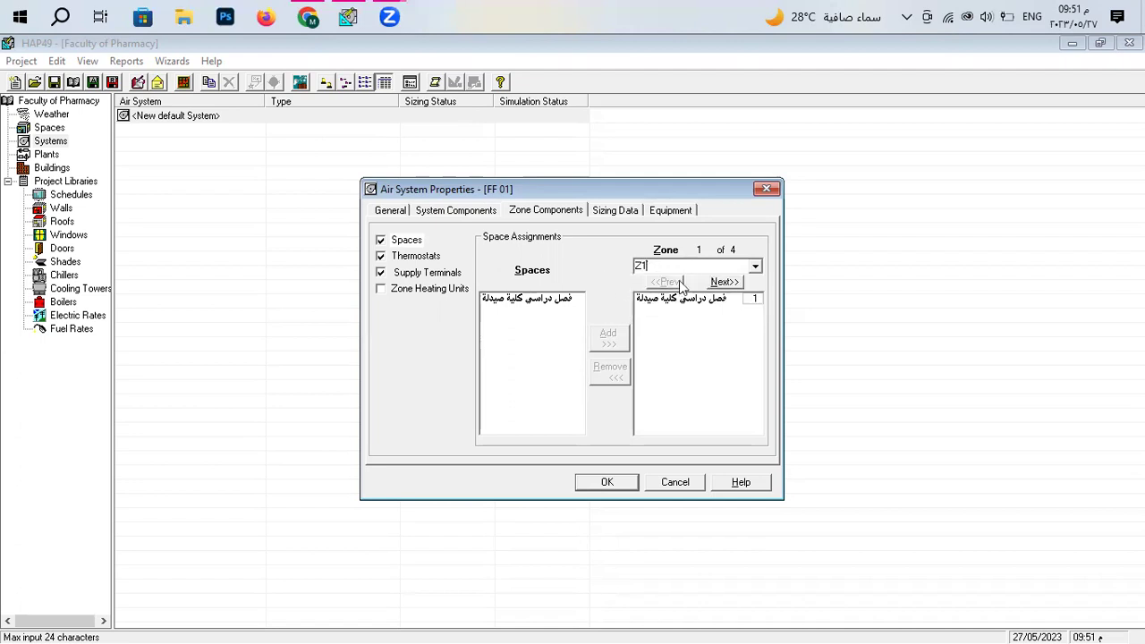
click(721, 283)
click(681, 264)
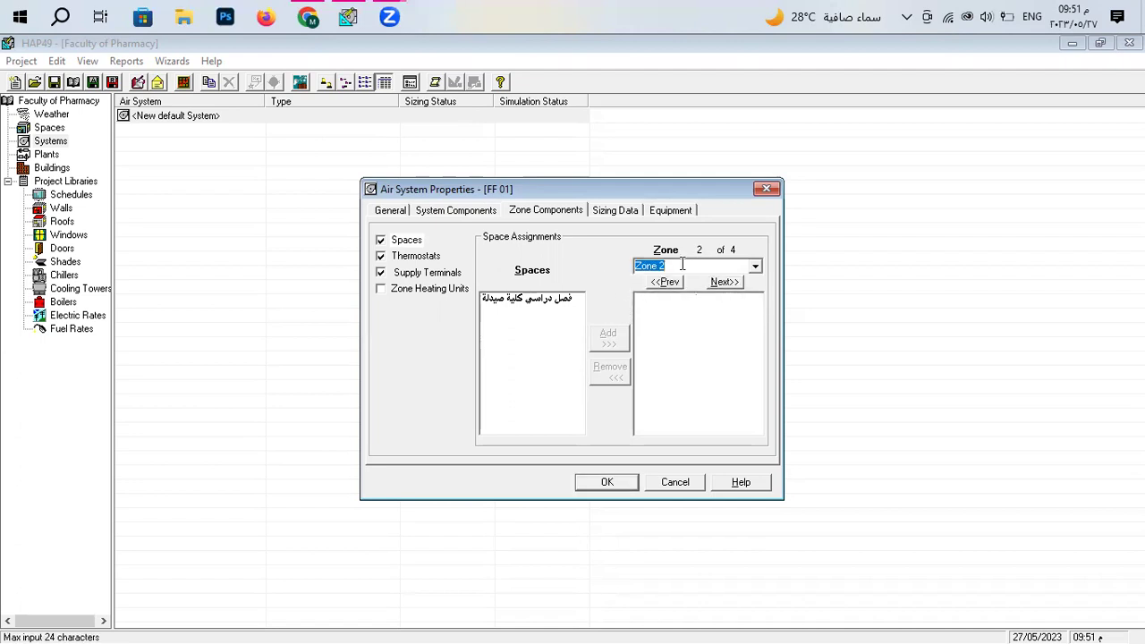
text(Z2)
Rename the third zone as Z3 and the fourth zone as Z4.
click(715, 282)
click(686, 265)
click(721, 283)
click(681, 266)
text(Z4)
click(704, 309)
Return to zone Z1, try adding the فصل دراسي كلية صيدلة space a second time, and restore a single assignment.
click(755, 265)
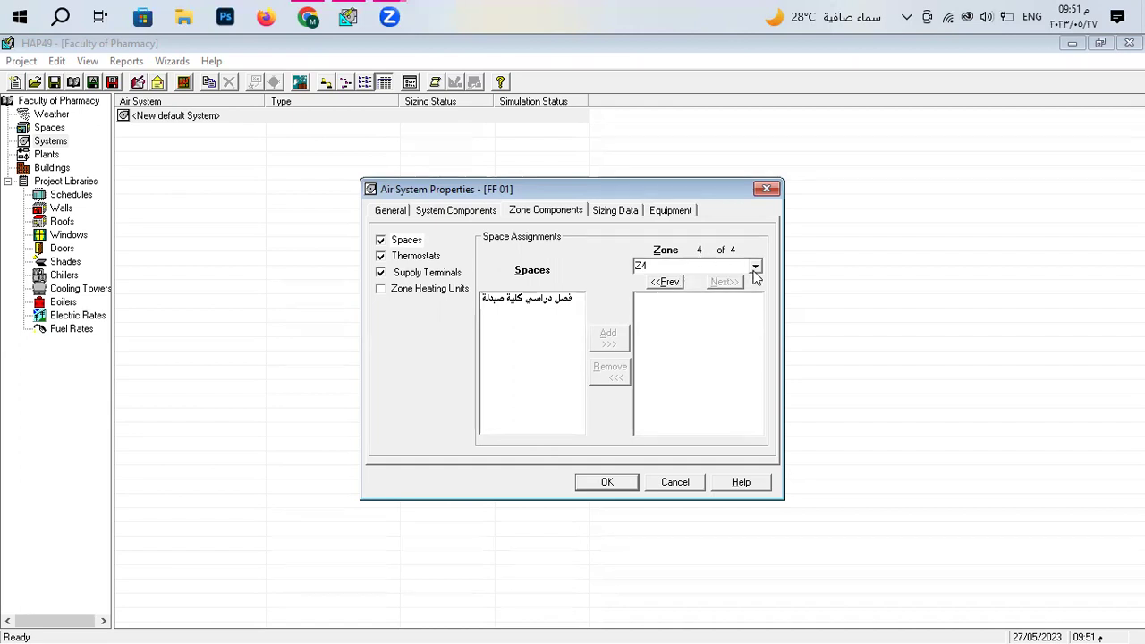
click(680, 281)
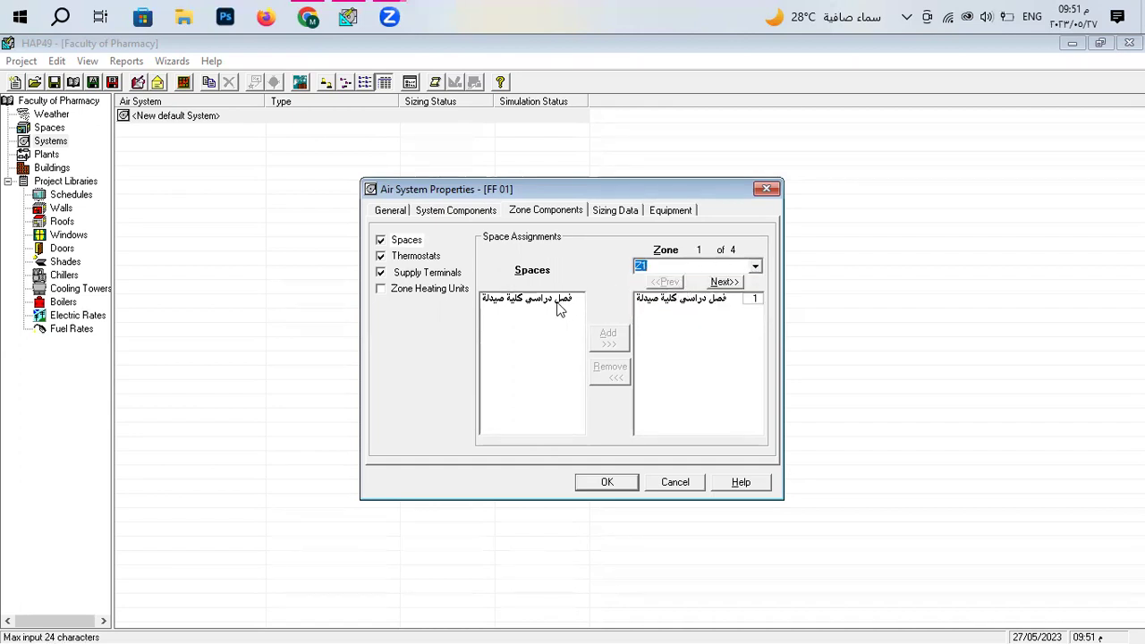
click(559, 300)
click(608, 338)
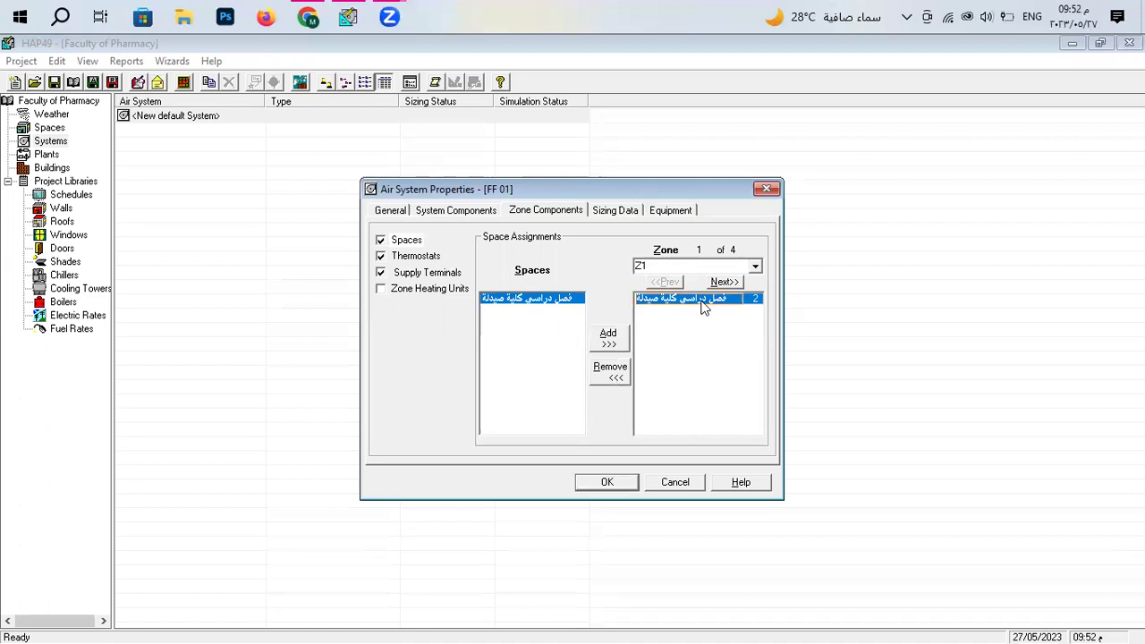
click(616, 374)
click(605, 338)
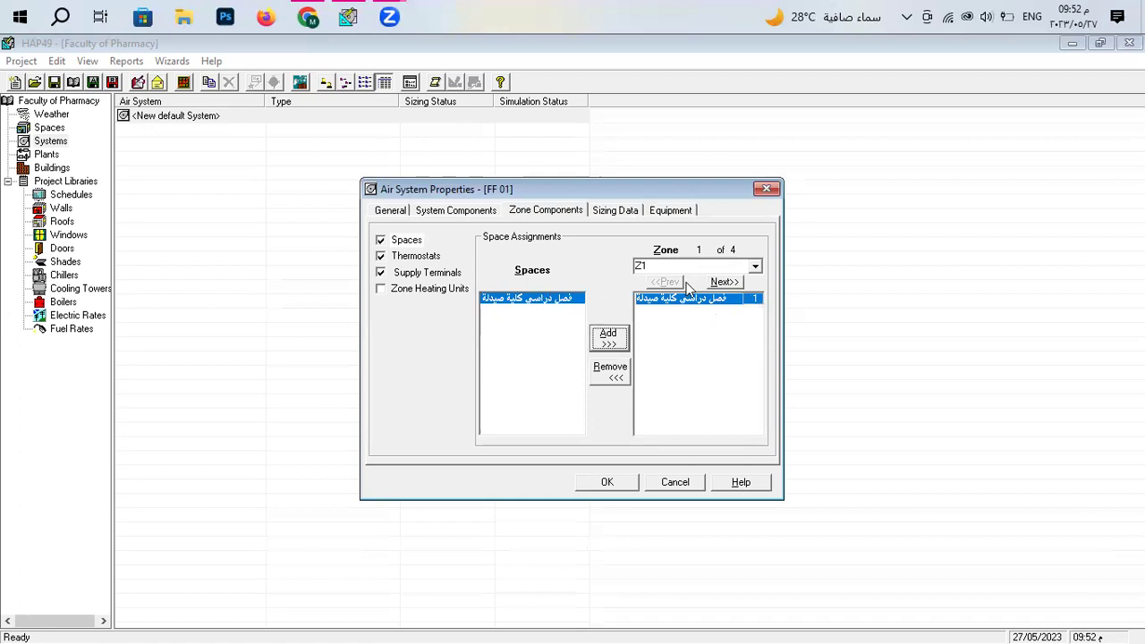
Look through the list of four zones, and clear and reassign the classroom space in Z1.
click(754, 268)
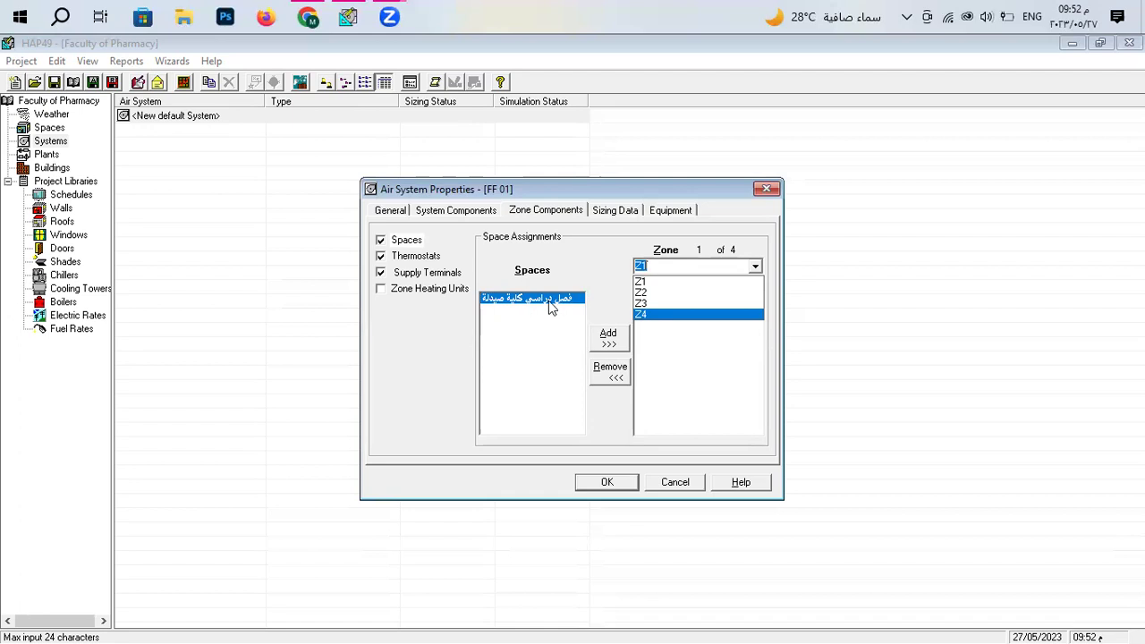
key(Up)
click(626, 322)
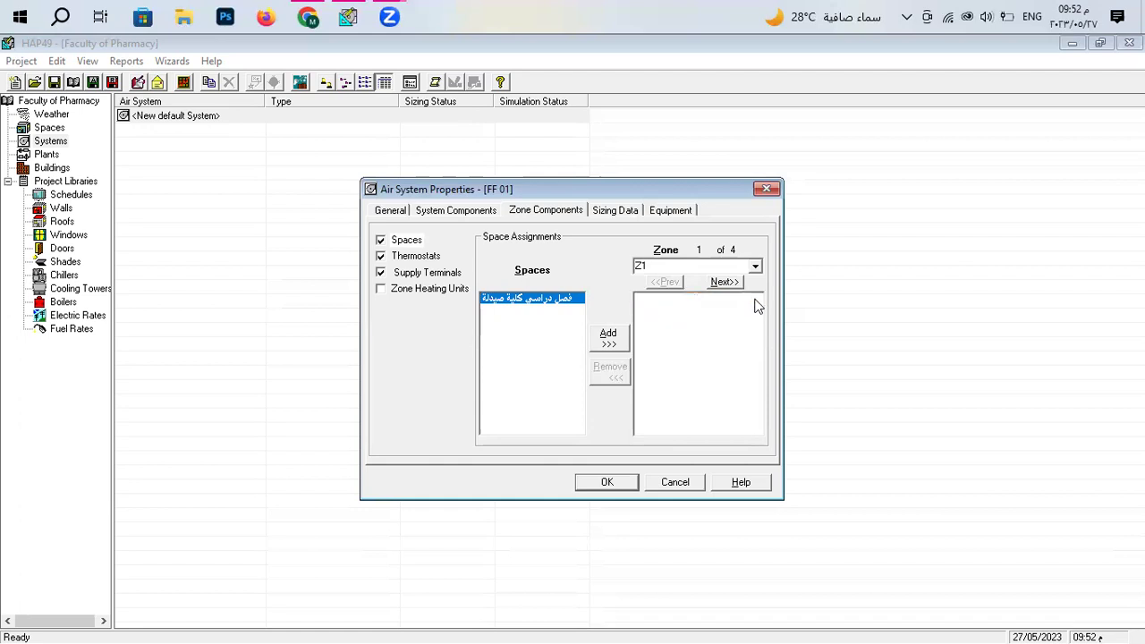
click(607, 337)
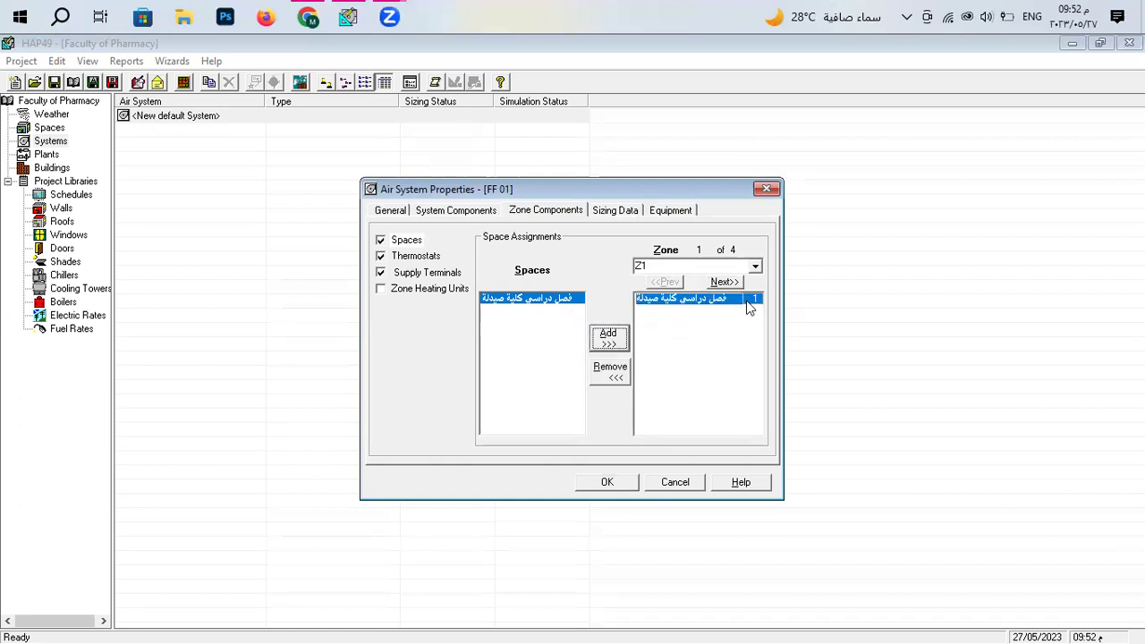
Practise removing the assigned classroom space directly from Z1's list and adding it back once.
double_click(684, 300)
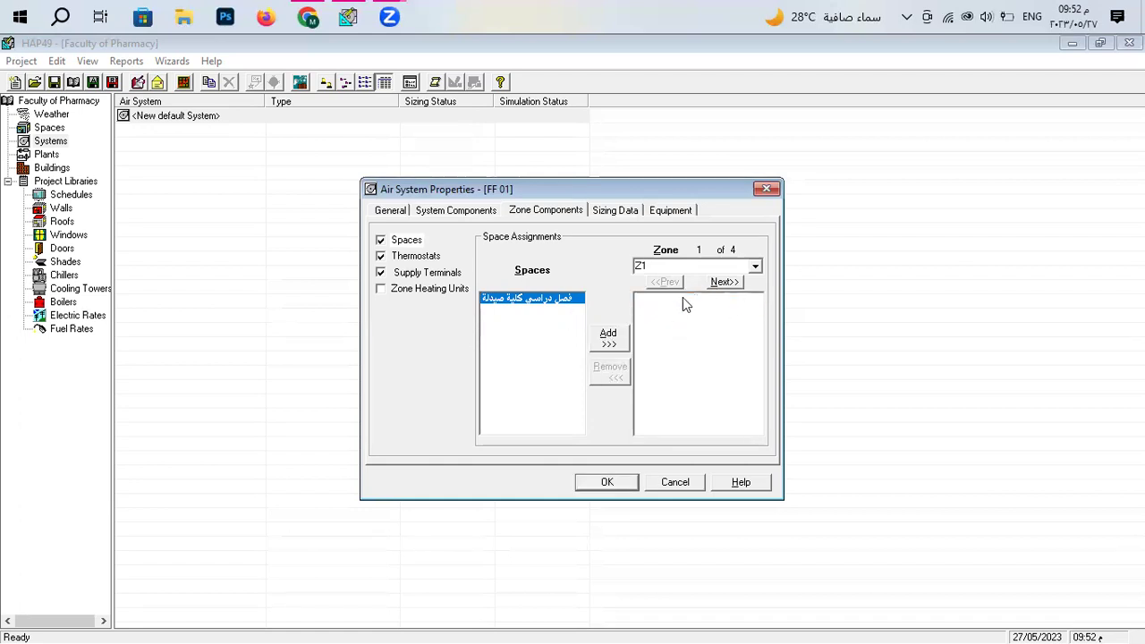
click(609, 344)
click(693, 300)
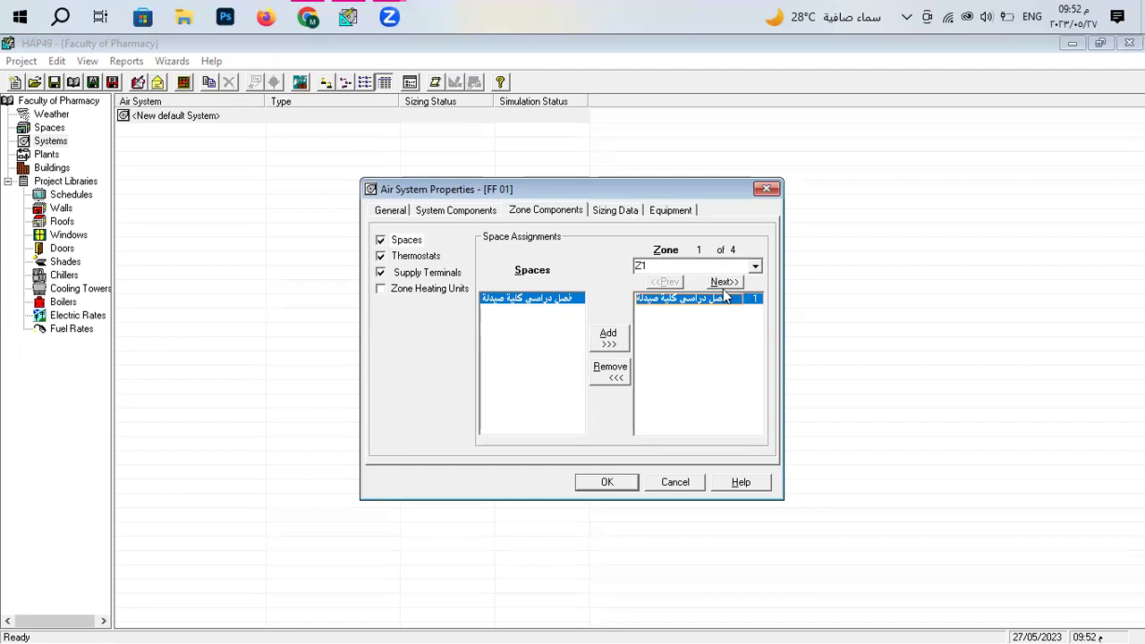
click(723, 282)
click(748, 305)
double_click(732, 304)
click(608, 337)
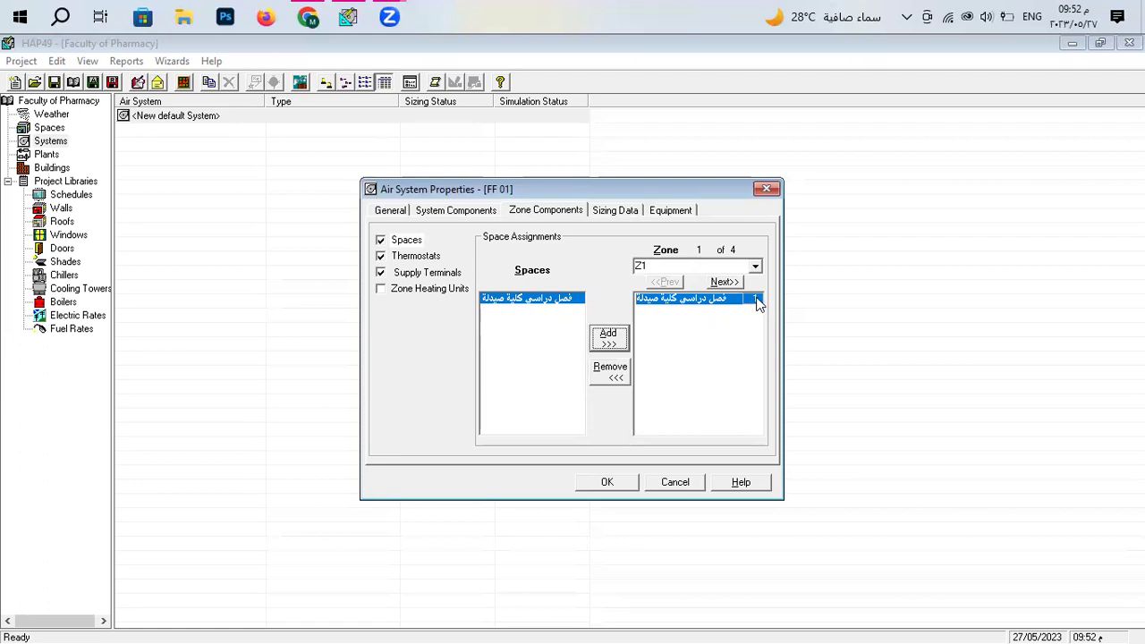
Clear the classroom space from Z1's list once more and assign it back with a multiplier of 1.
double_click(669, 300)
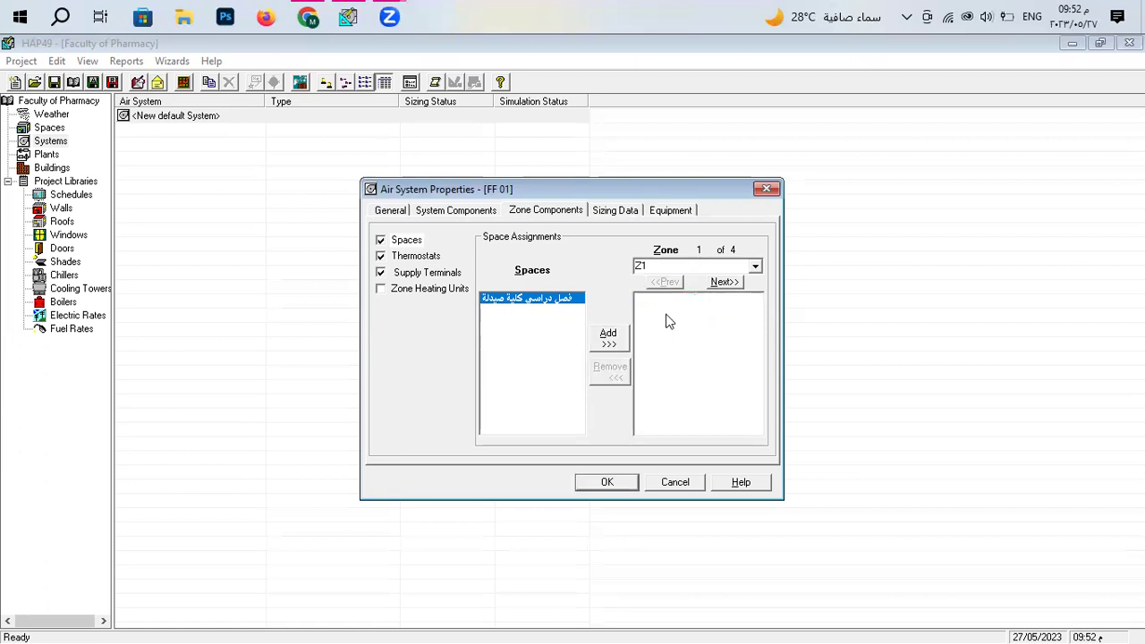
click(609, 344)
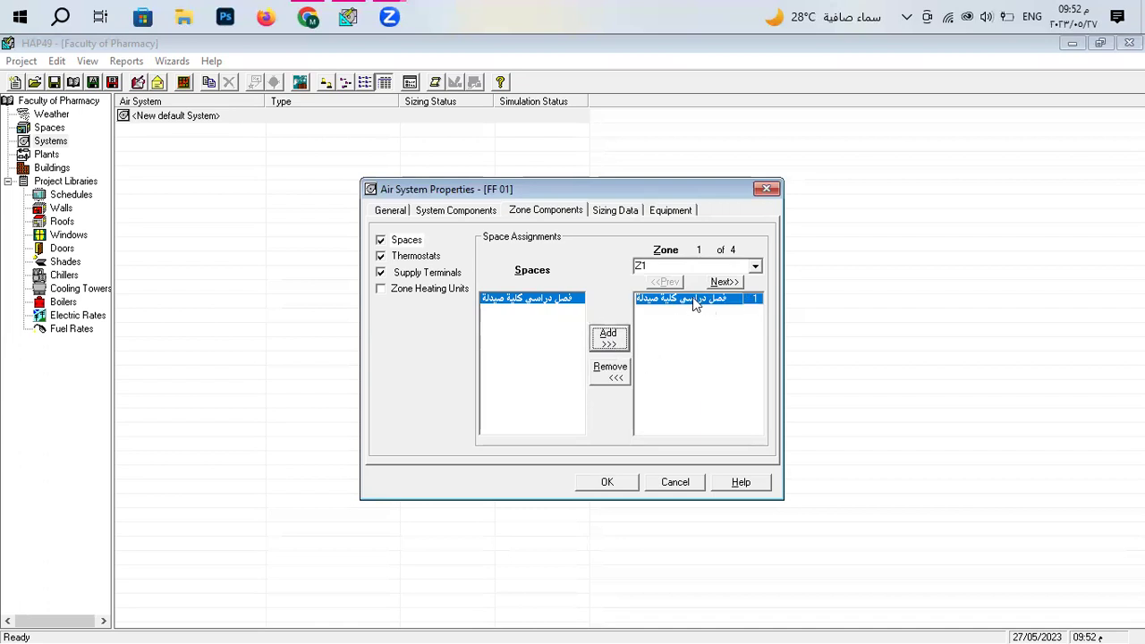
click(759, 306)
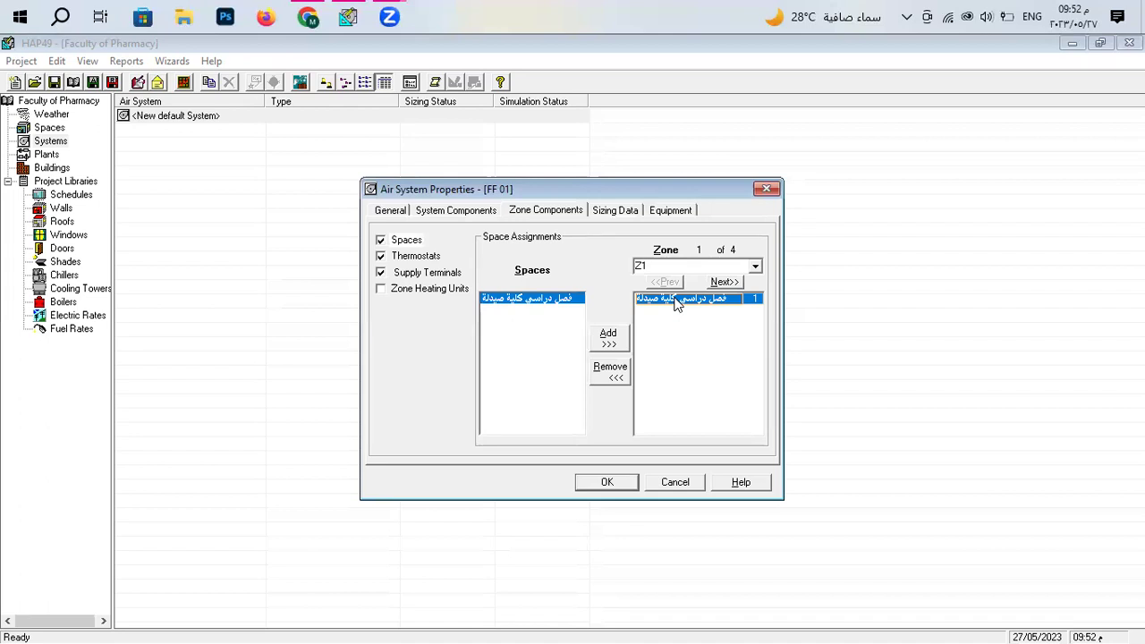
Set the cooling thermostat setpoints for all zones to 23 °C occupied and 27 °C unoccupied.
click(430, 261)
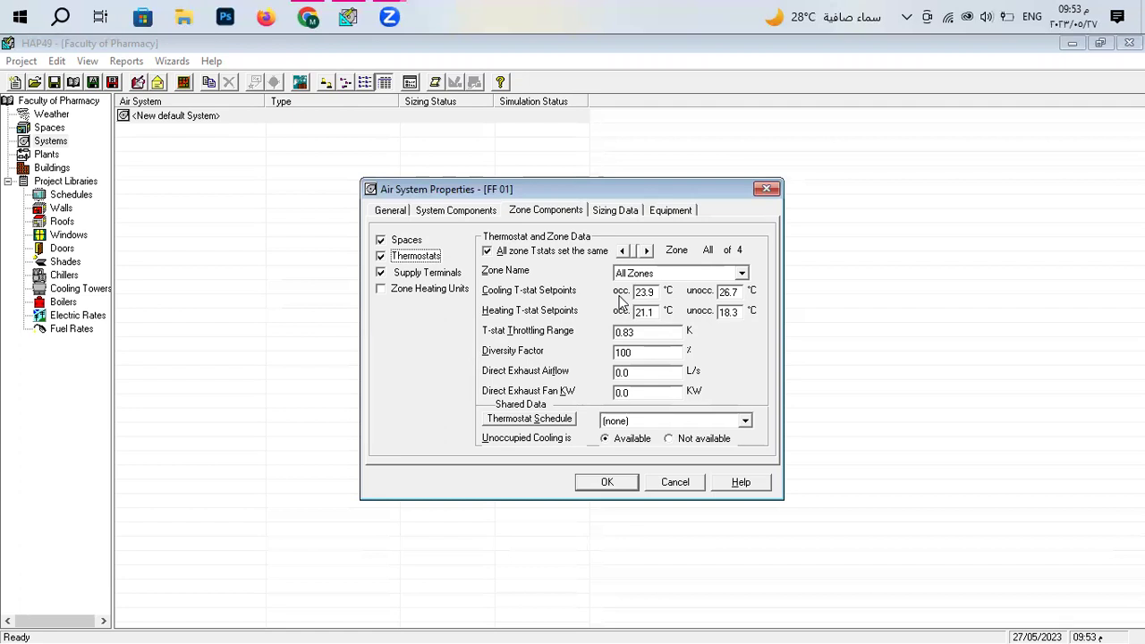
double_click(654, 291)
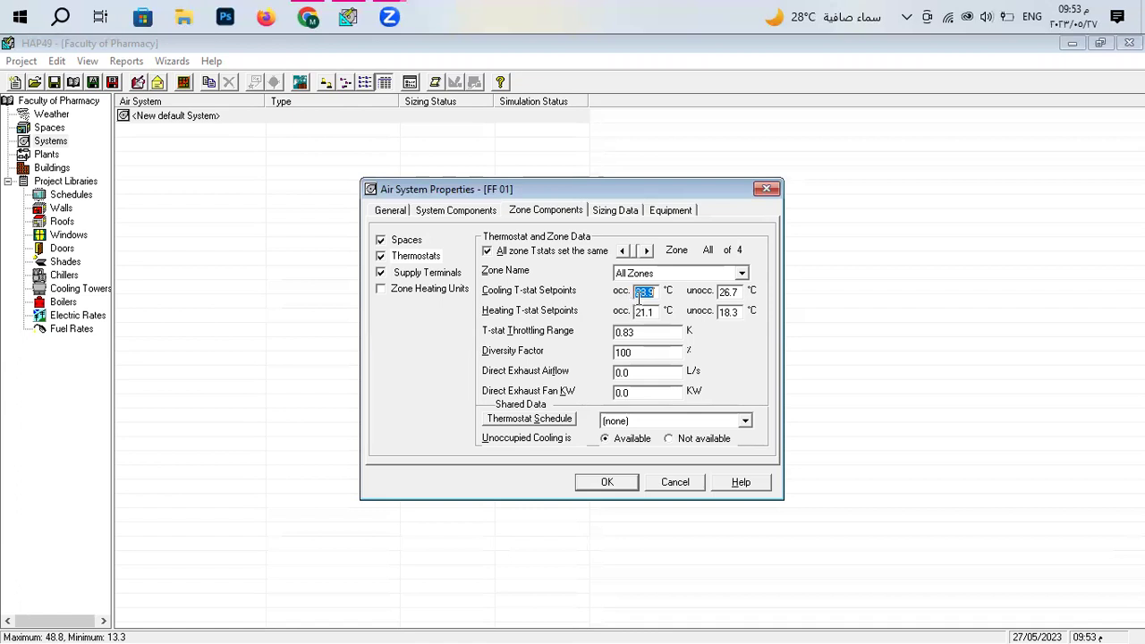
text(2)
click(738, 292)
text(2)
Set the heating thermostat setpoints for all zones to 21 °C occupied and 17 °C unoccupied.
double_click(653, 312)
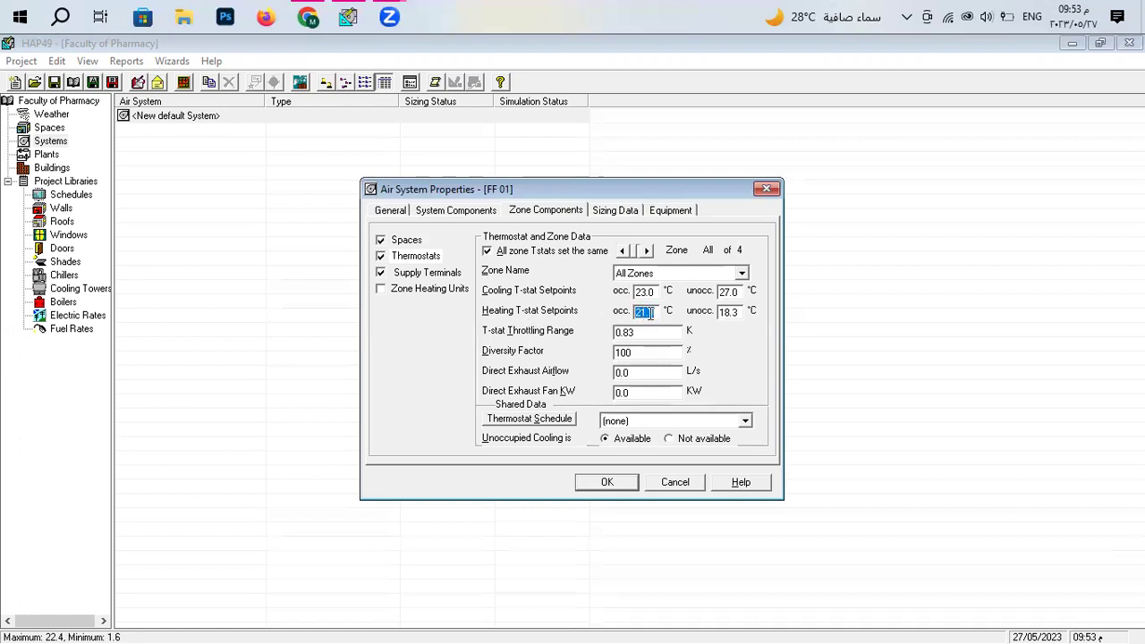
double_click(733, 312)
double_click(642, 313)
text(21)
double_click(726, 313)
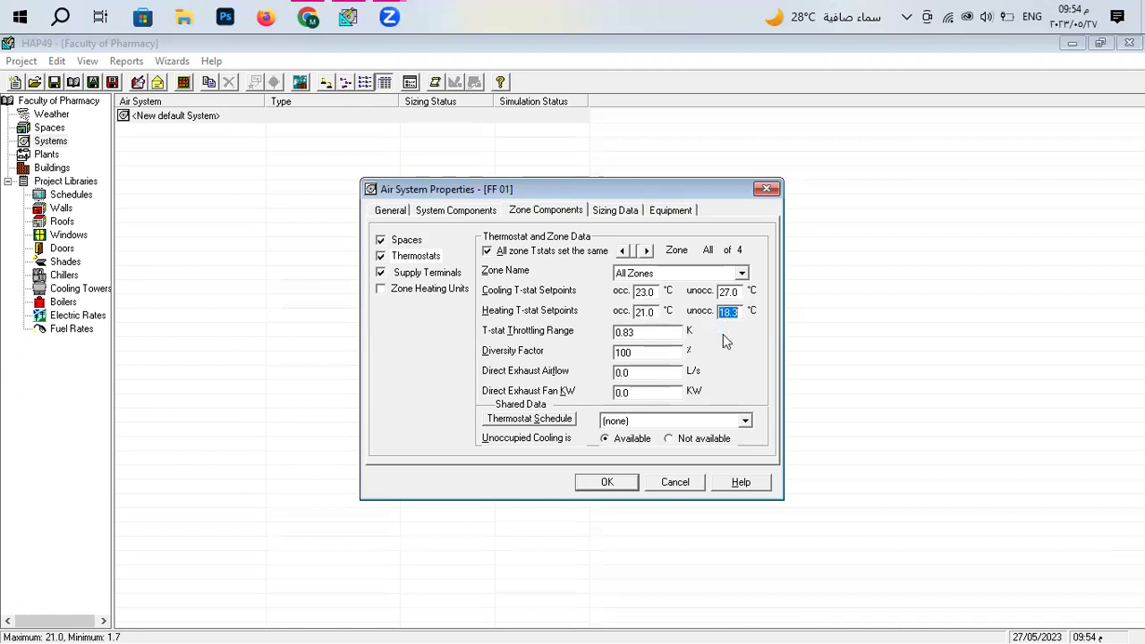
text(17)
Try separate thermostat settings per zone by selecting Z1 and Z2, and return to identical thermostat settings for all zones.
click(486, 250)
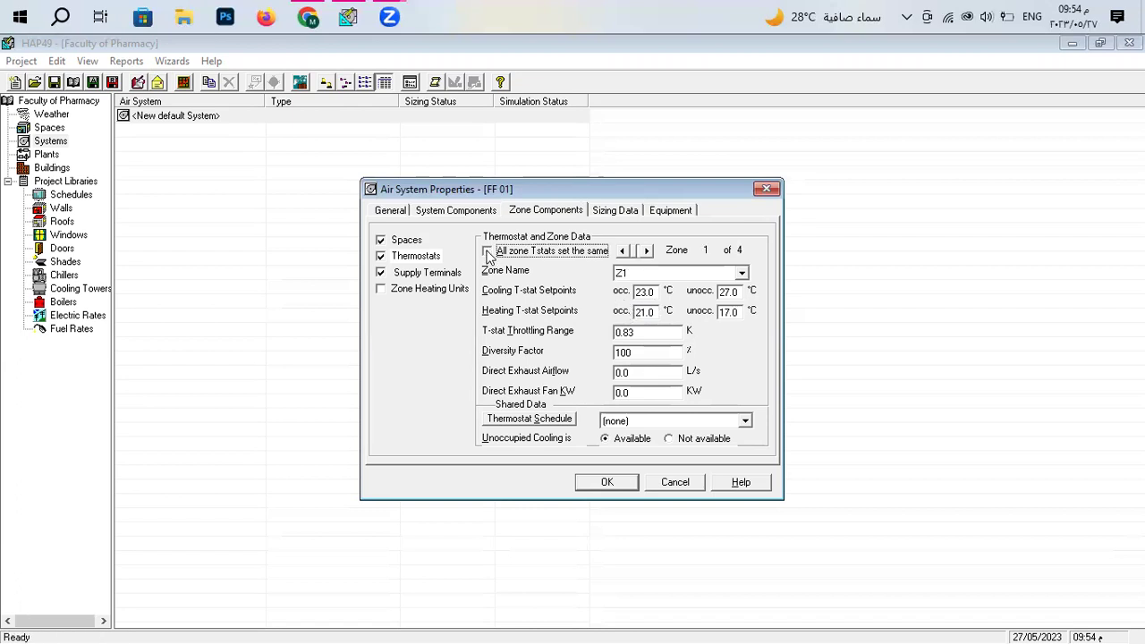
click(742, 272)
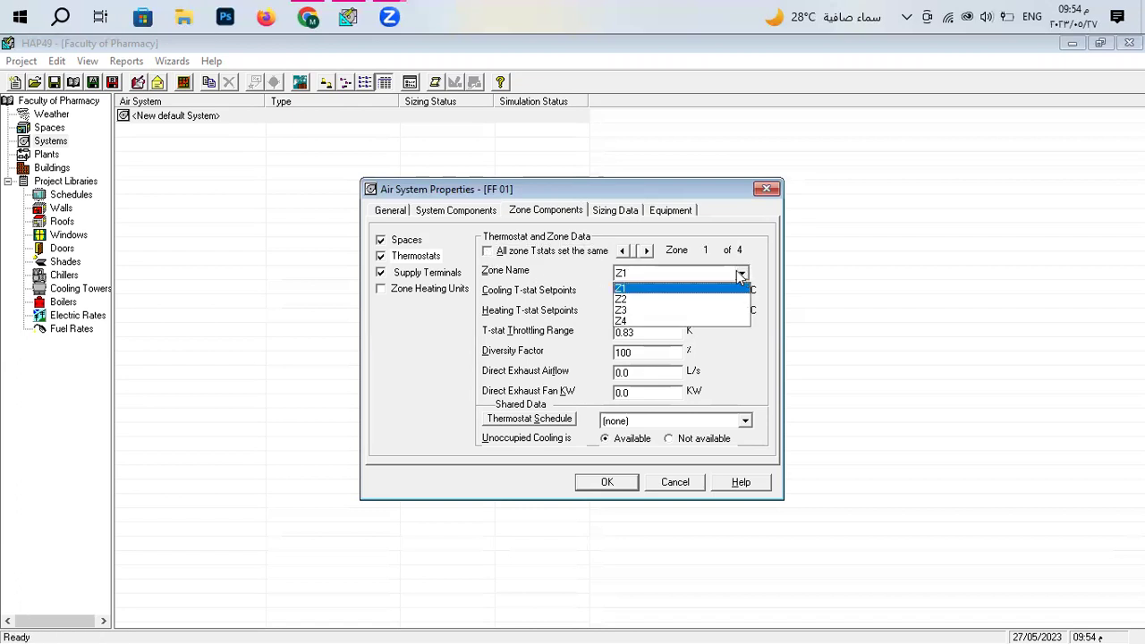
click(638, 289)
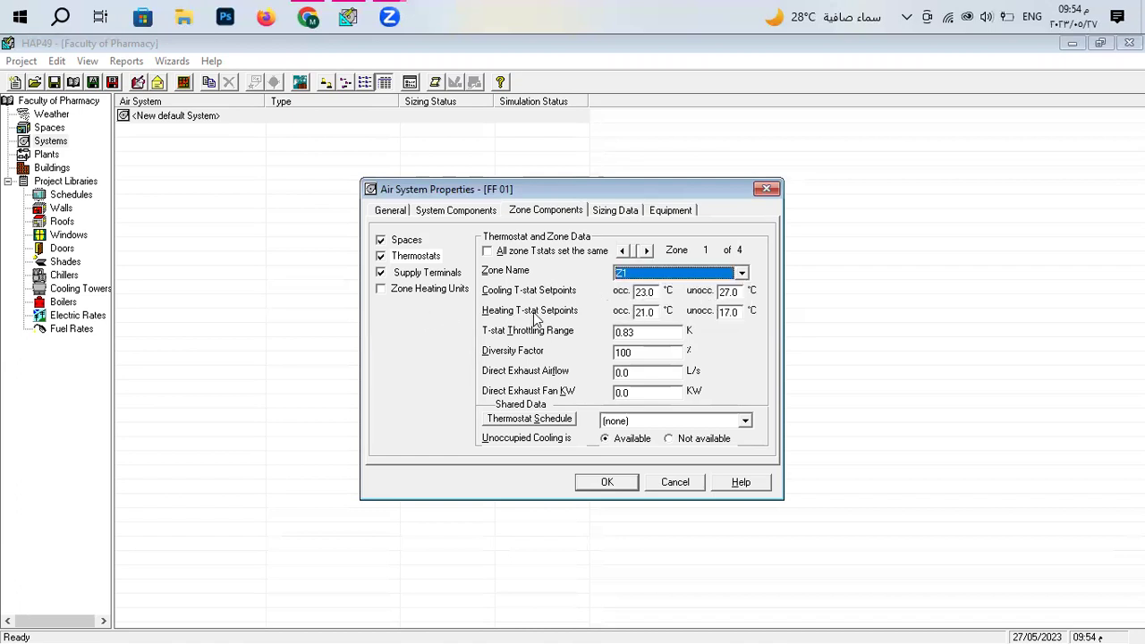
click(740, 273)
click(667, 301)
click(489, 253)
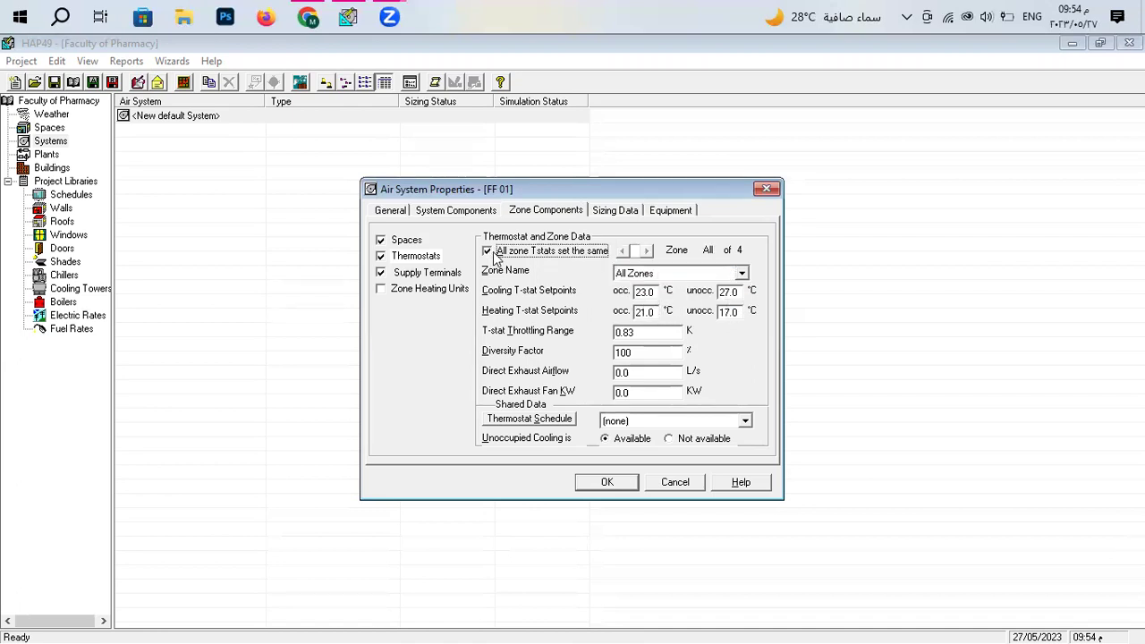
click(740, 273)
click(674, 288)
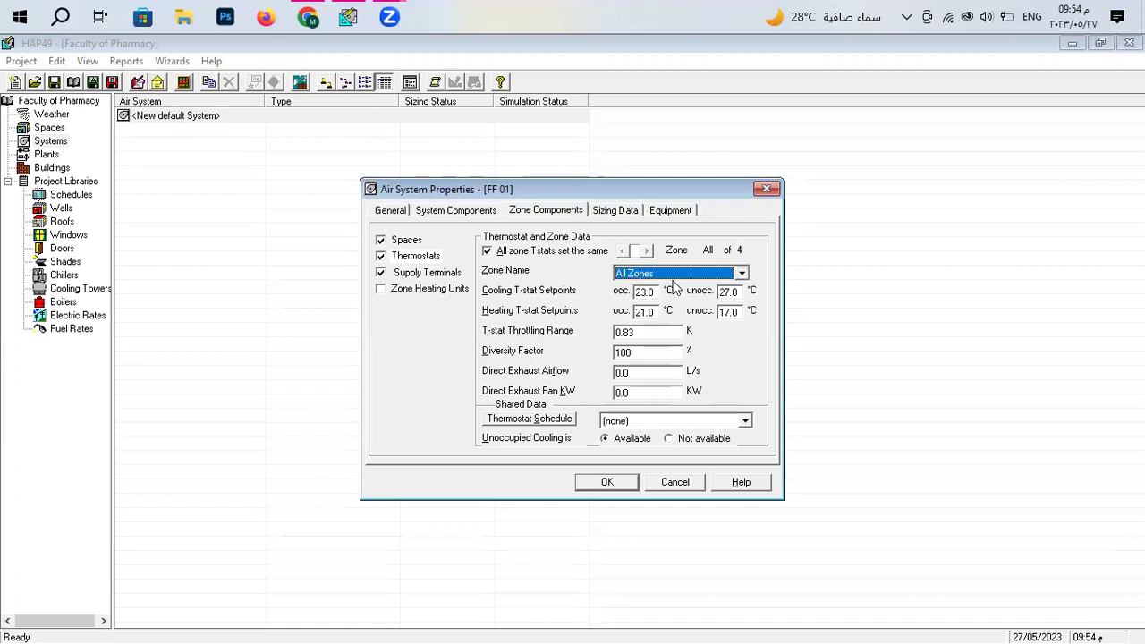
click(639, 292)
click(662, 274)
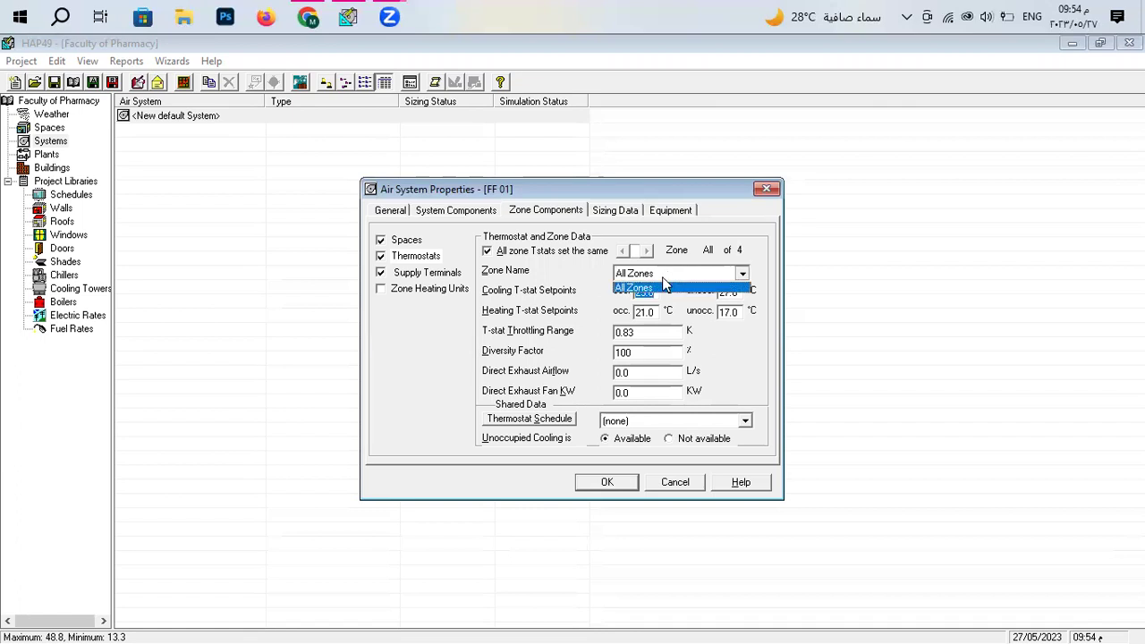
click(657, 287)
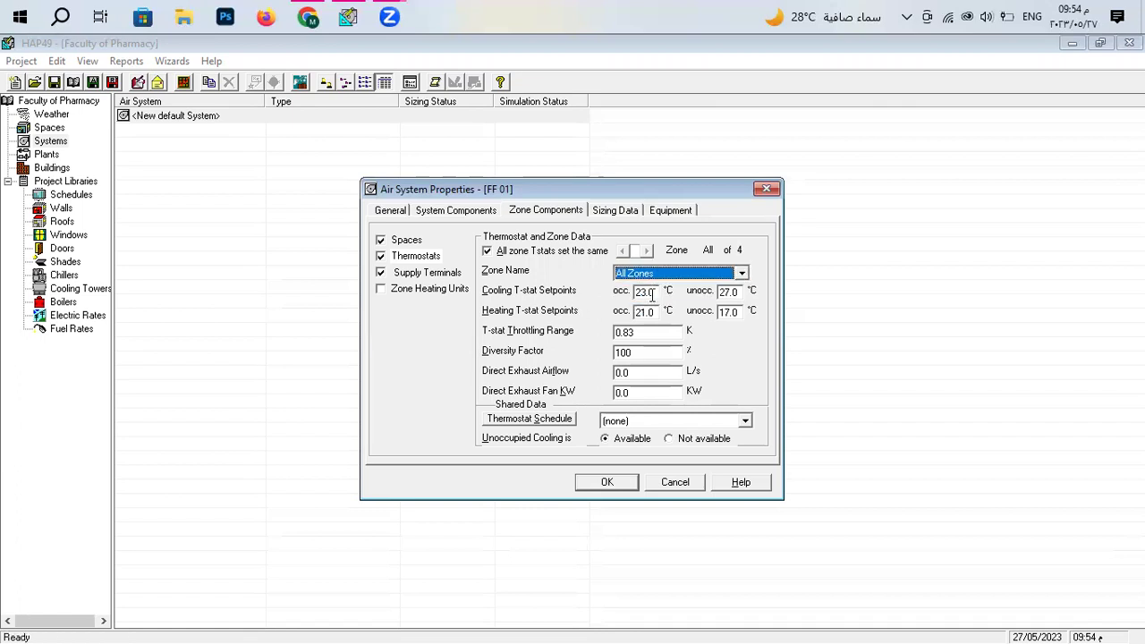
text(3)
Set the thermostat throttling range to 1 K for all zones, and look at the thermostat schedule definition without creating a schedule.
click(651, 334)
double_click(642, 335)
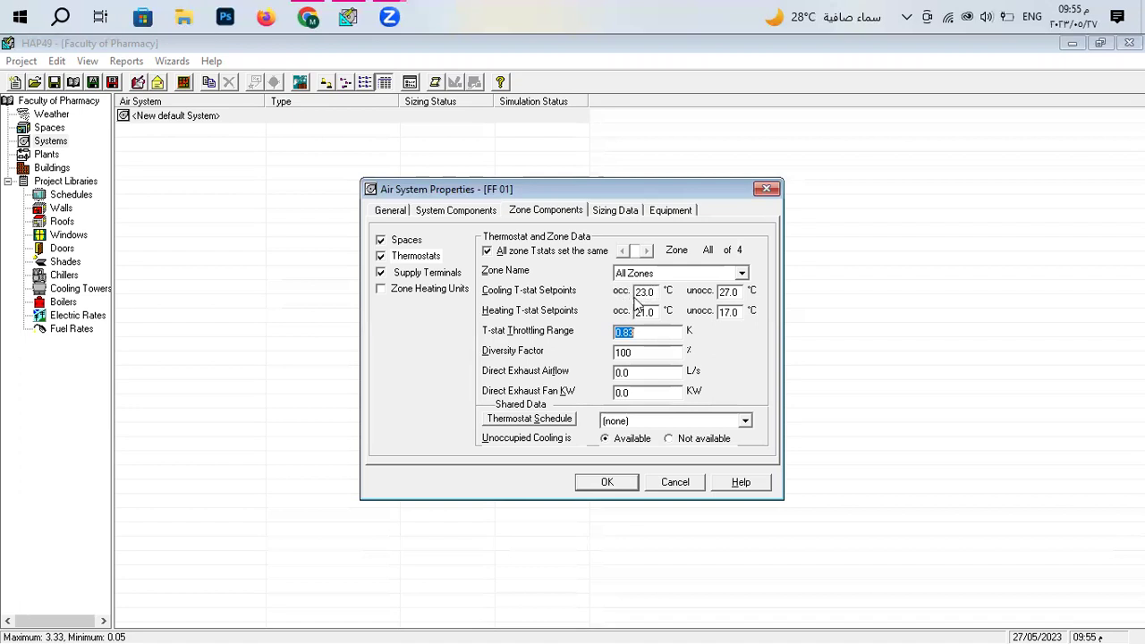
text(1)
click(642, 354)
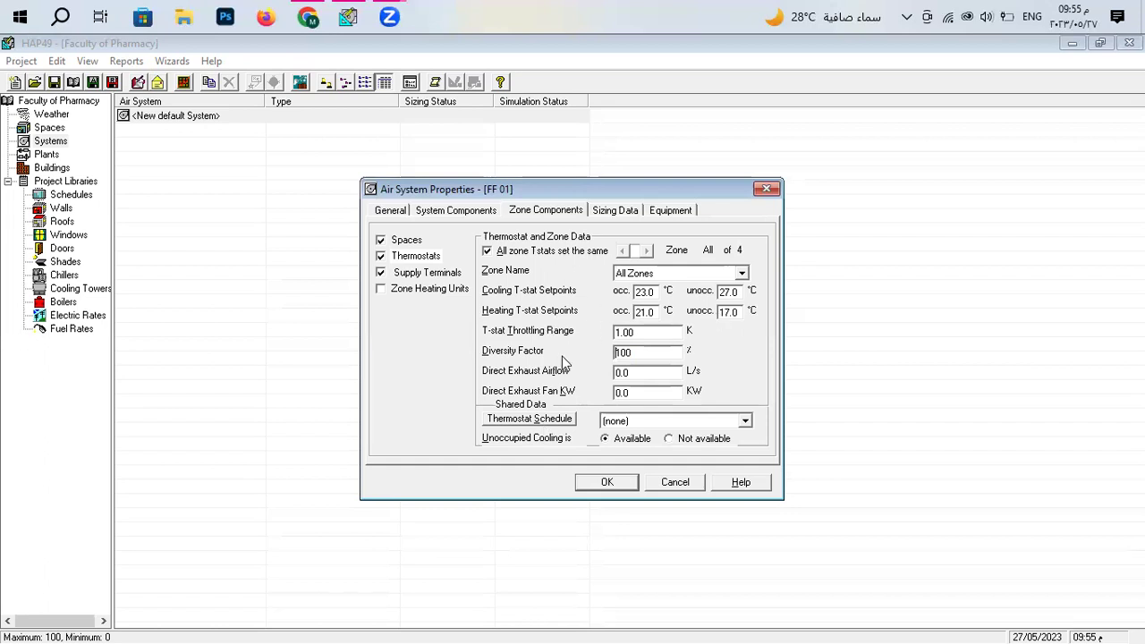
click(558, 420)
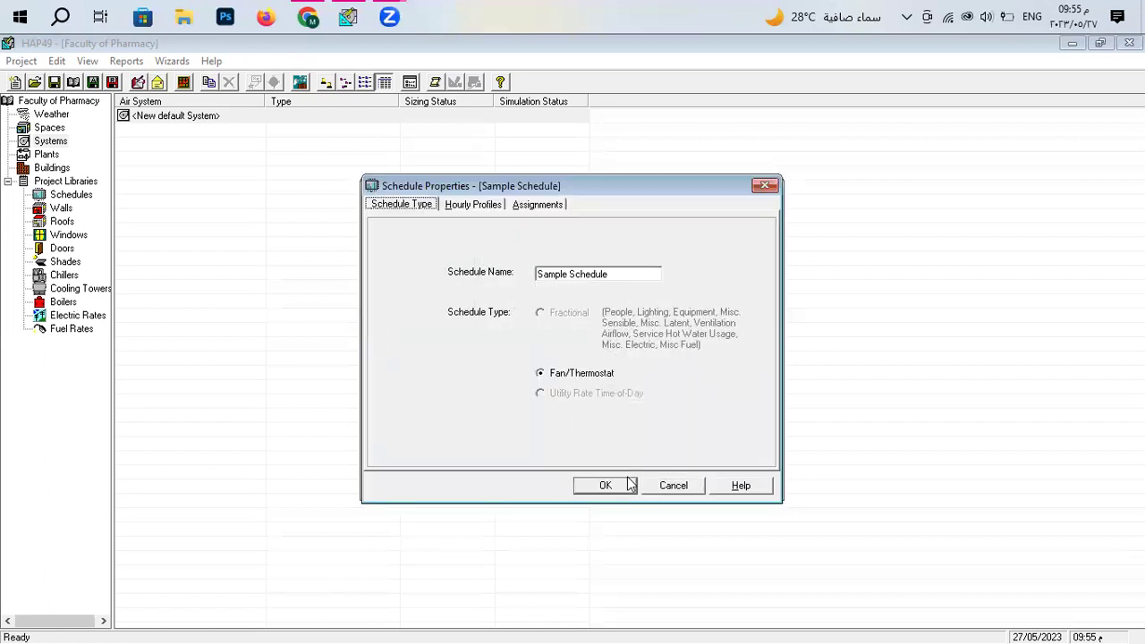
click(658, 485)
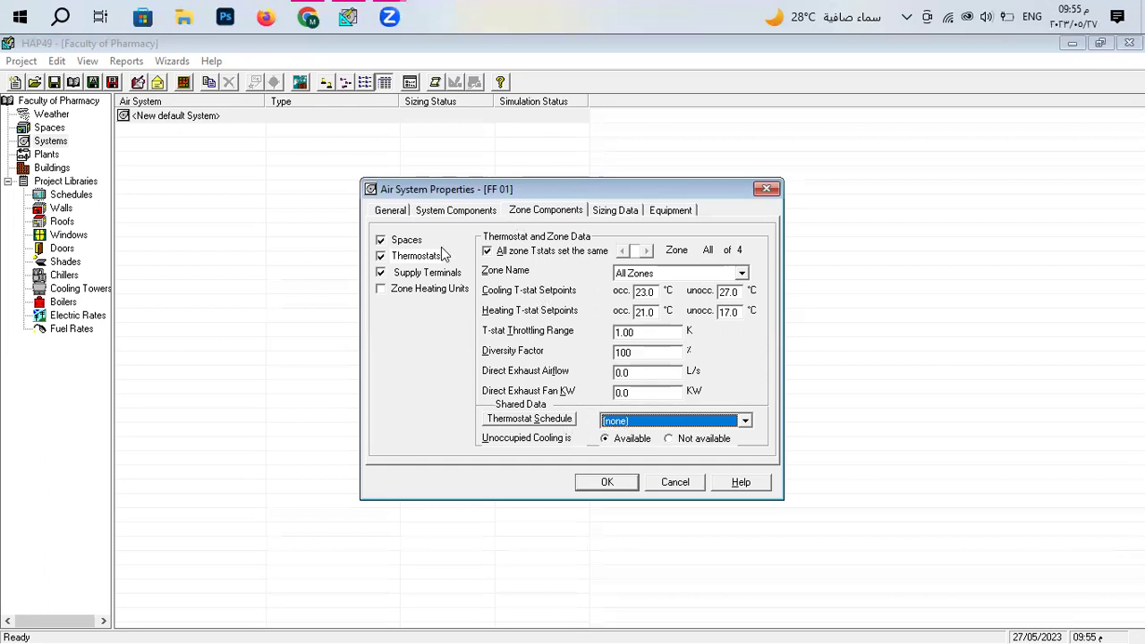
Go to the supply terminal data for all zones and choose Diffuser with Reheat as the terminal type.
click(430, 279)
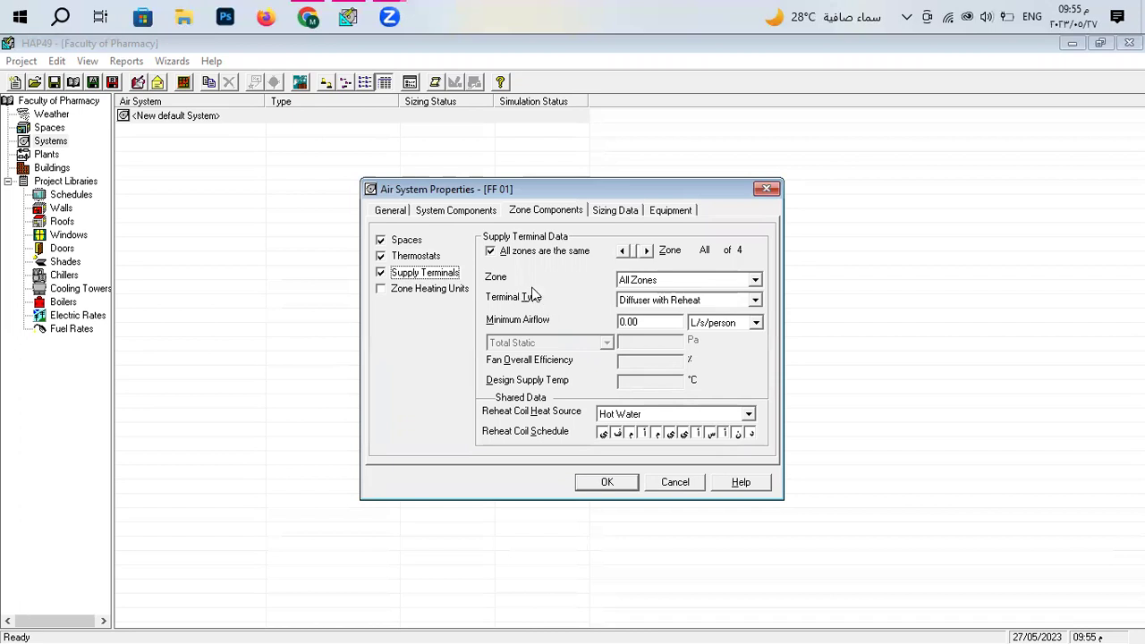
click(669, 279)
click(669, 279)
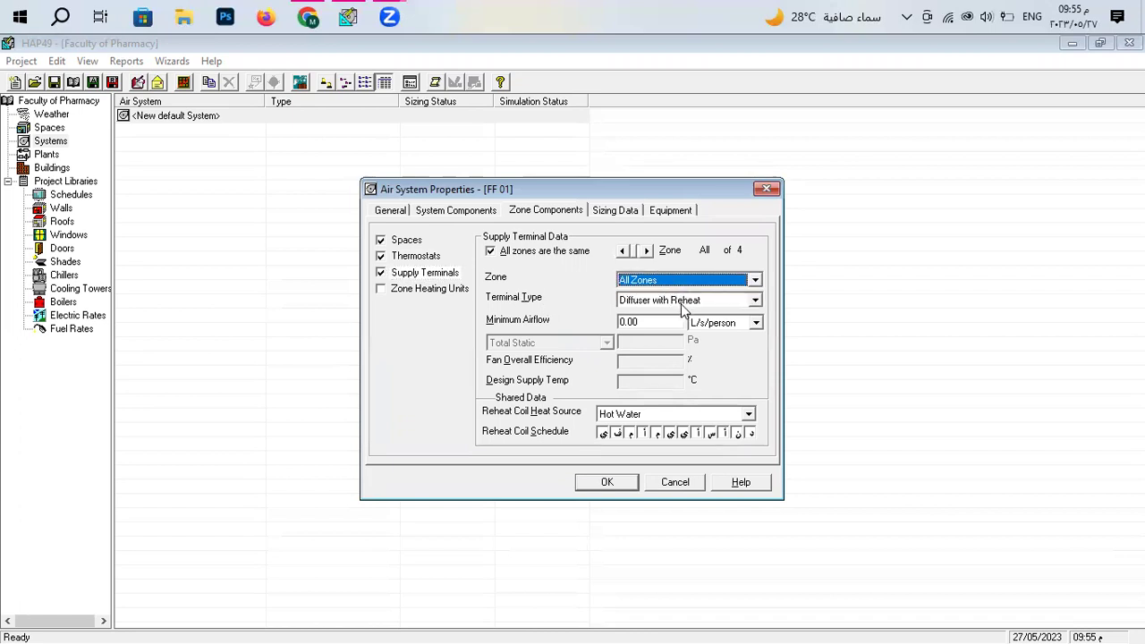
click(685, 303)
click(662, 316)
click(669, 301)
click(667, 325)
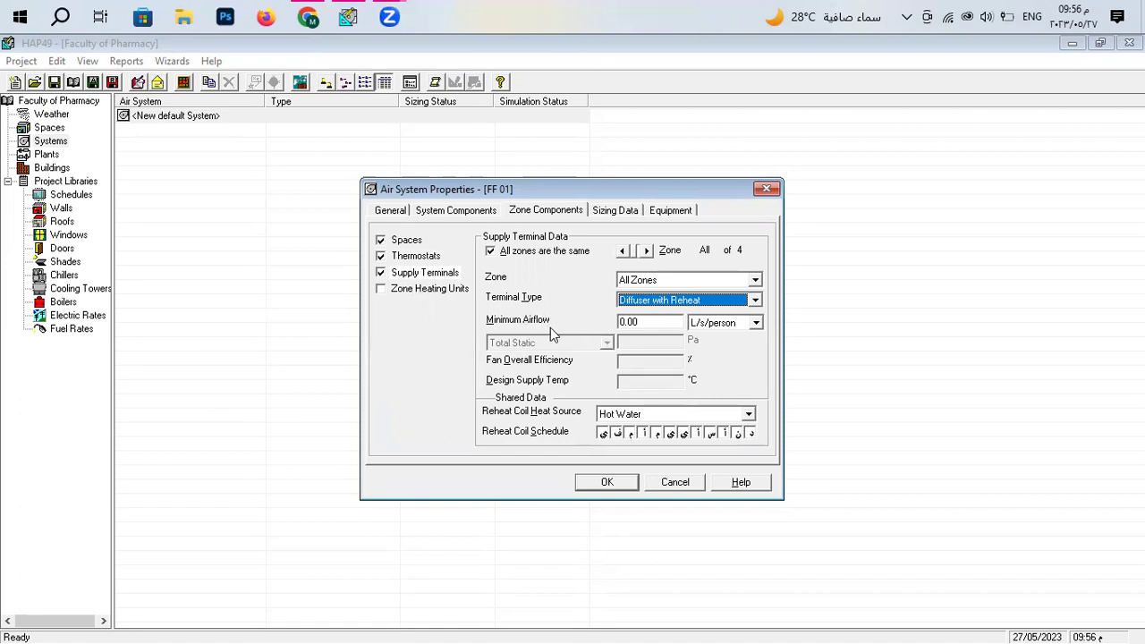
Set the supply terminals' minimum airflow to 4 ACH for all zones.
click(757, 323)
click(720, 373)
click(650, 323)
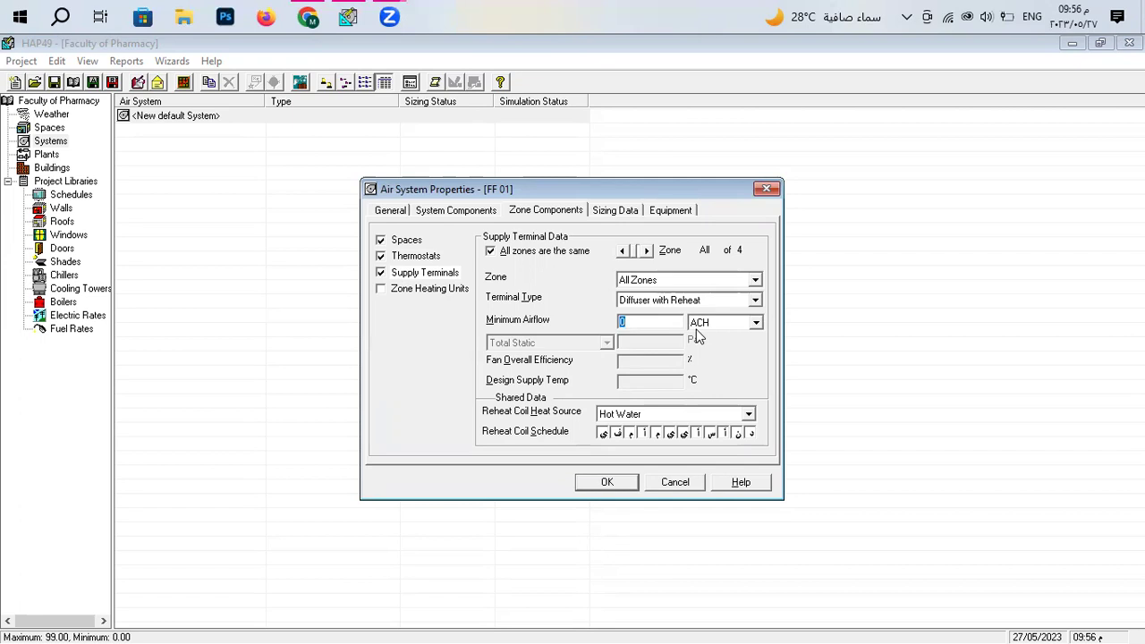
click(757, 324)
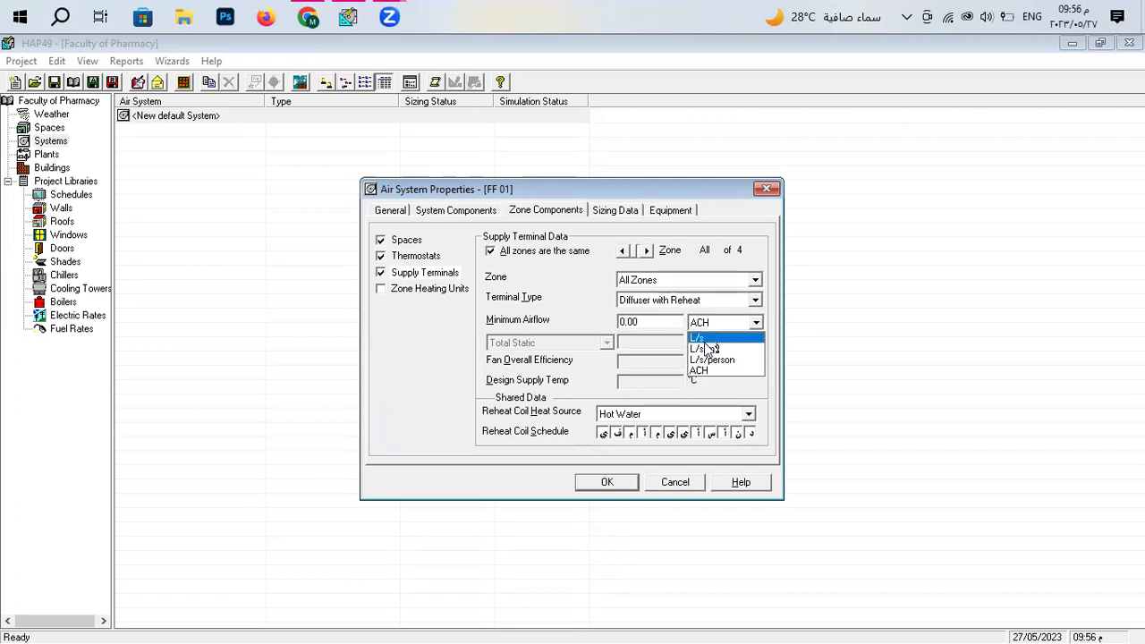
click(605, 328)
click(648, 324)
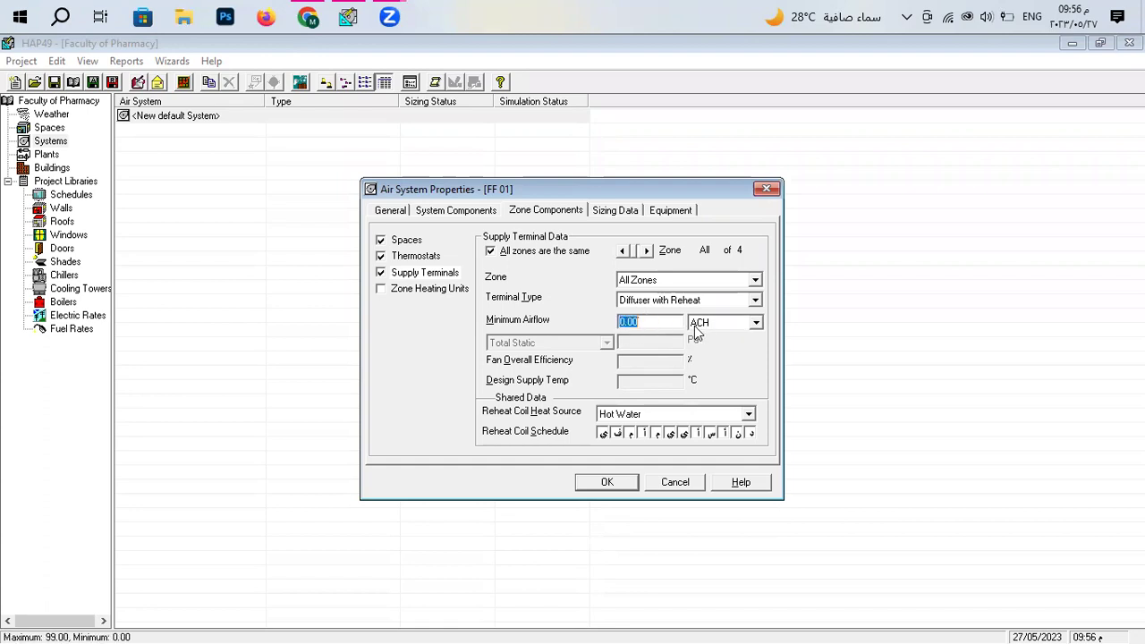
click(758, 322)
click(713, 374)
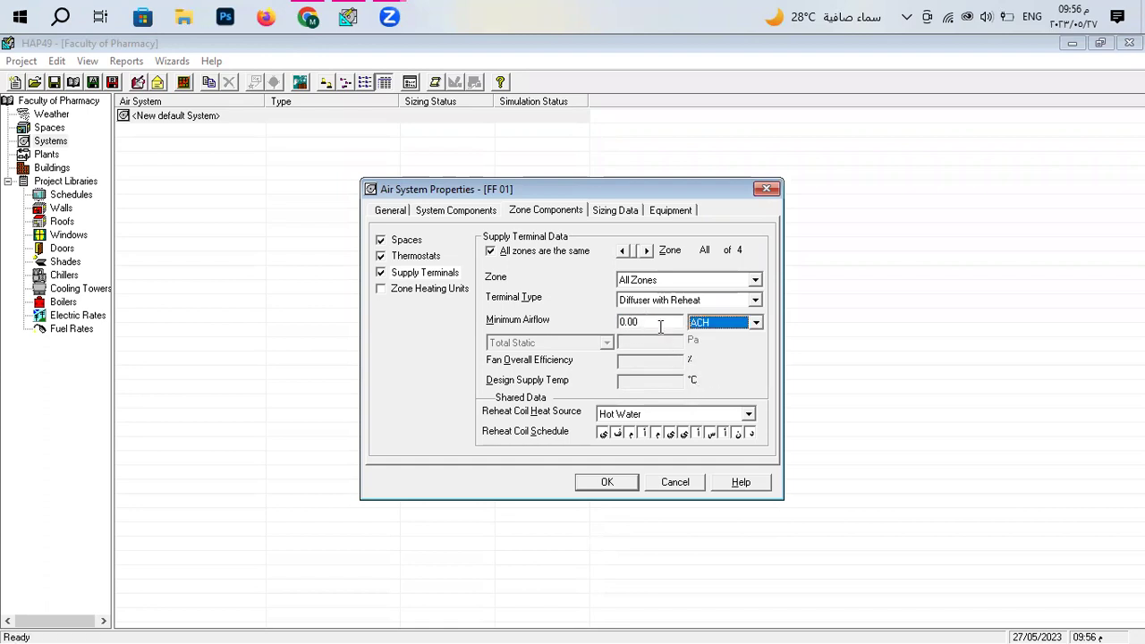
click(658, 326)
text(4)
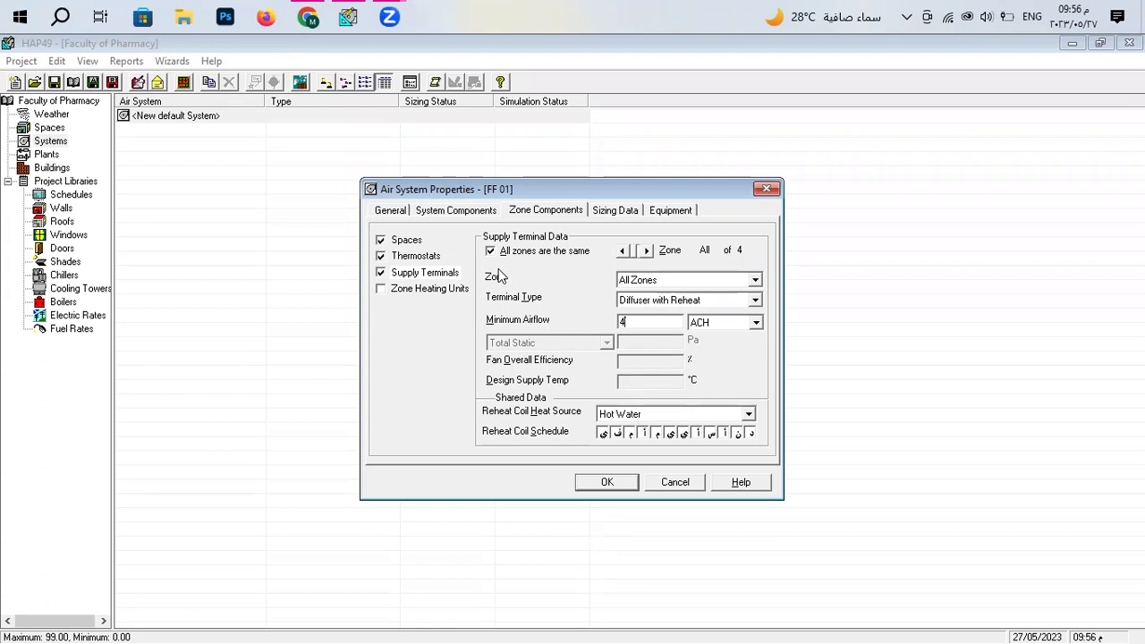
Set the cooling sensible and heating safety factors in the system sizing data to 10%.
click(621, 214)
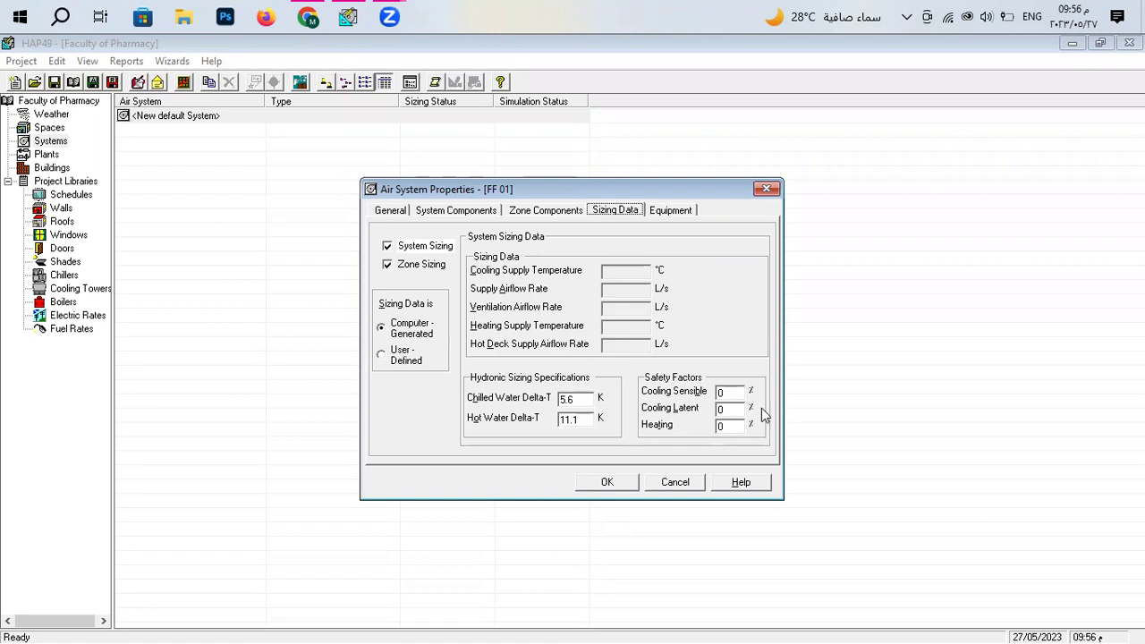
click(721, 393)
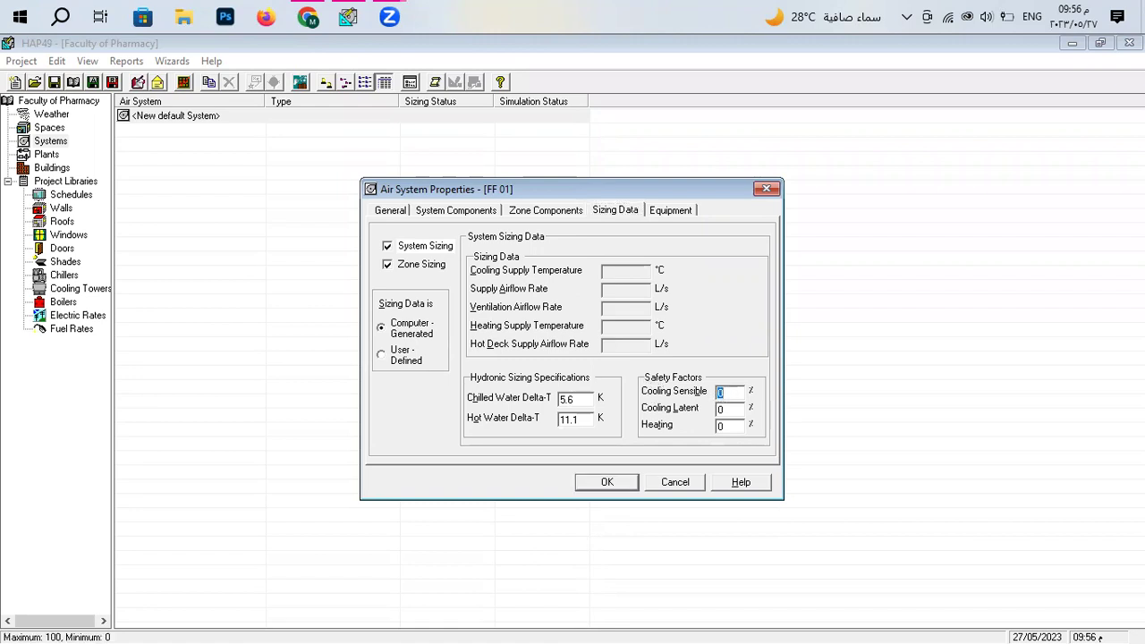
text(10)
click(729, 411)
click(724, 425)
text(10)
Review the general, system component, zone component, sizing and equipment settings of air system FF 01.
click(673, 211)
click(609, 211)
click(560, 212)
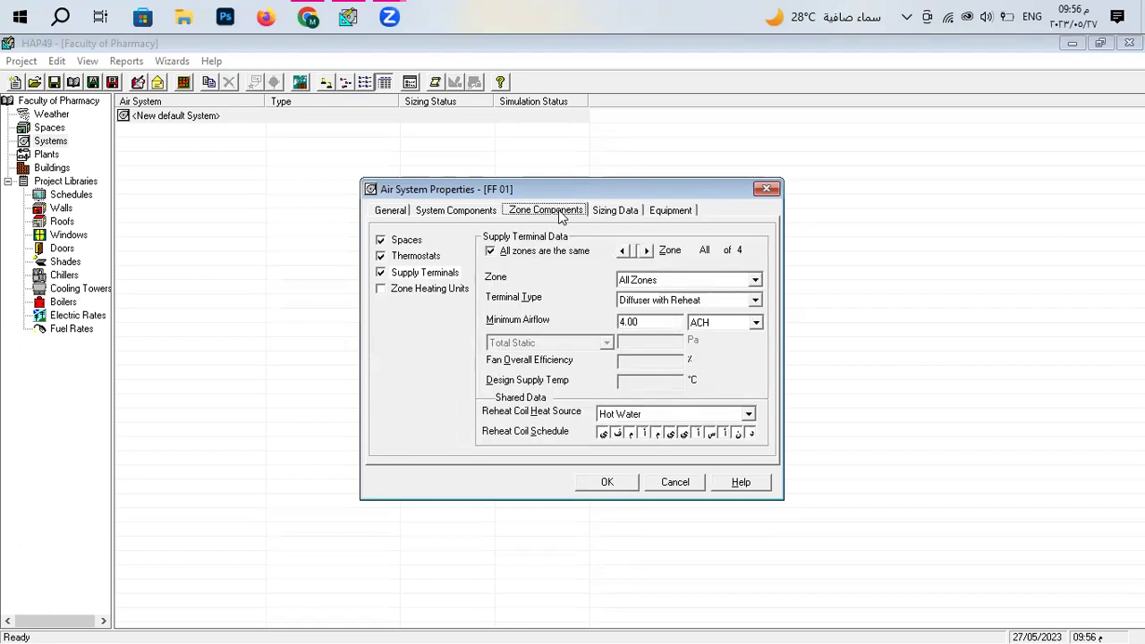
click(417, 211)
click(391, 211)
click(444, 213)
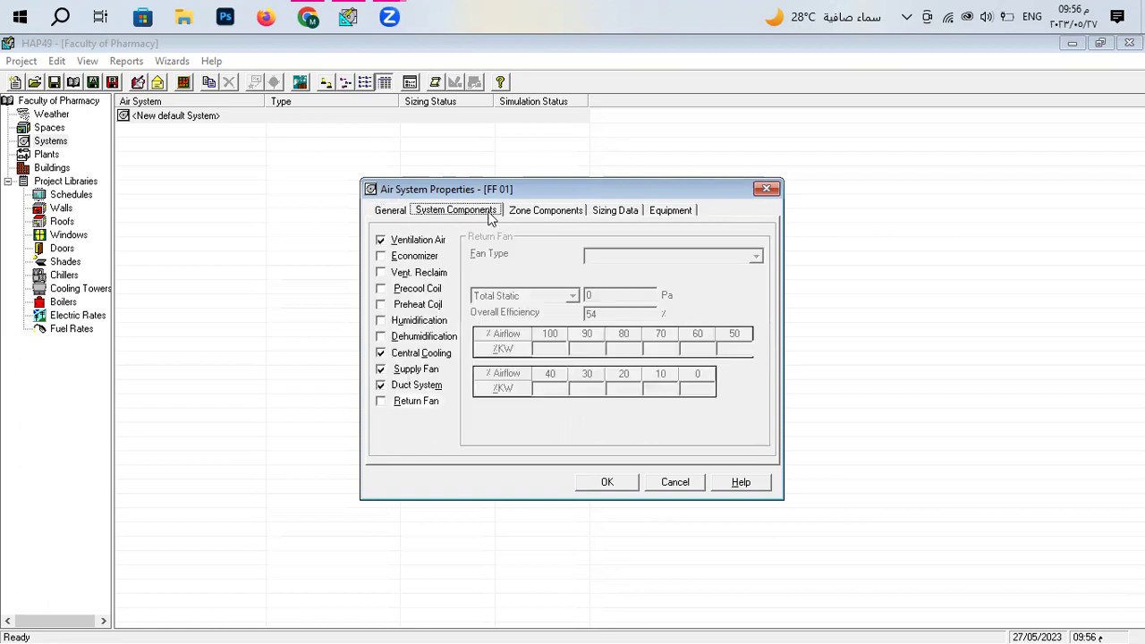
click(526, 212)
click(615, 212)
click(663, 213)
click(388, 215)
click(442, 215)
click(389, 215)
click(442, 215)
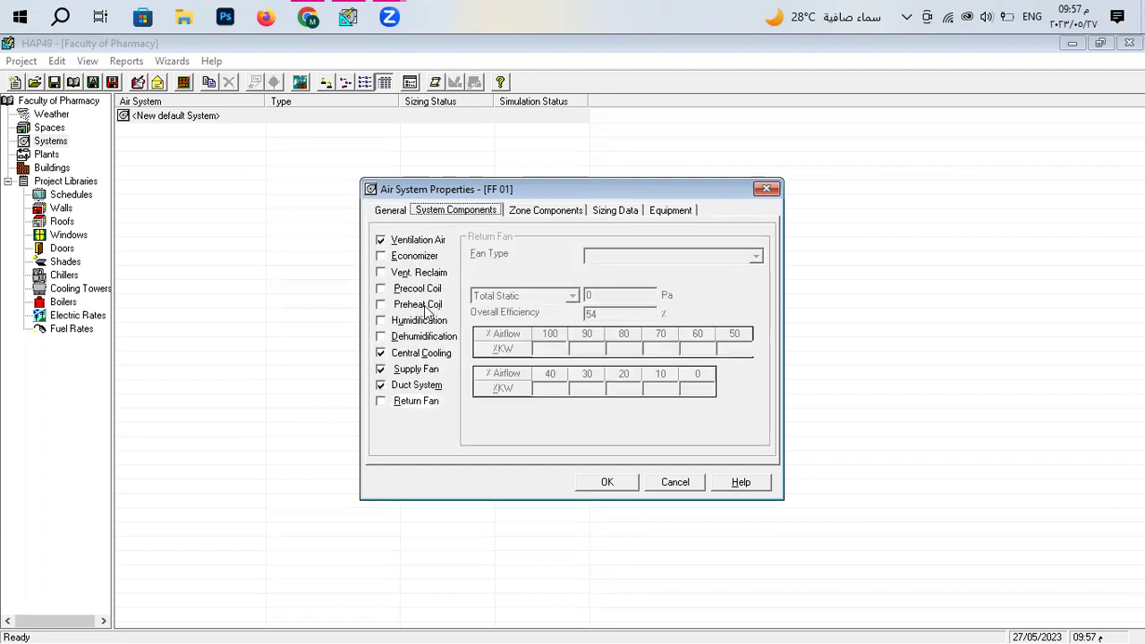
click(550, 215)
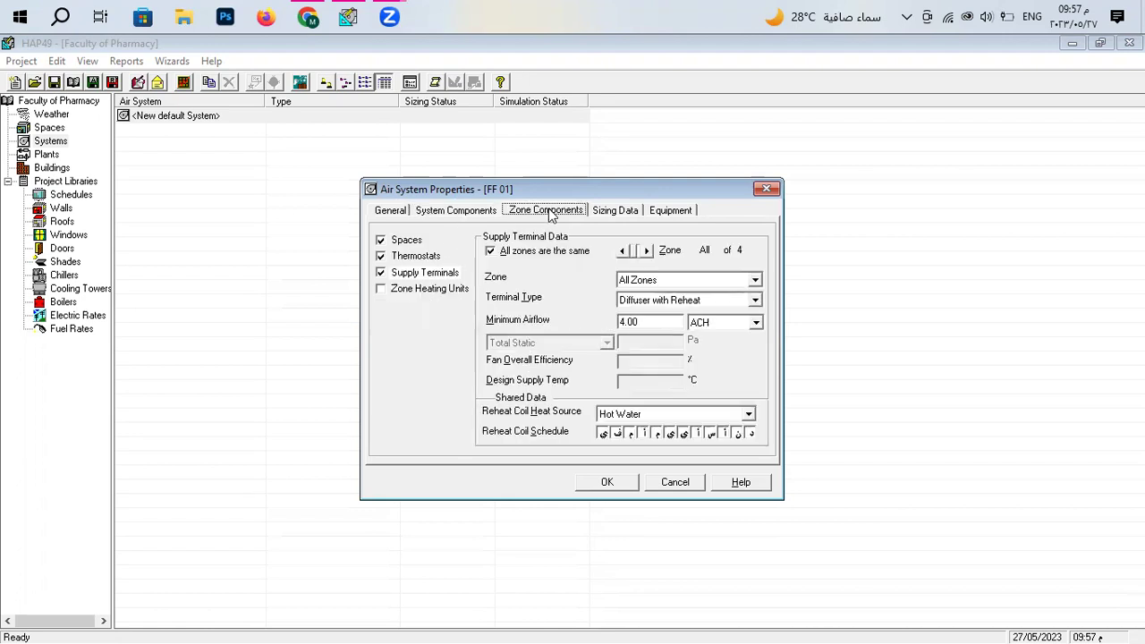
click(618, 218)
click(663, 215)
click(398, 214)
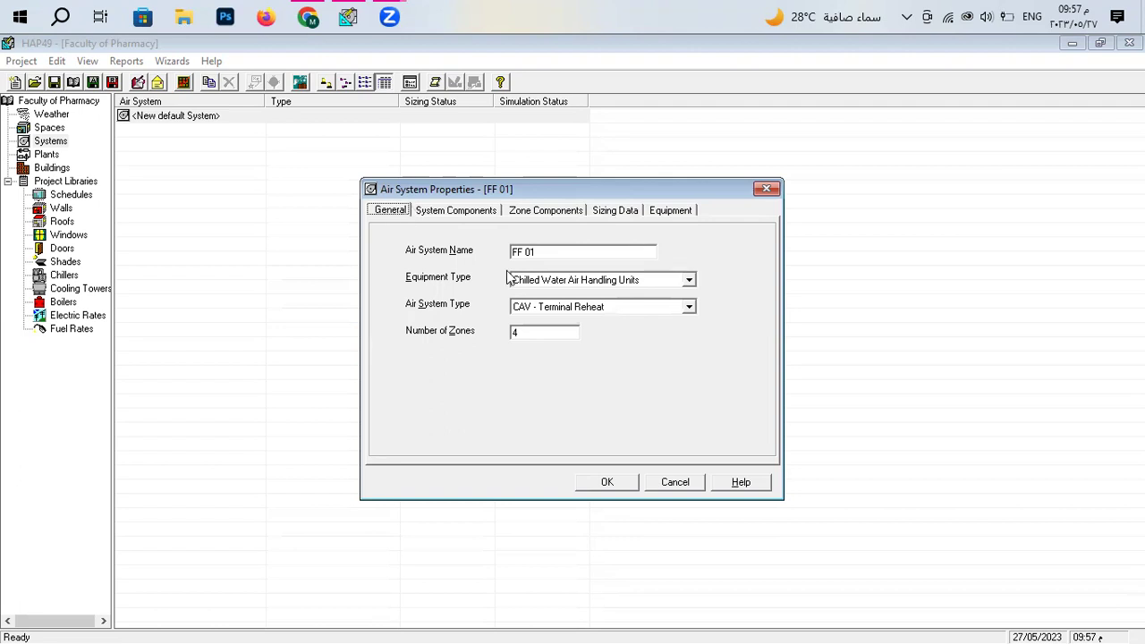
click(453, 214)
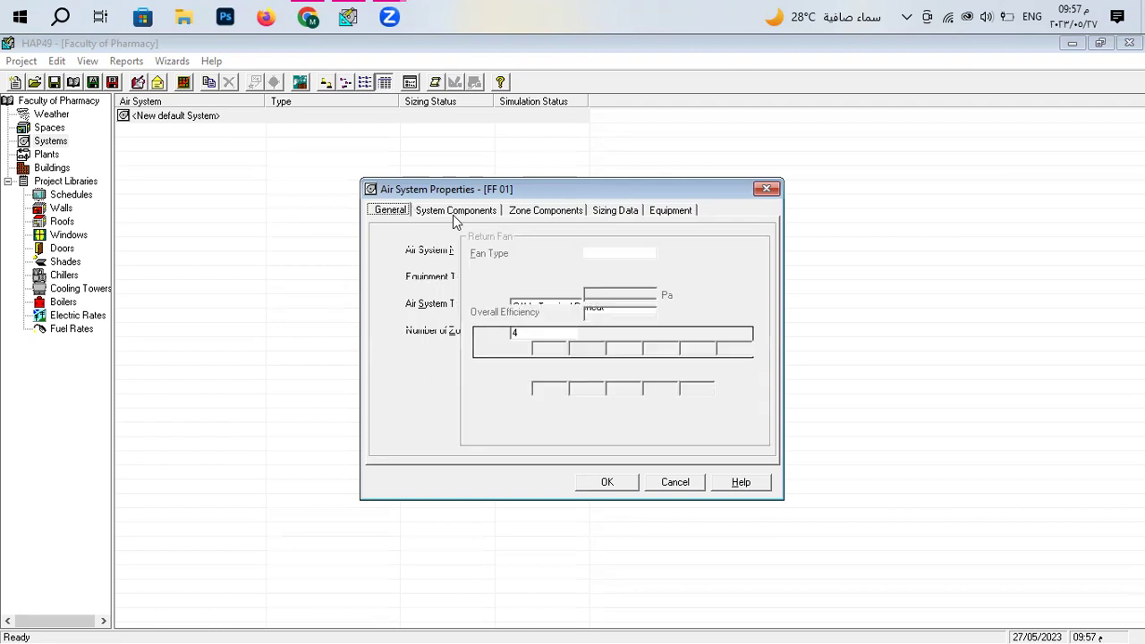
click(512, 218)
click(631, 217)
click(539, 218)
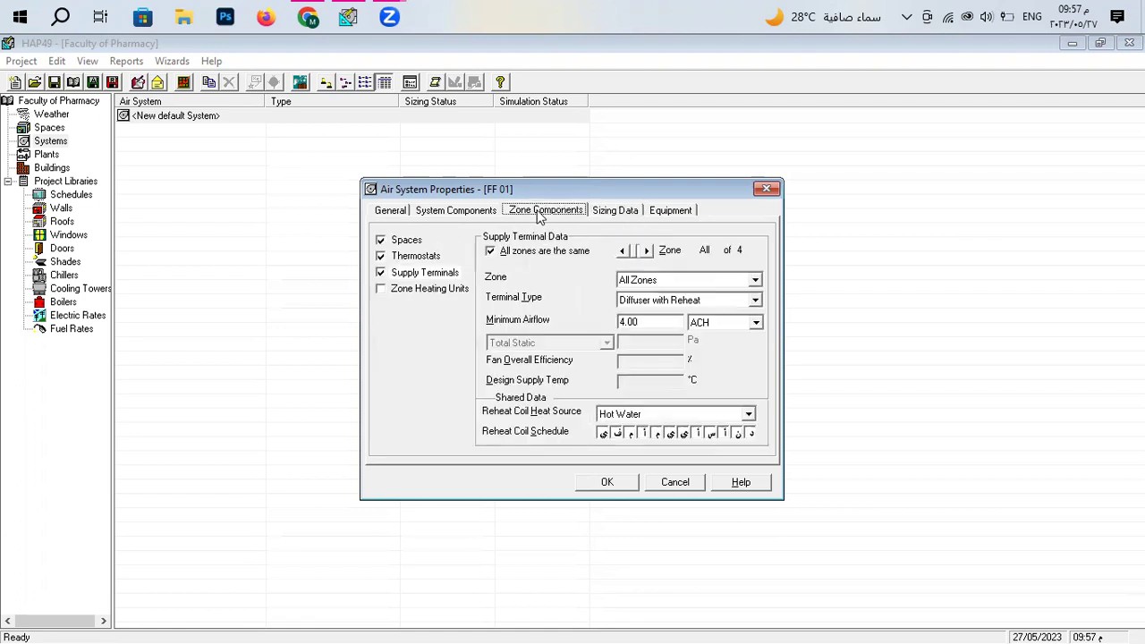
Enable the precool coil in the system components and set its setpoint to 12 °C.
click(490, 213)
click(415, 370)
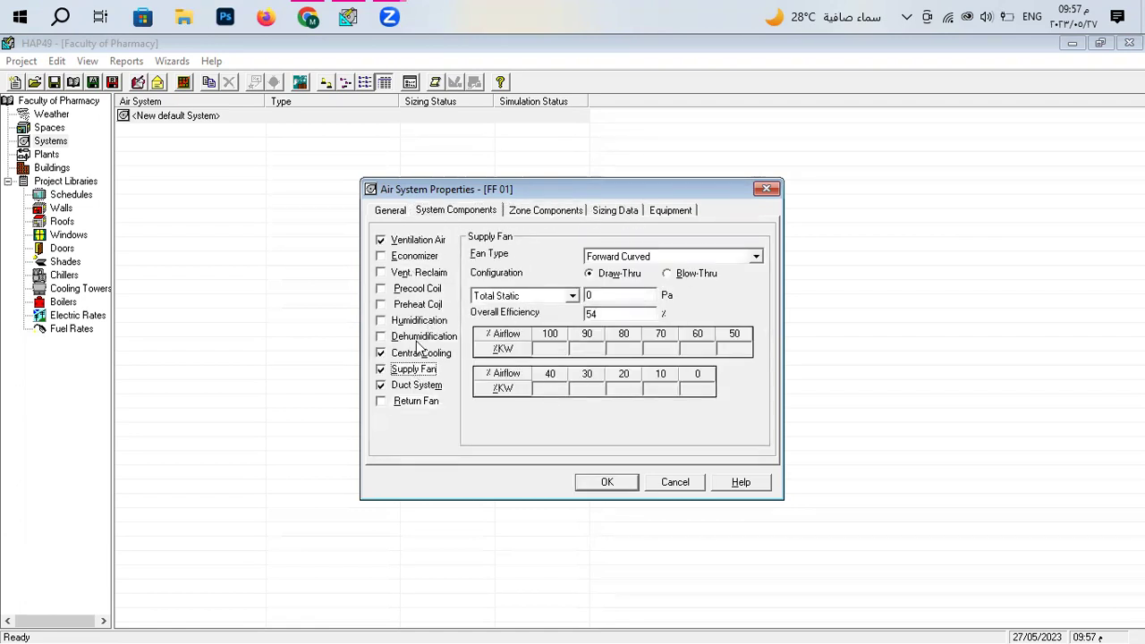
click(416, 353)
click(384, 290)
click(381, 290)
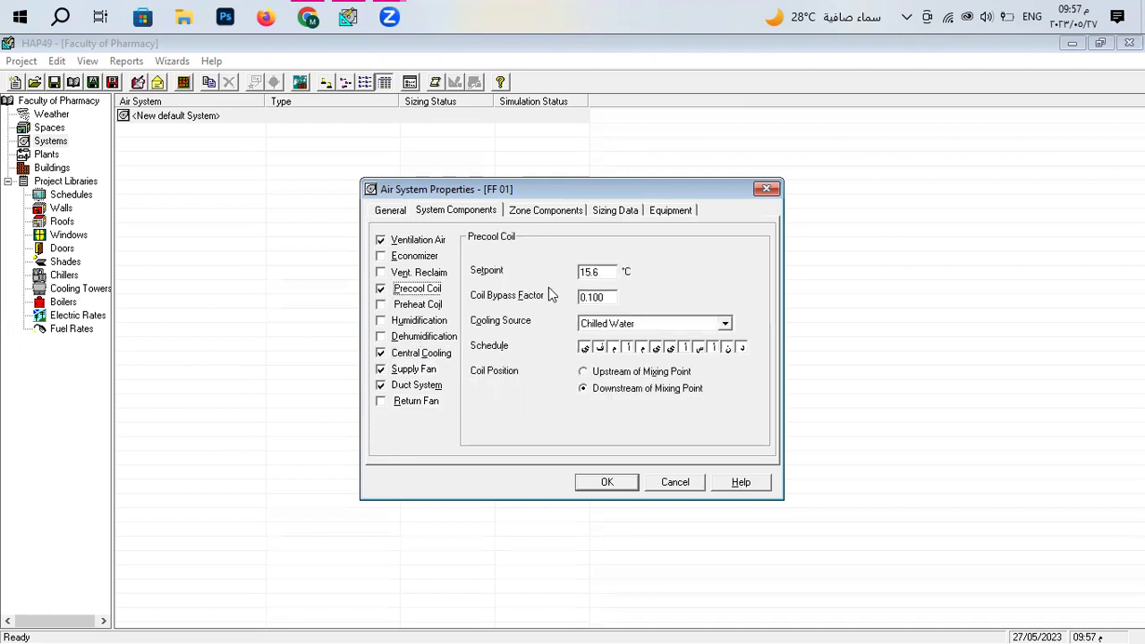
click(588, 273)
double_click(590, 273)
text(12)
Enable the preheat coil in the system components and set its setpoint to 15 °C.
click(414, 306)
click(381, 305)
double_click(602, 274)
text(15)
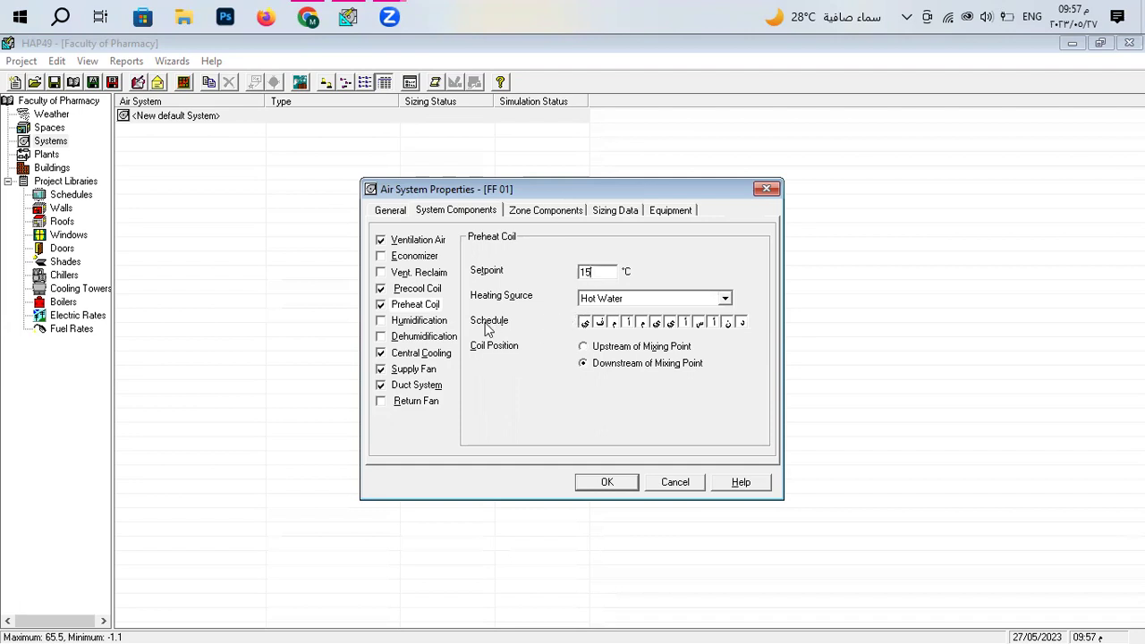
Review the central cooling, zone component and general settings of air system FF 01.
click(409, 351)
click(523, 214)
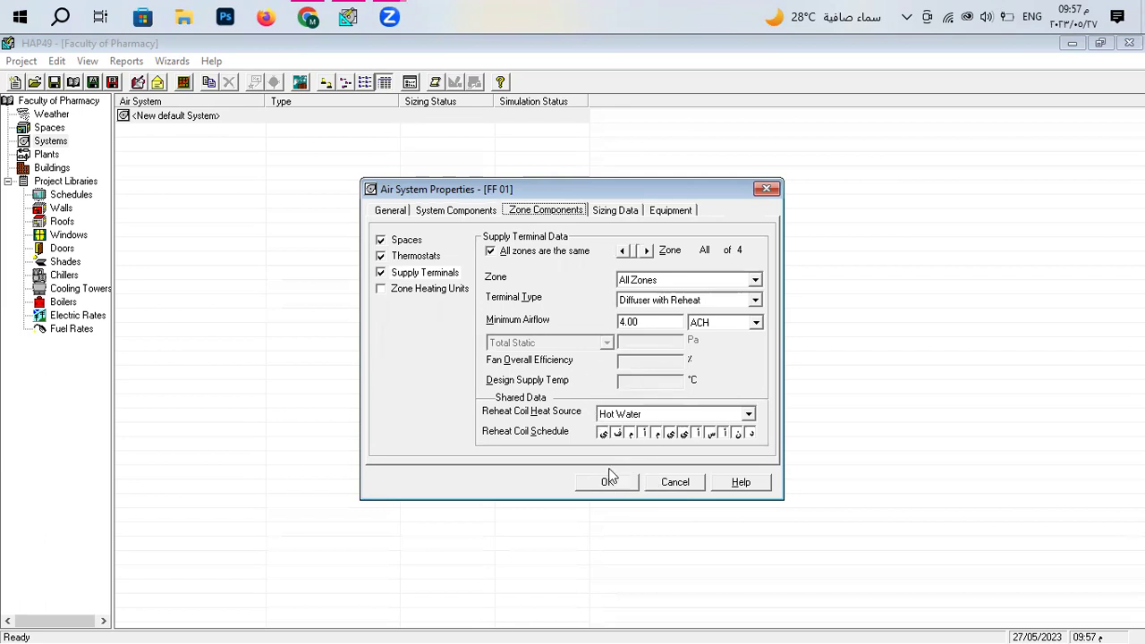
click(459, 213)
click(393, 214)
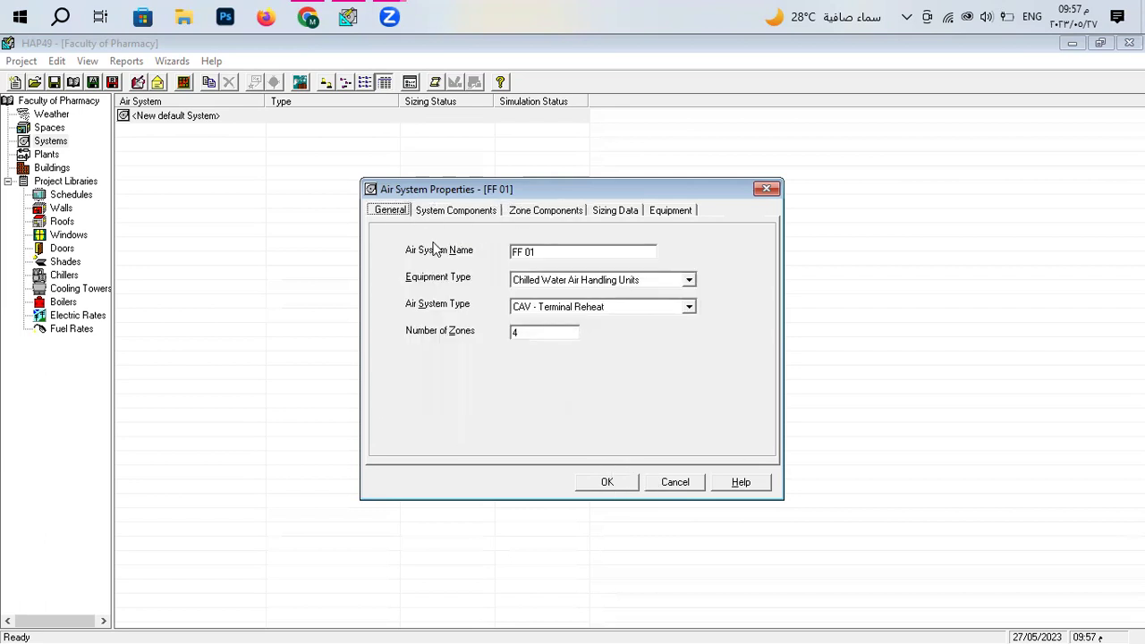
click(488, 215)
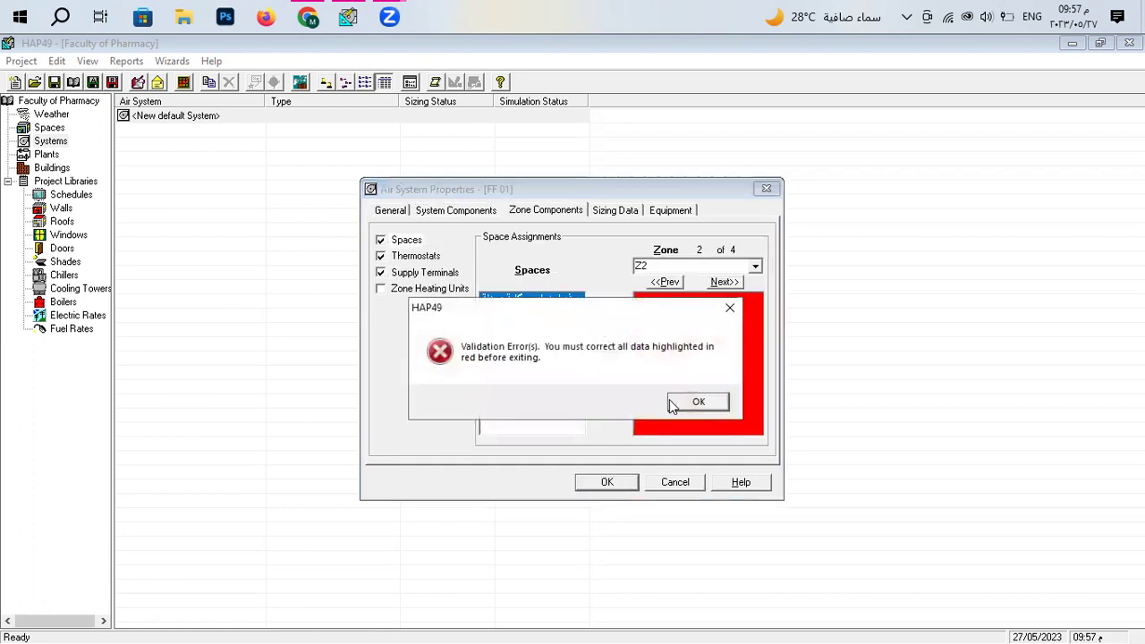
Assign the space فصل دراسي كلية صيدلة to zone Z2 and try to save the air system.
click(696, 401)
click(608, 344)
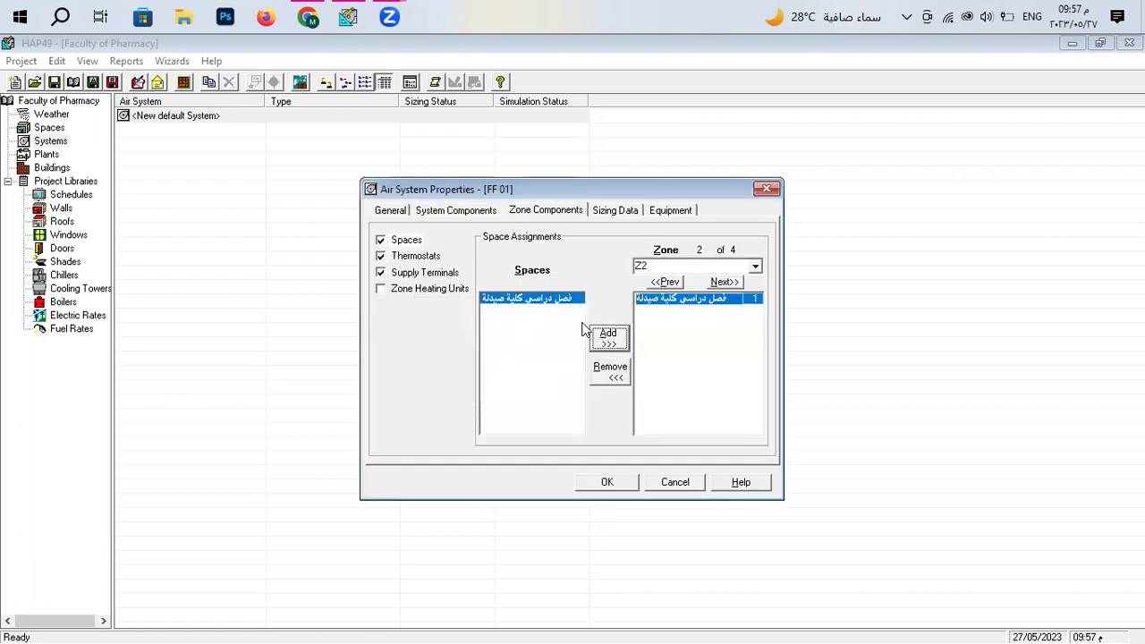
click(606, 483)
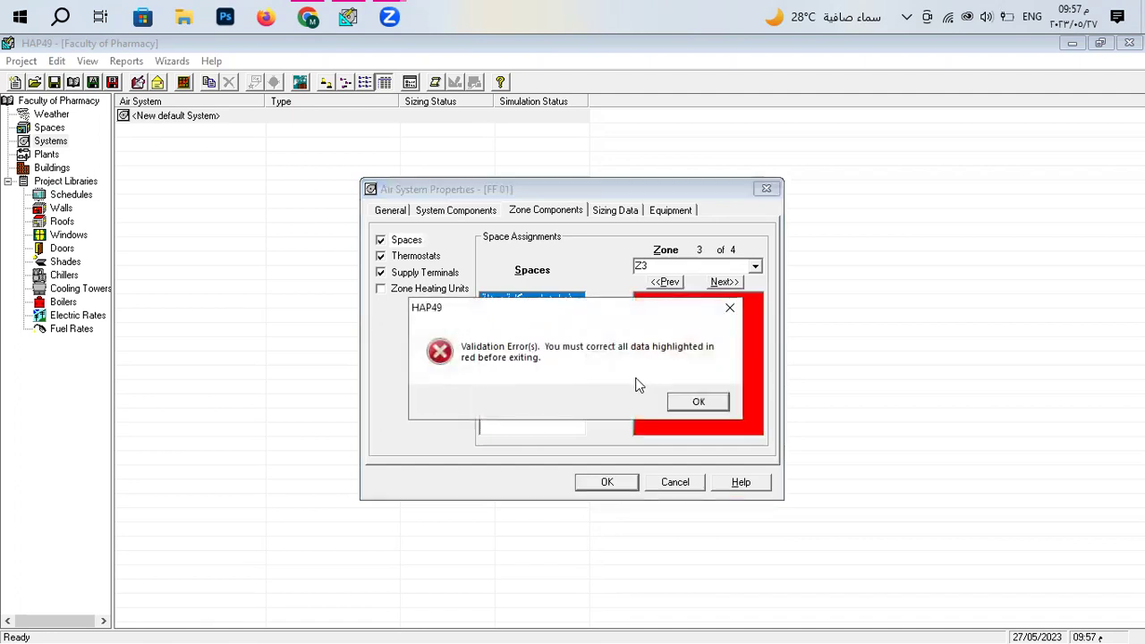
click(696, 401)
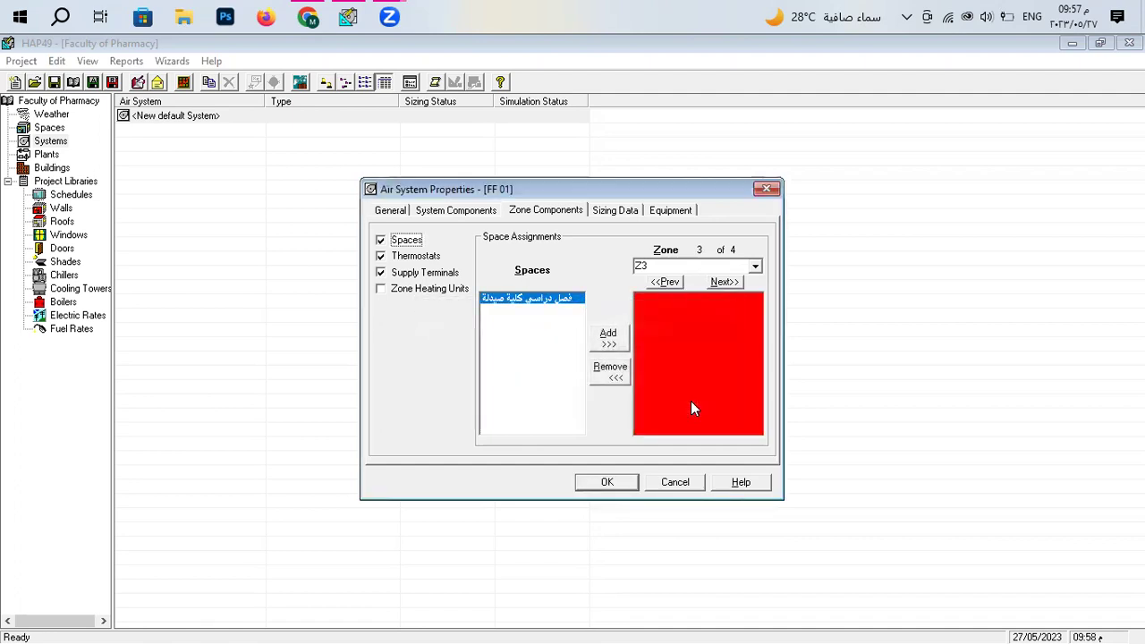
click(755, 267)
Set the number of zones to 1 and add another فصل دراسي كلية صيدلة space to zone Z1.
click(400, 209)
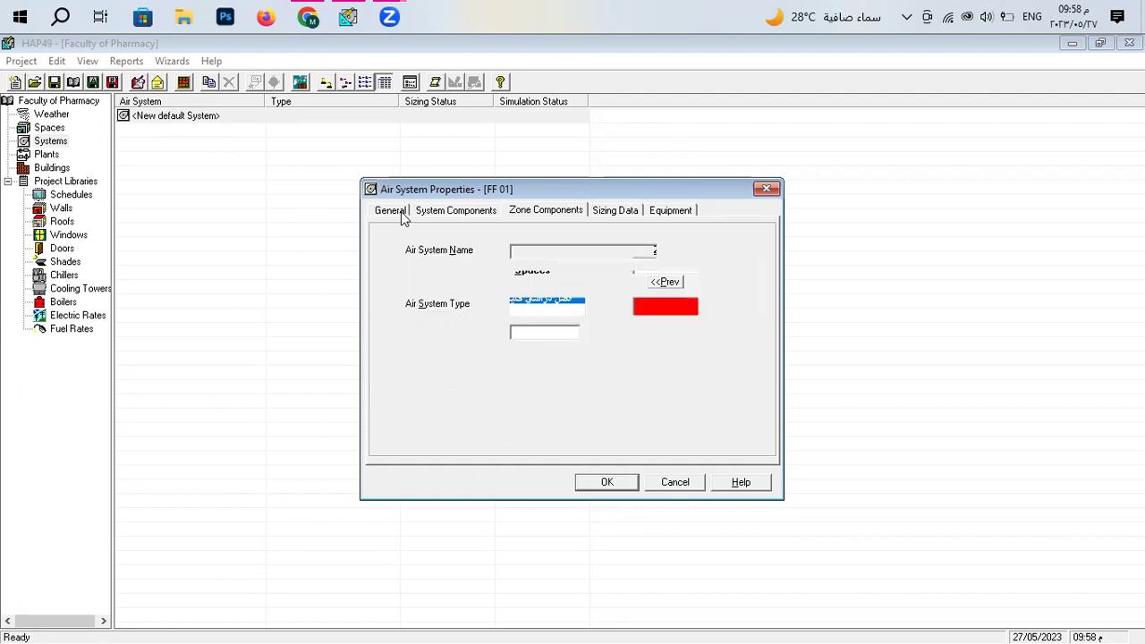
double_click(524, 332)
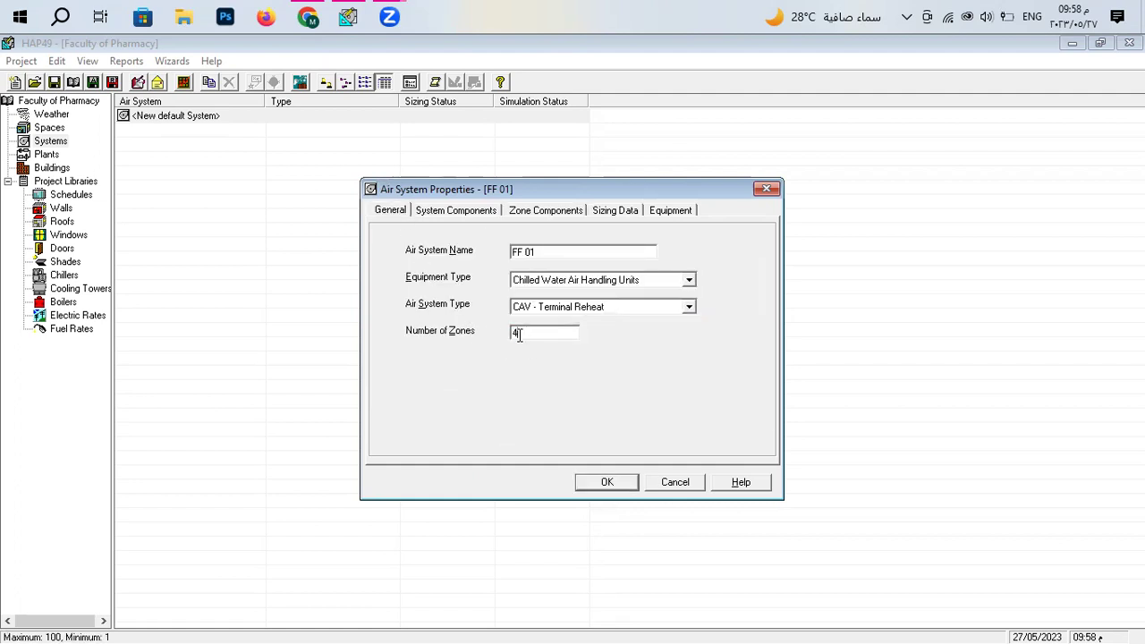
text(1)
click(549, 213)
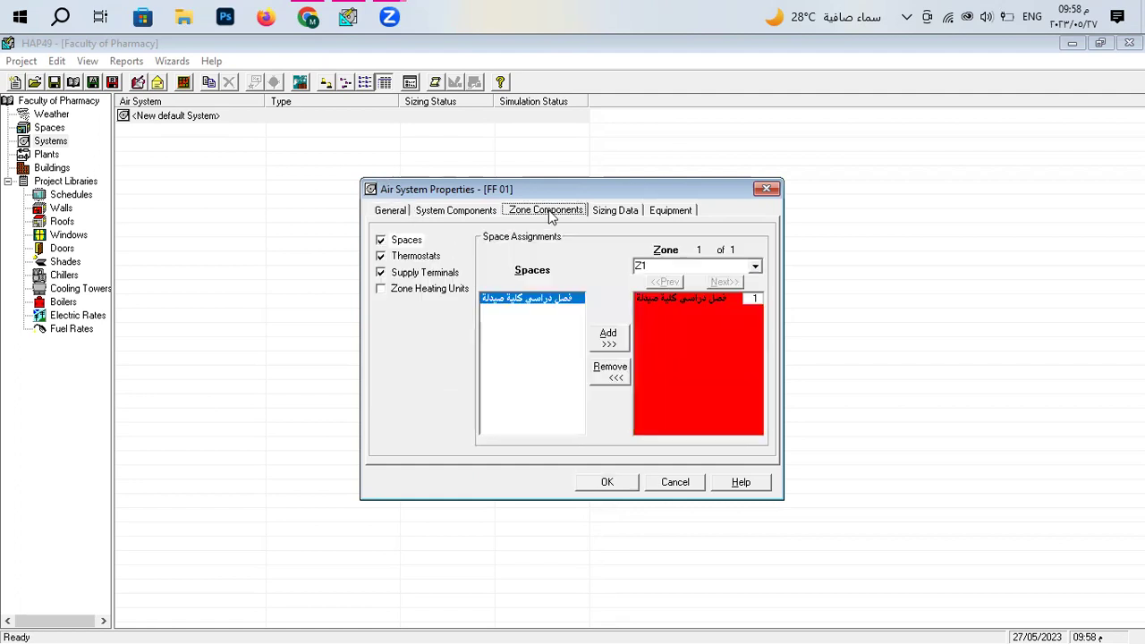
click(609, 338)
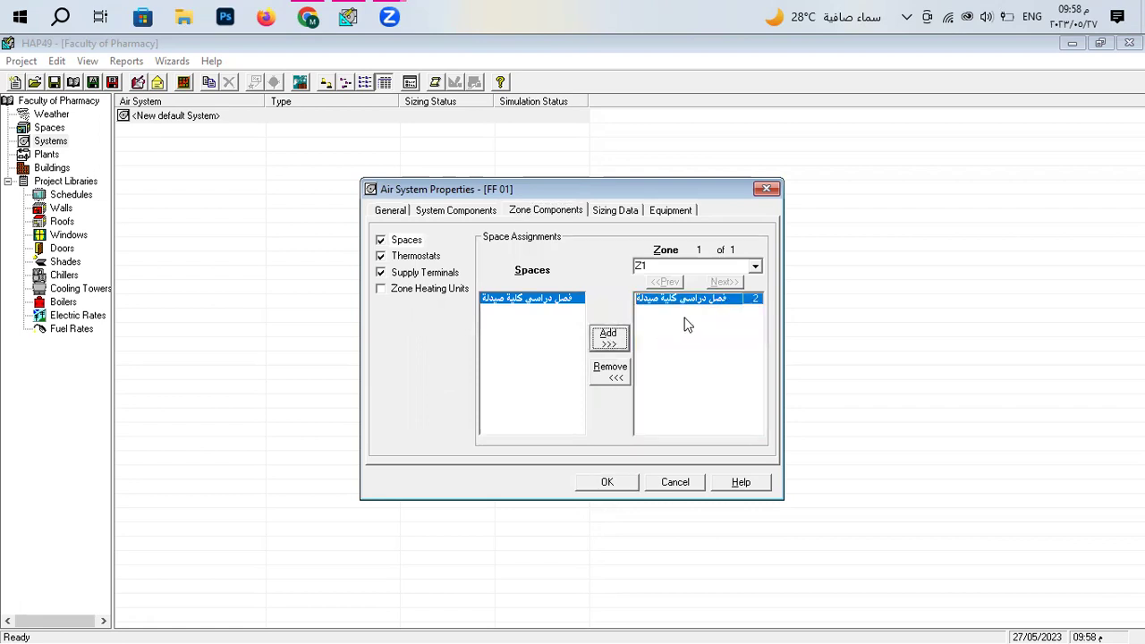
click(754, 265)
click(689, 282)
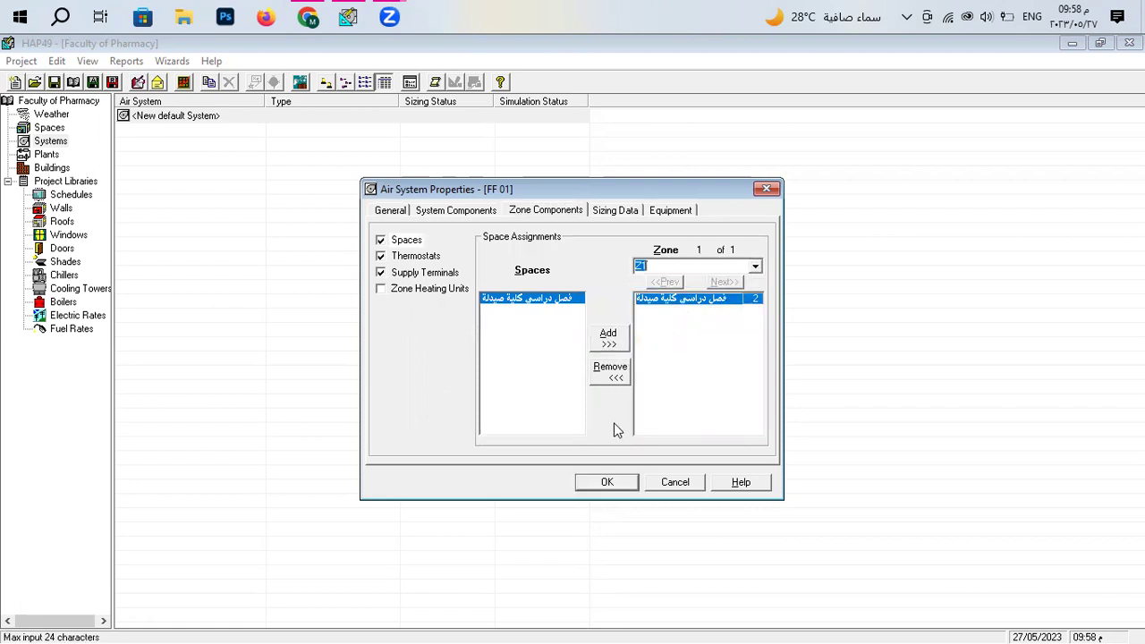
Create the Fan/Thermostat schedule Sample Schedule as the thermostat schedule for all zones and save air system FF 01.
click(607, 482)
click(695, 402)
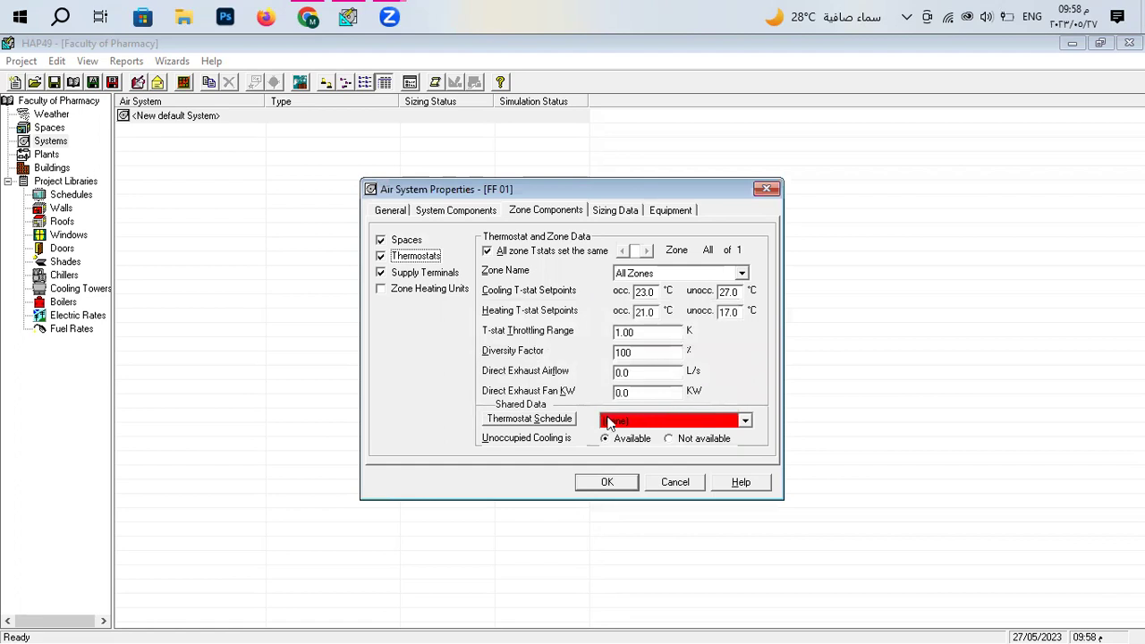
click(601, 426)
click(626, 447)
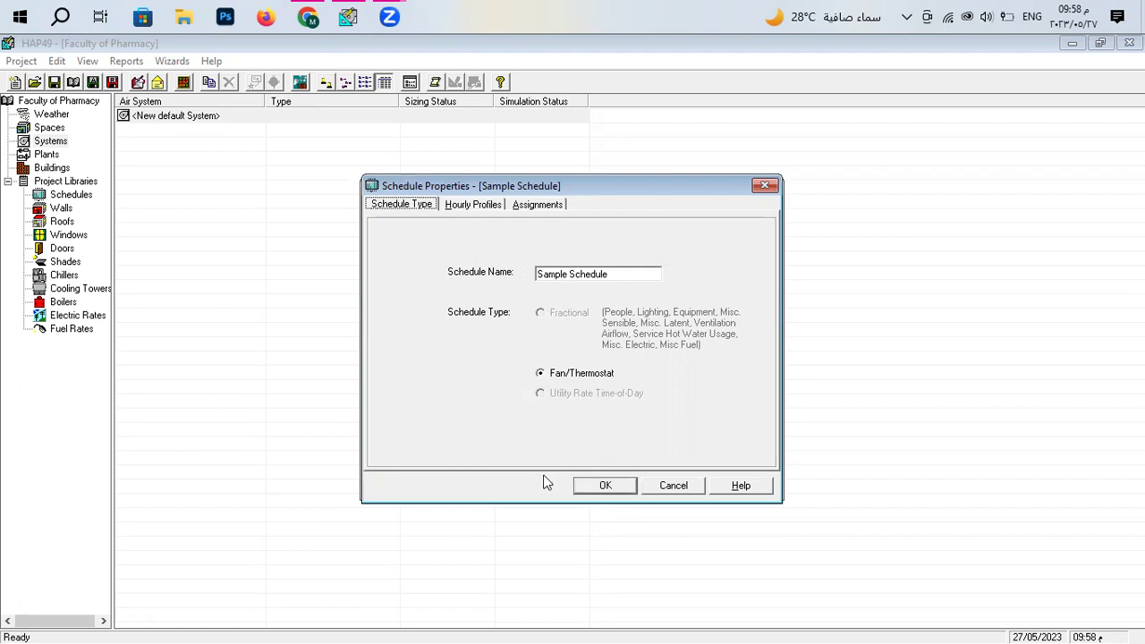
click(604, 485)
click(612, 480)
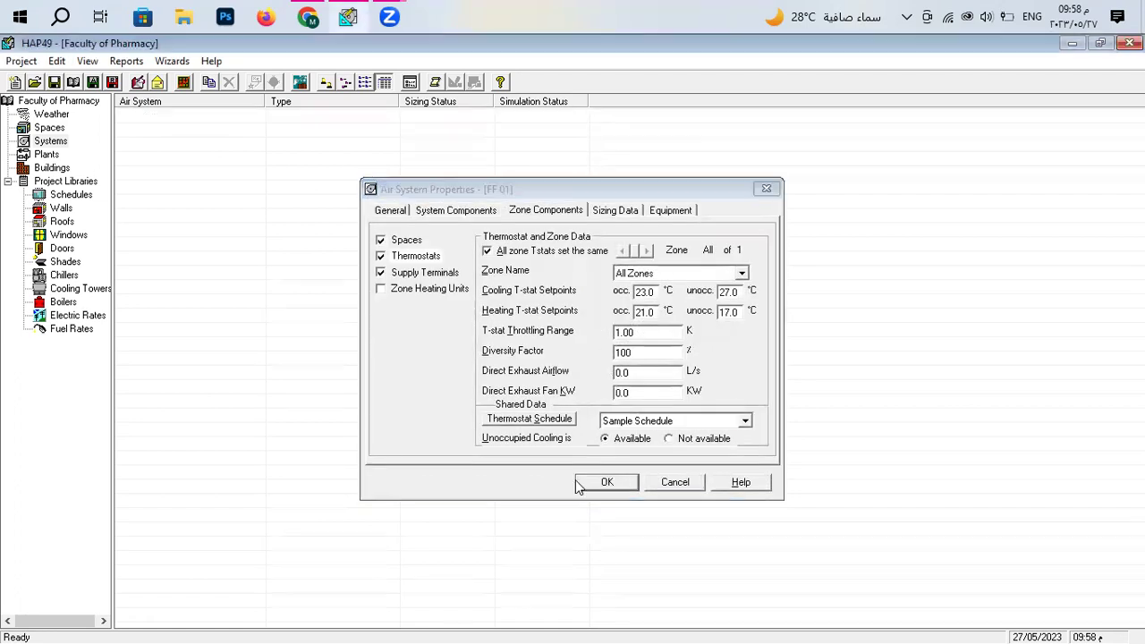
Generate a preview of the system design reports for FF 01 with the default report selection.
click(158, 133)
right_click(158, 141)
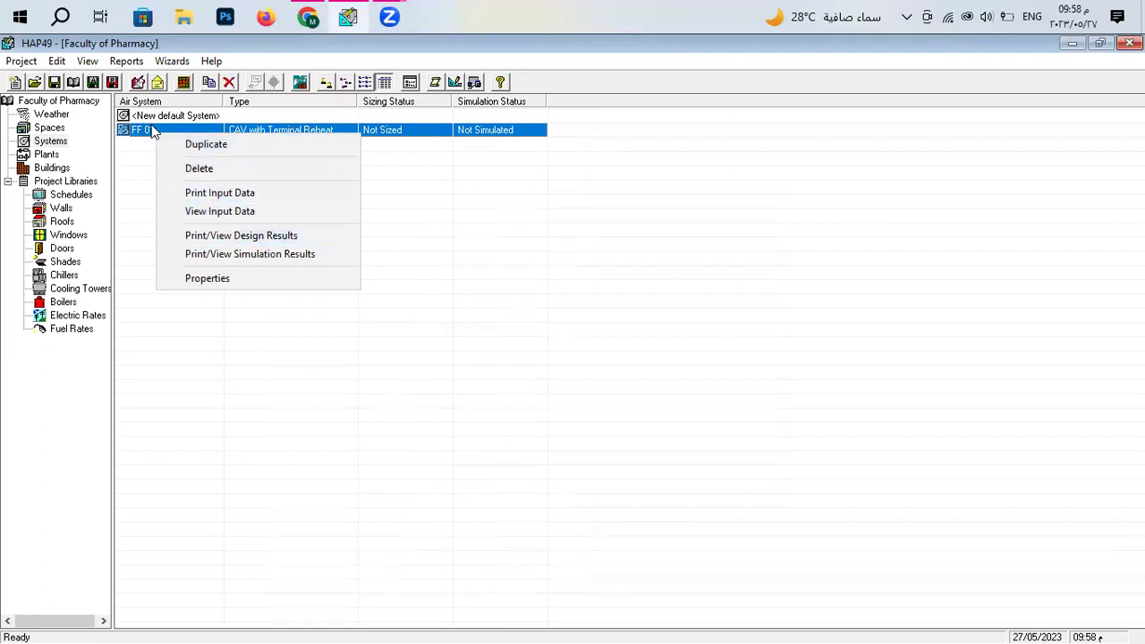
click(251, 238)
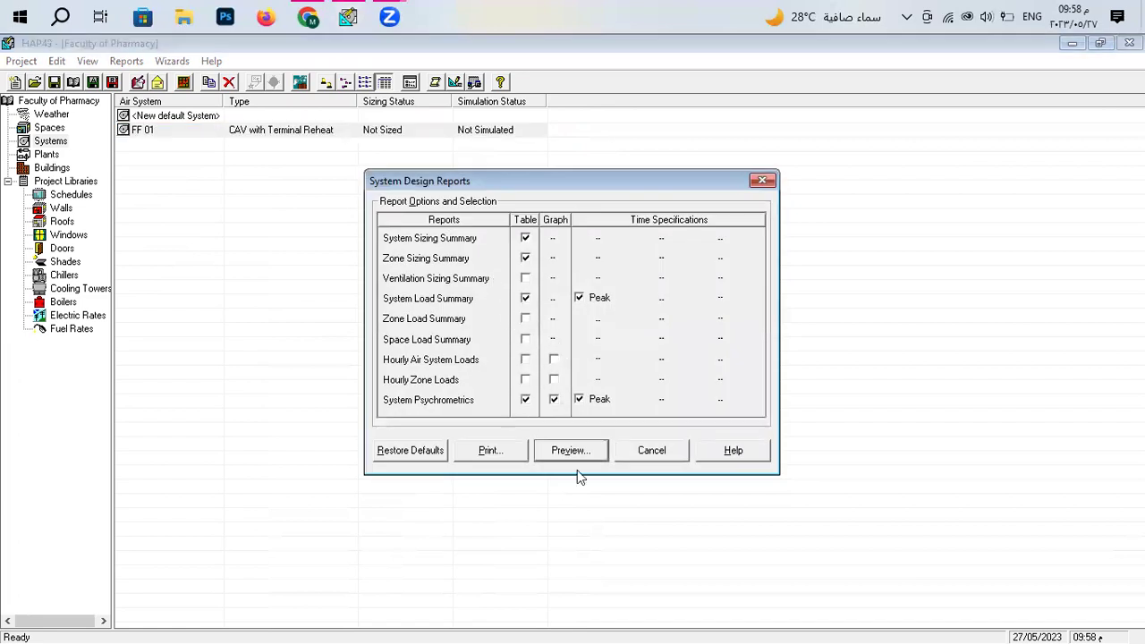
click(572, 450)
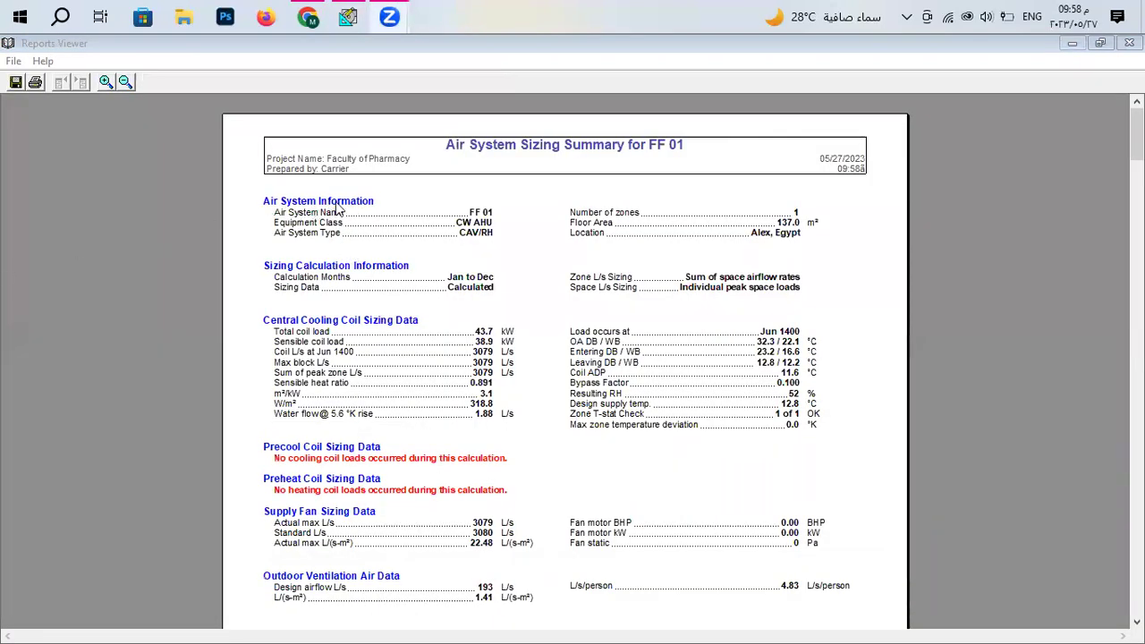
Examine the Air System Sizing Summary for FF 01, including the central cooling coil, supply fan and outdoor ventilation air data.
scroll(419, 250, down, 10)
scroll(416, 282, down, 5)
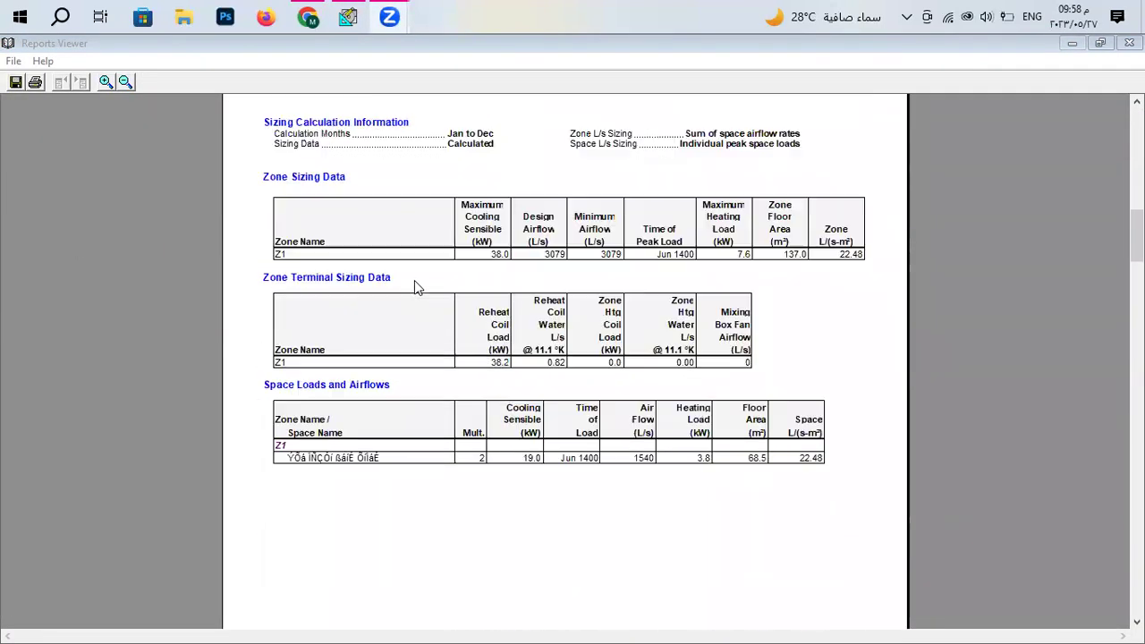
scroll(419, 285, up, 15)
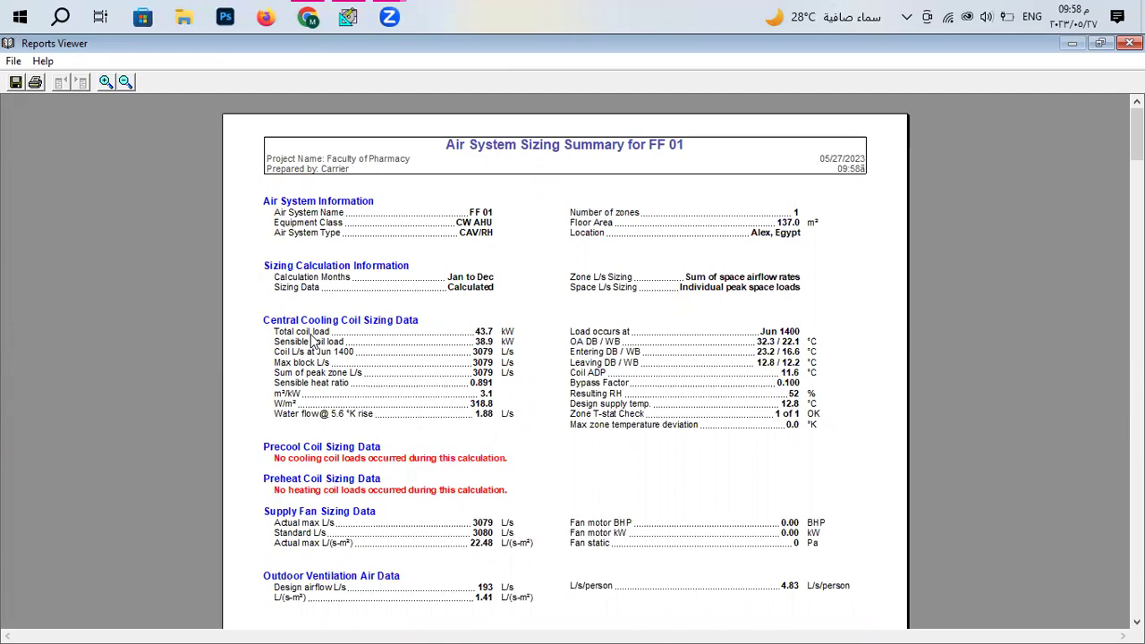
scroll(483, 365, down, 3)
scroll(480, 366, up, 3)
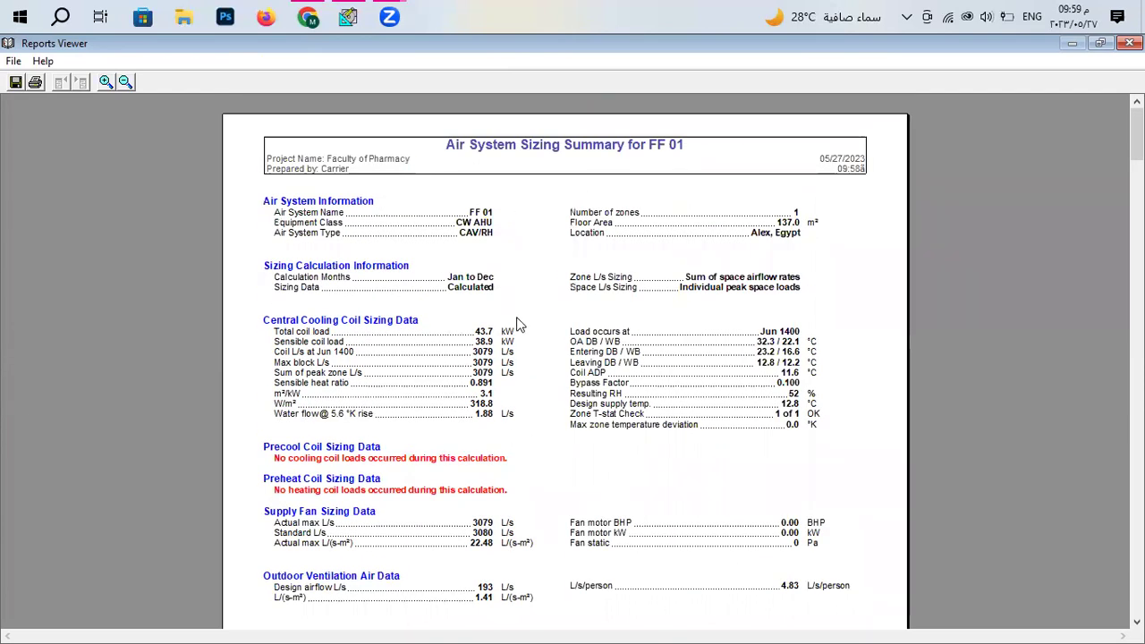
scroll(531, 335, down, 1)
scroll(533, 351, up, 1)
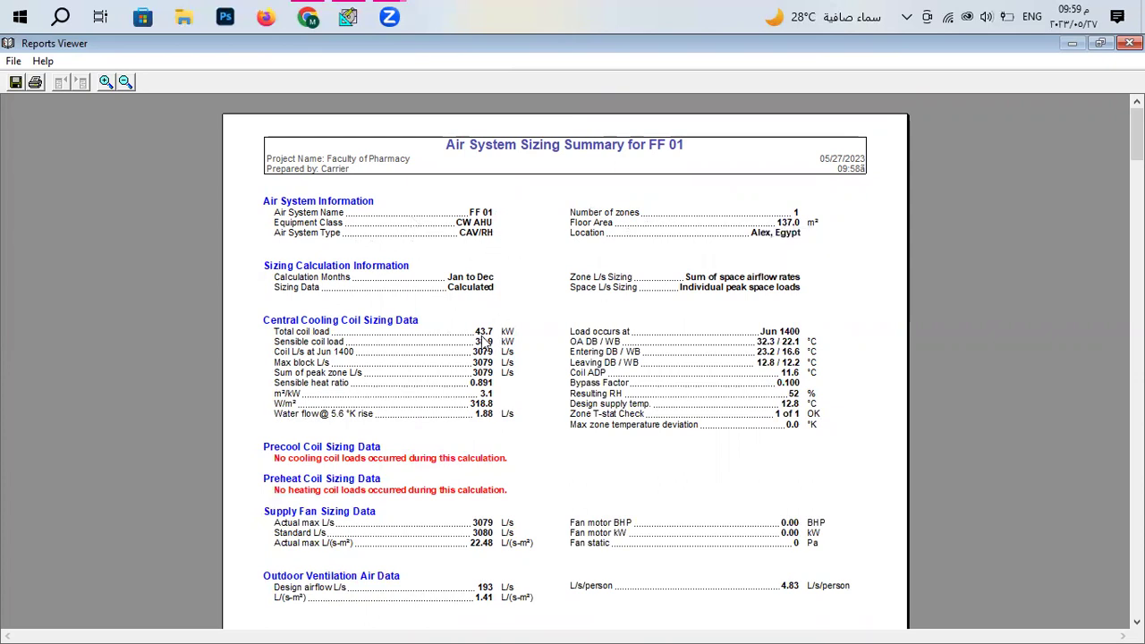
scroll(304, 303, down, 1)
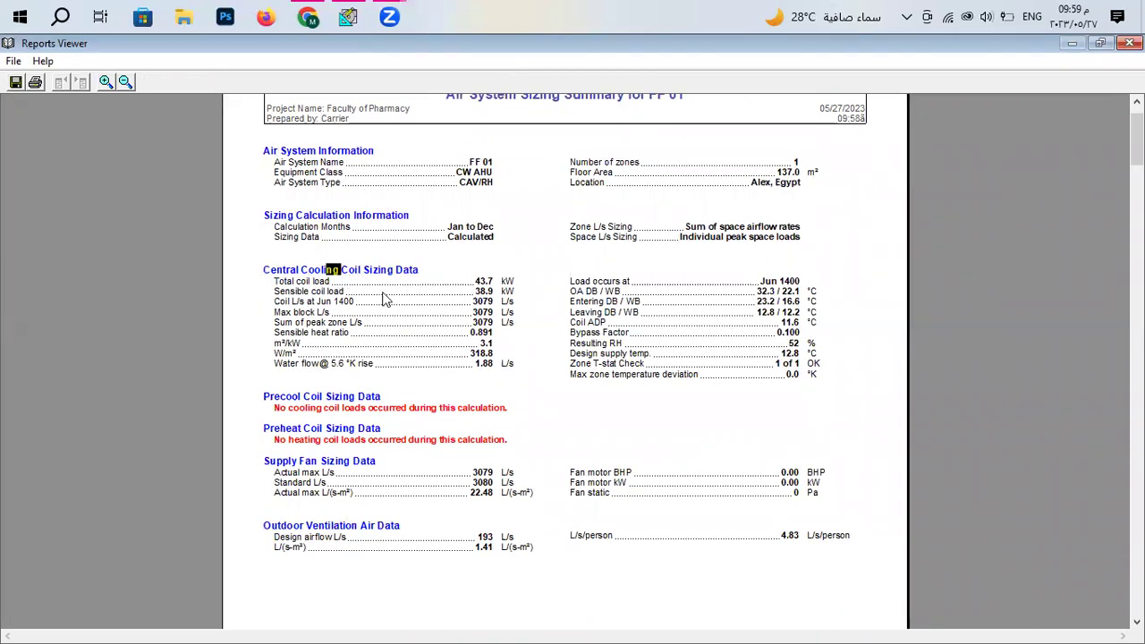
scroll(506, 336, down, 4)
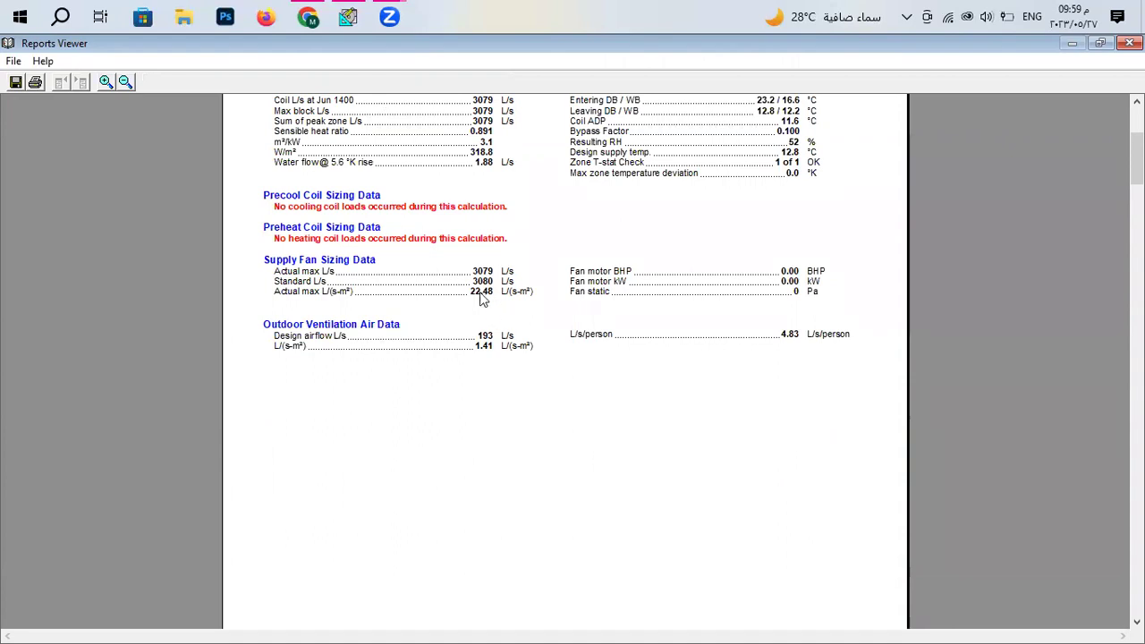
Look through the zone sizing summary, the design load summary and the system psychrometrics reports for FF 01.
scroll(358, 299, down, 11)
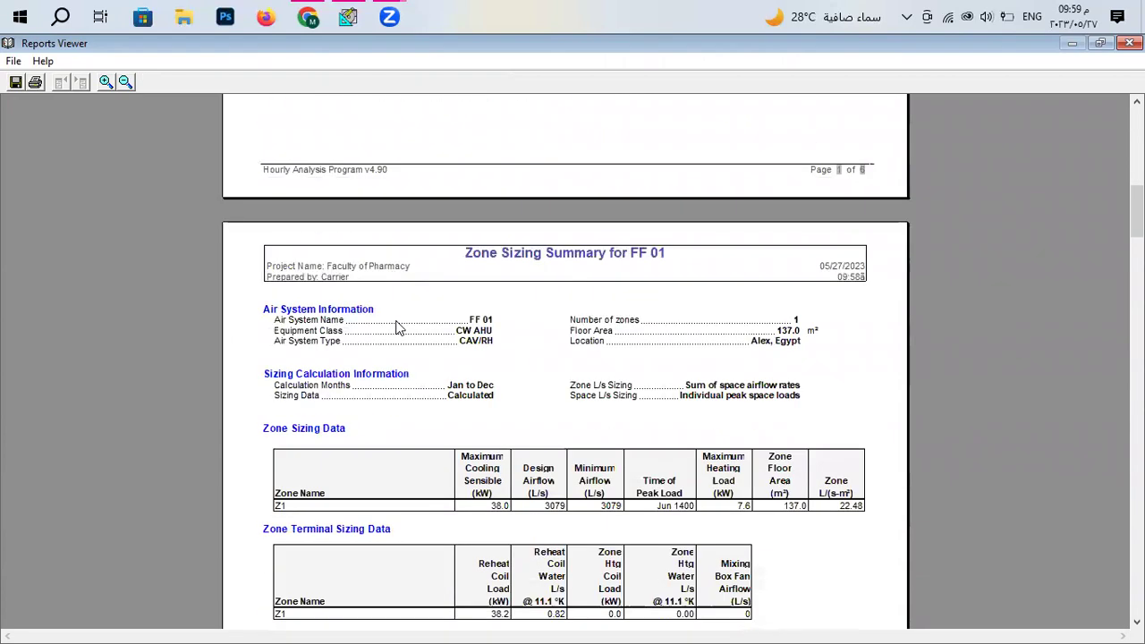
scroll(429, 337, down, 20)
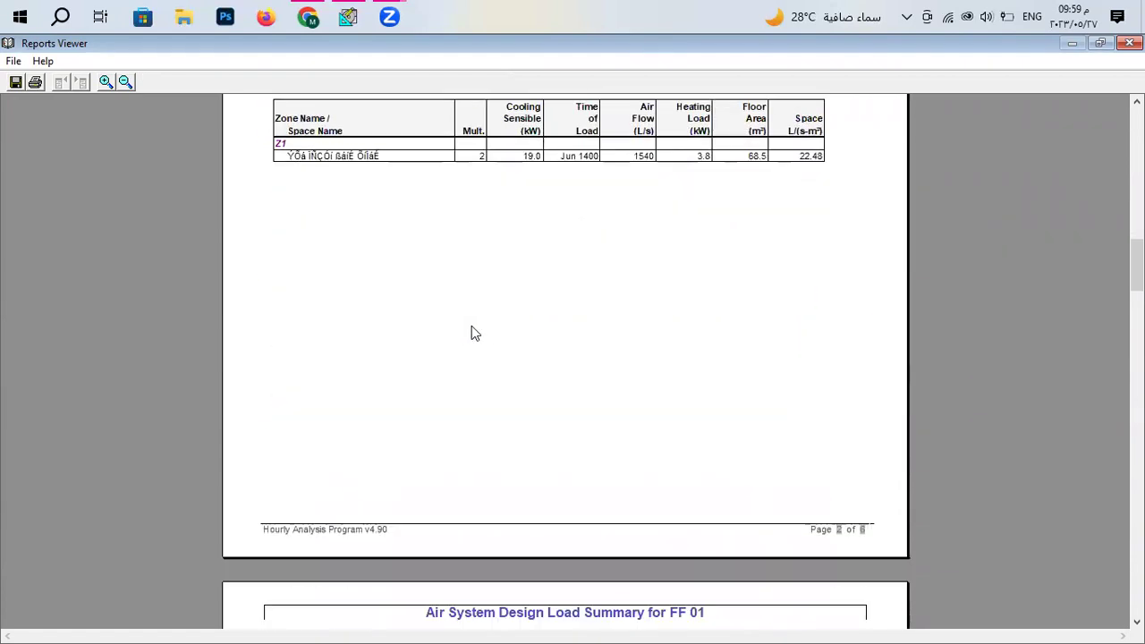
scroll(524, 327, up, 20)
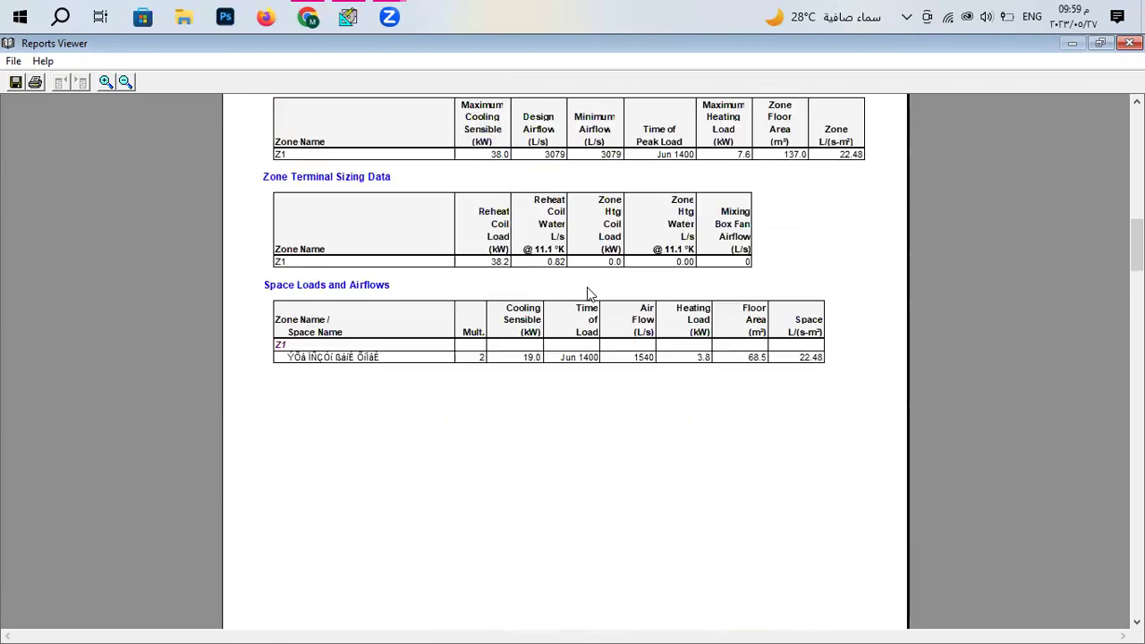
scroll(582, 289, down, 20)
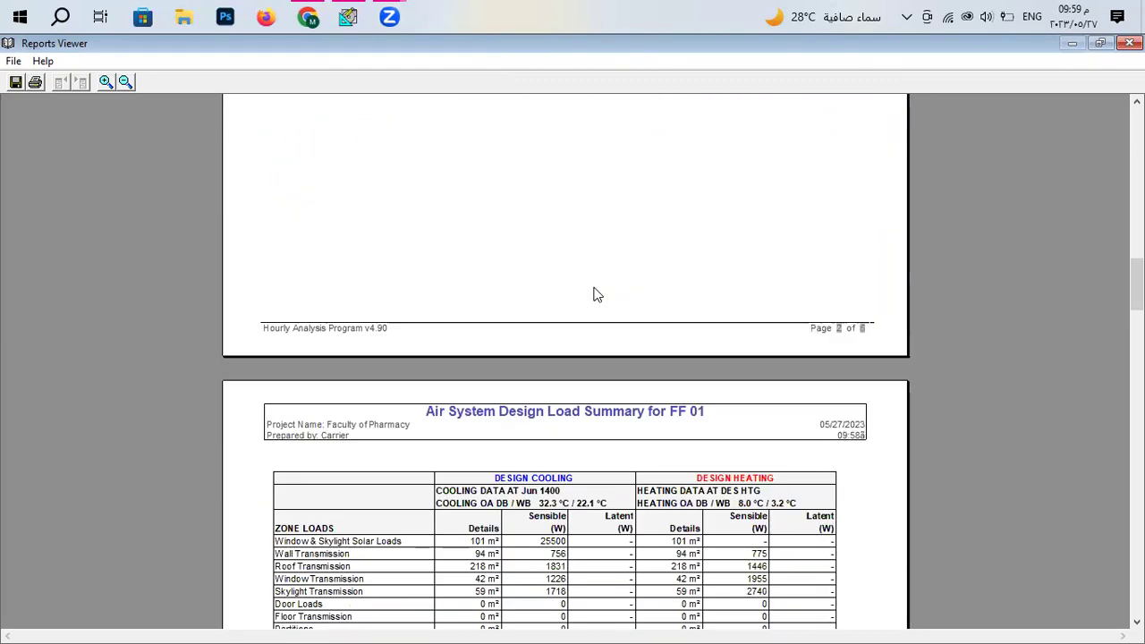
scroll(573, 291, down, 20)
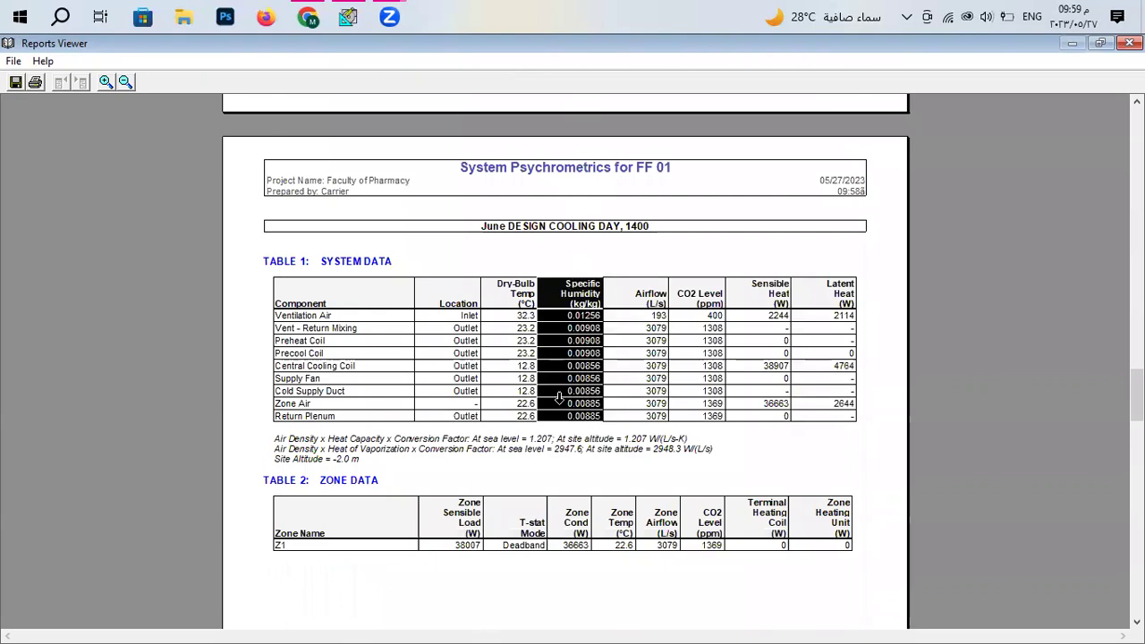
scroll(550, 365, down, 7)
scroll(558, 362, up, 20)
scroll(560, 362, down, 20)
scroll(559, 353, up, 20)
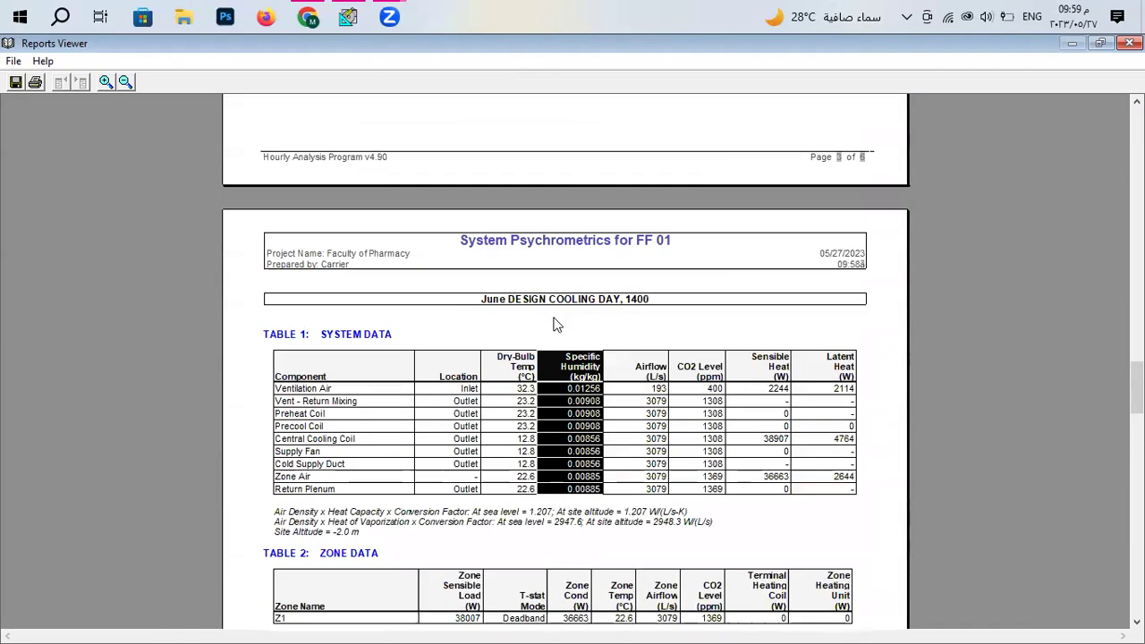
scroll(537, 304, up, 20)
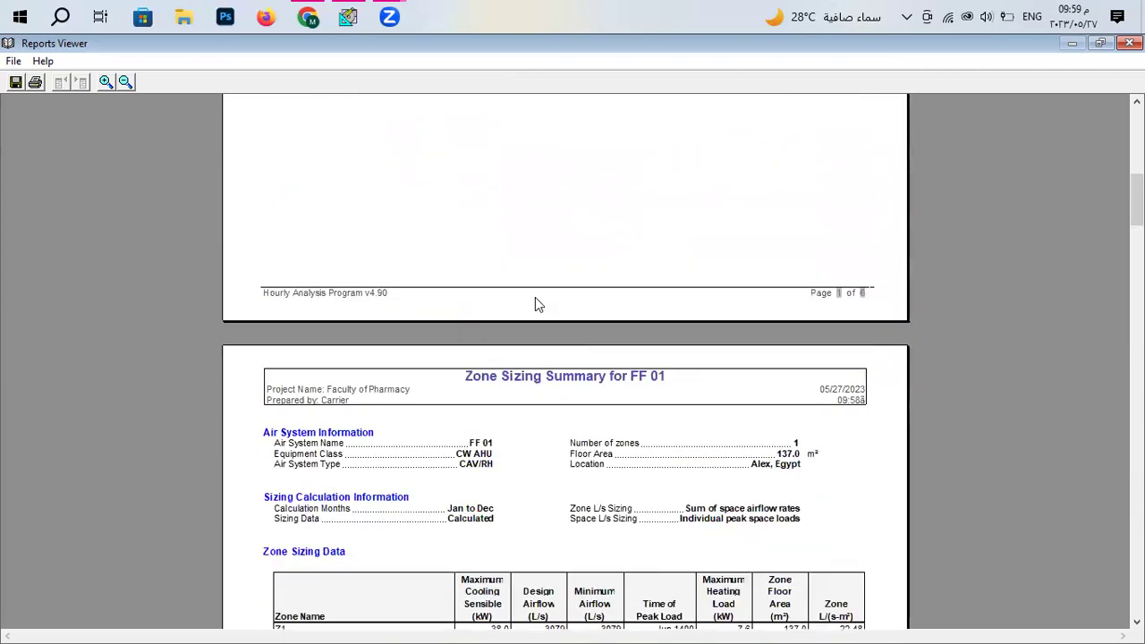